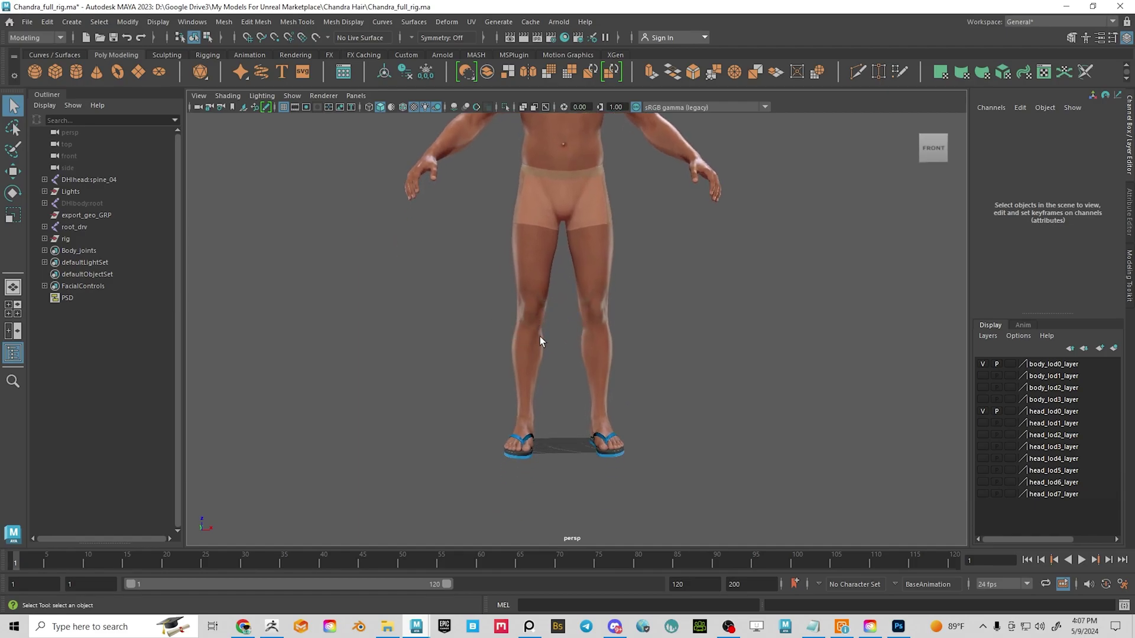
Examine the character's body, legs and sandals from the front and from slightly angled views
{"action": "scroll", "coordinate": [542, 337], "scroll_direction": "up", "scroll_amount": 3}
{"action": "left_click_drag", "start_coordinate": [577, 385], "coordinate": [550, 363], "text": "alt"}
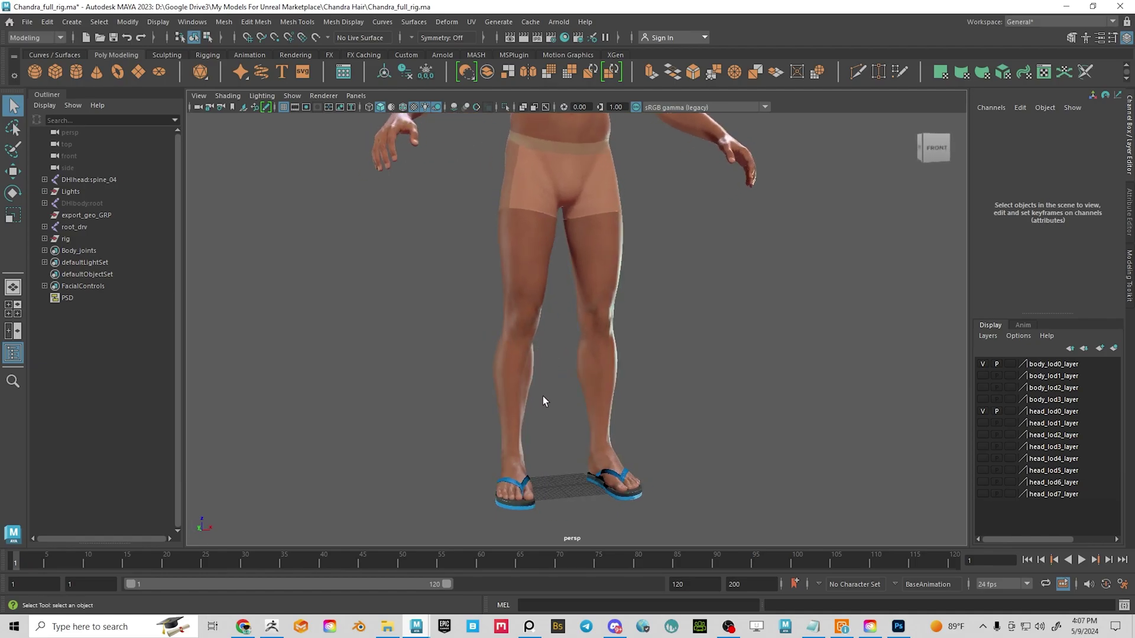
{"action": "left_click_drag", "start_coordinate": [543, 397], "coordinate": [544, 362], "text": "alt"}
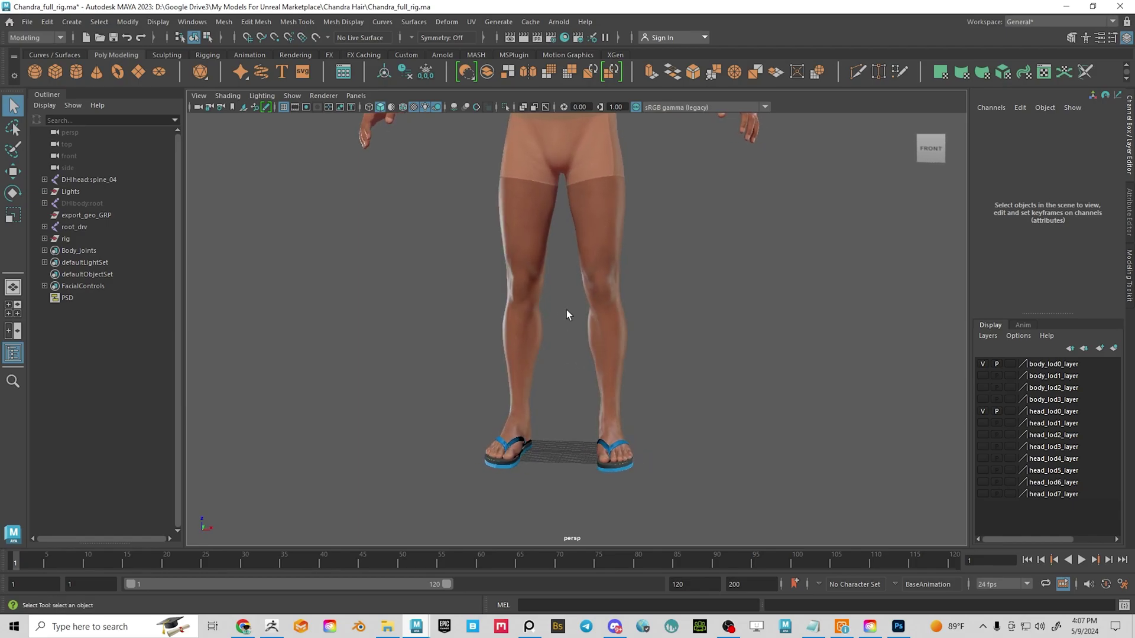
{"action": "left_click_drag", "start_coordinate": [566, 309], "coordinate": [629, 249], "text": "alt"}
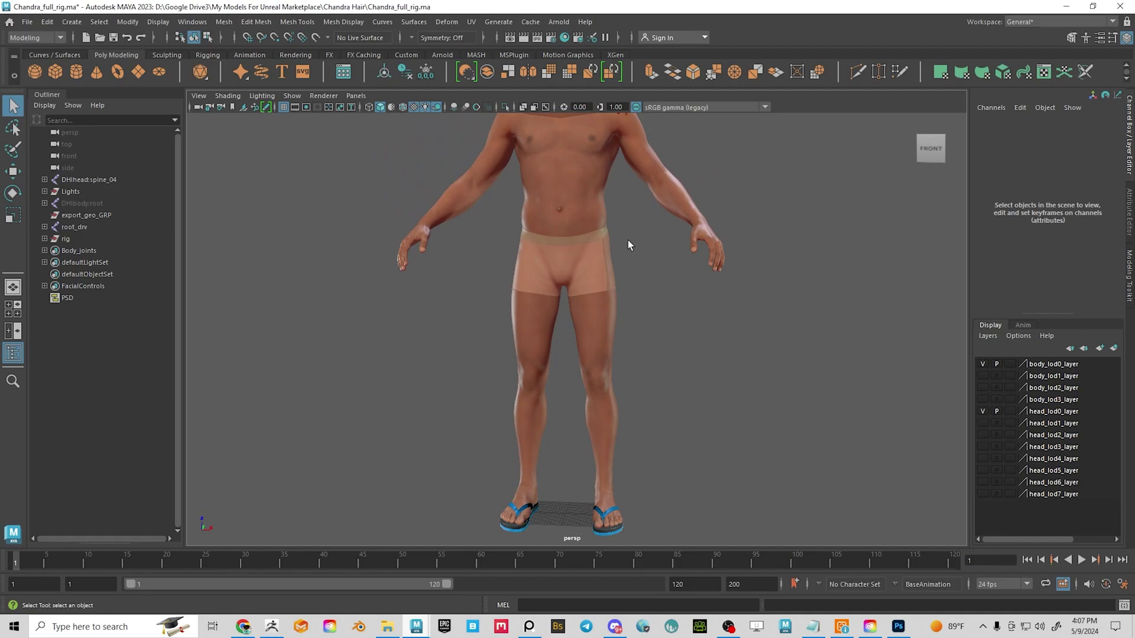
{"action": "middle_click_drag", "start_coordinate": [653, 271], "coordinate": [669, 289], "text": "alt"}
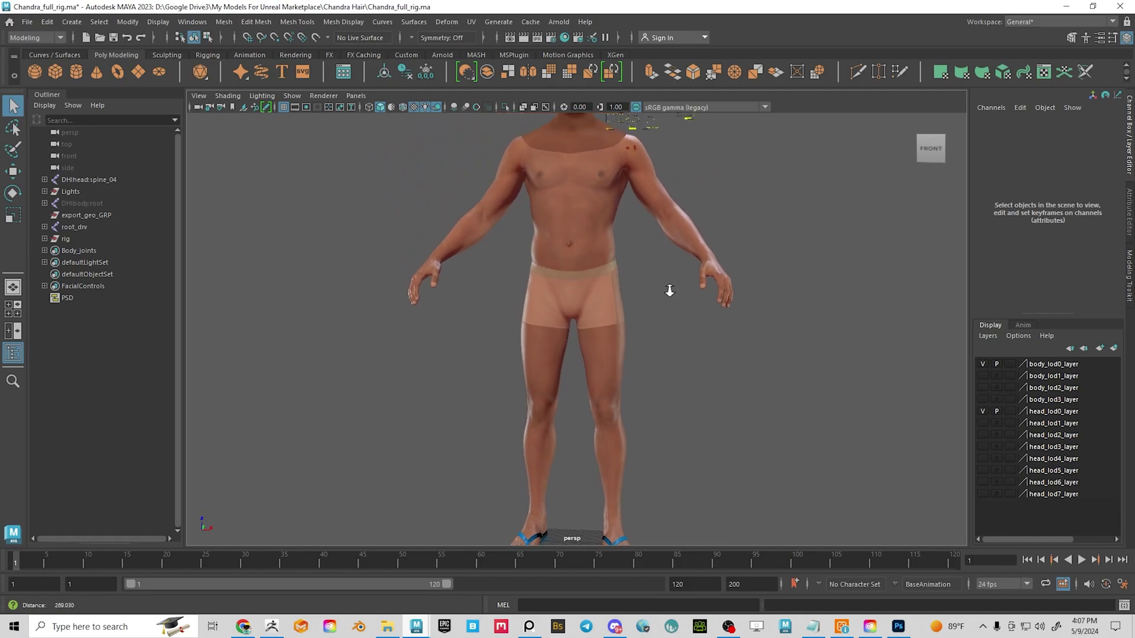
{"action": "scroll", "coordinate": [669, 289], "scroll_direction": "down", "scroll_amount": 1}
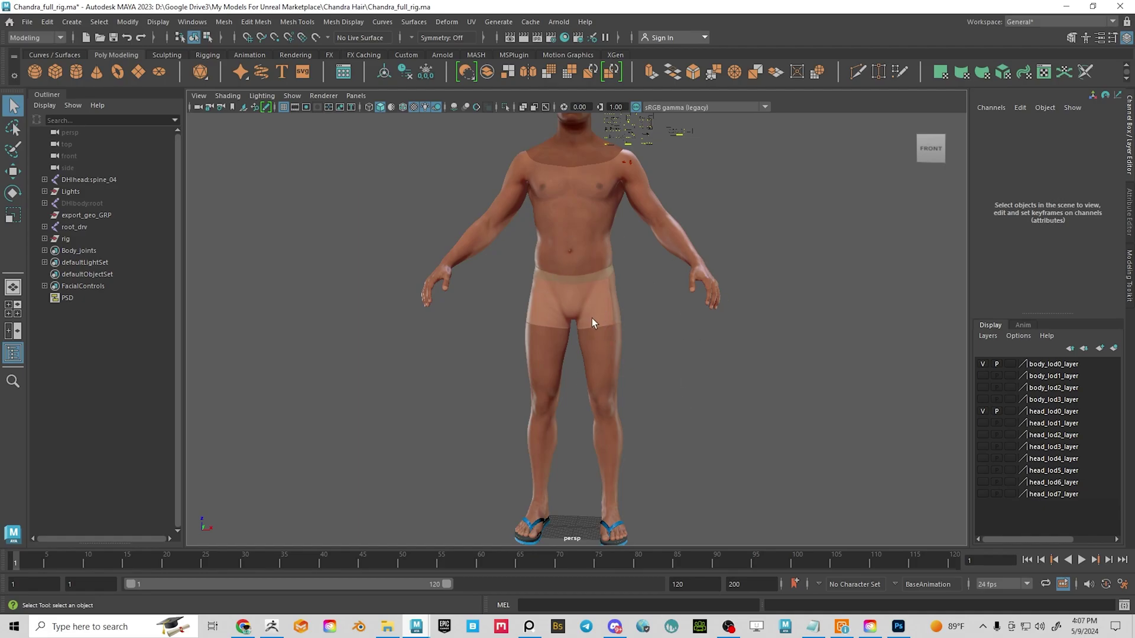
{"action": "middle_click_drag", "start_coordinate": [670, 306], "coordinate": [643, 307], "text": "alt"}
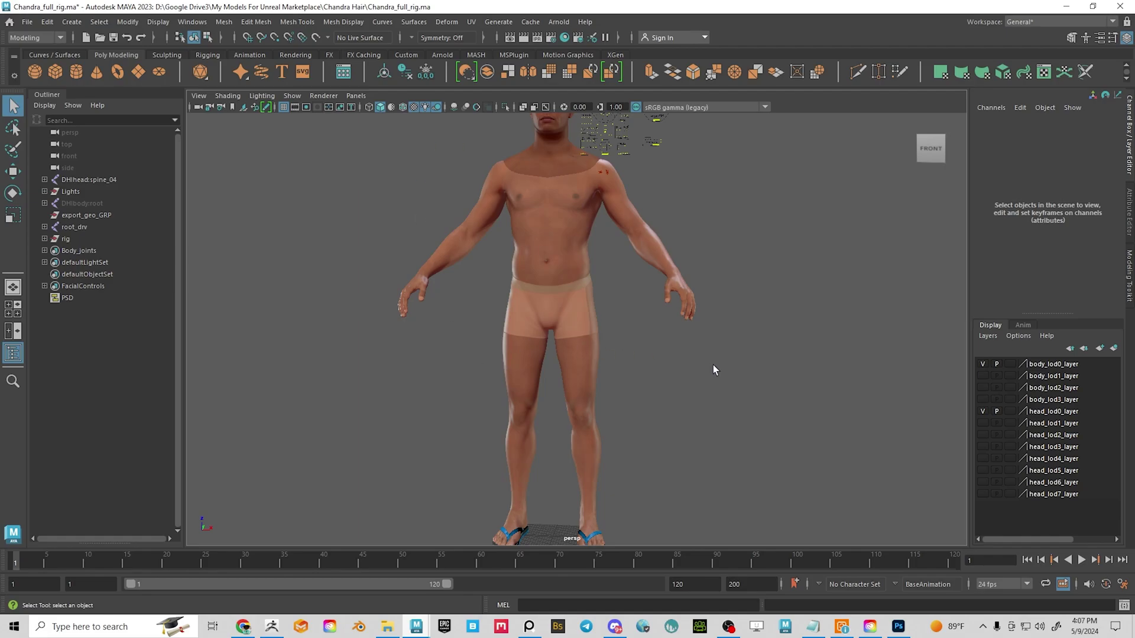
{"action": "middle_click_drag", "start_coordinate": [670, 390], "coordinate": [690, 371], "text": "alt"}
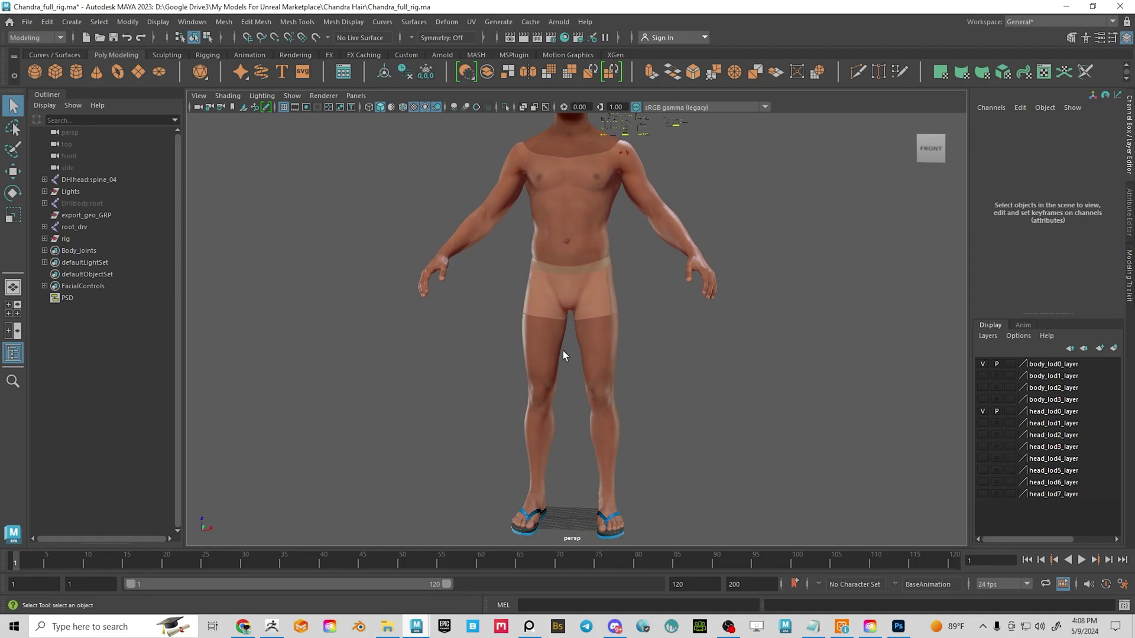
{"action": "left_click", "coordinate": [541, 380]}
{"action": "left_click", "coordinate": [713, 392]}
{"action": "right_click_drag", "start_coordinate": [554, 380], "coordinate": [612, 441], "text": "alt"}
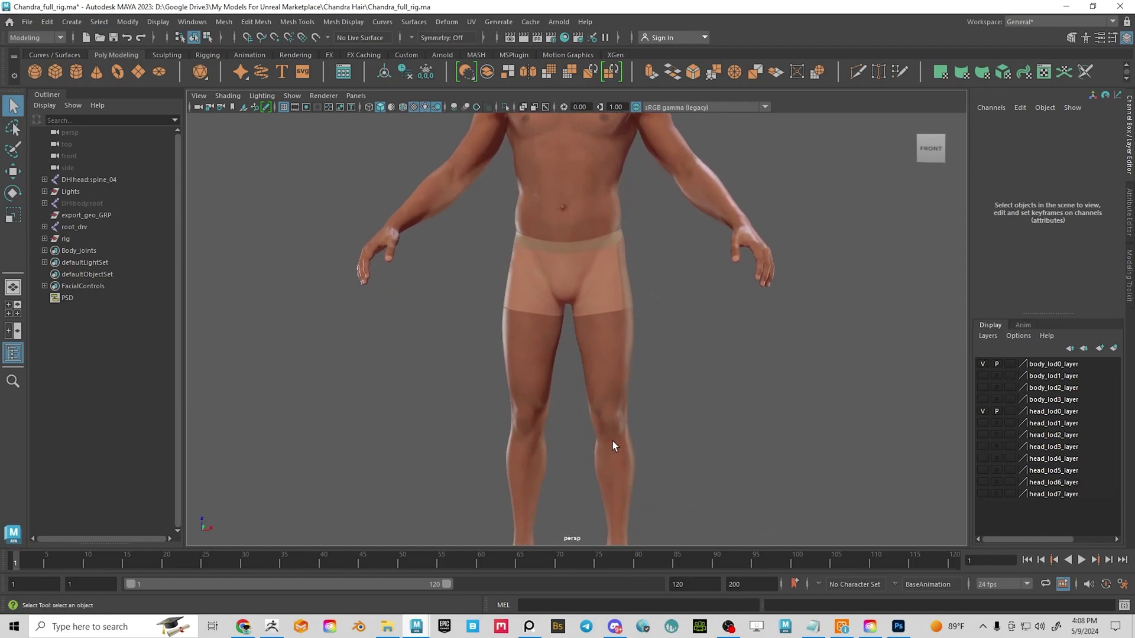
{"action": "middle_click_drag", "start_coordinate": [576, 445], "coordinate": [581, 323], "text": "alt"}
{"action": "left_click_drag", "start_coordinate": [581, 323], "coordinate": [601, 317], "text": "alt"}
{"action": "right_click_drag", "start_coordinate": [601, 316], "coordinate": [624, 376], "text": "alt"}
{"action": "middle_click_drag", "start_coordinate": [625, 377], "coordinate": [624, 453], "text": "alt"}
{"action": "right_click_drag", "start_coordinate": [625, 452], "coordinate": [615, 318], "text": "alt"}
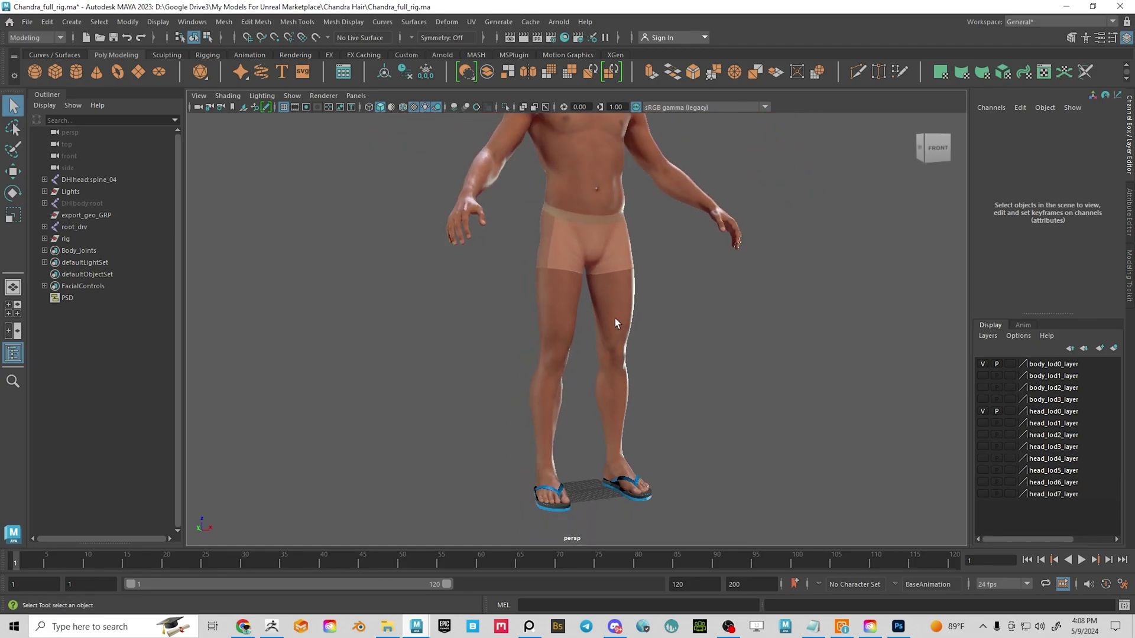
{"action": "left_click_drag", "start_coordinate": [615, 318], "coordinate": [582, 327], "text": "alt"}
{"action": "middle_click_drag", "start_coordinate": [583, 327], "coordinate": [584, 407], "text": "alt"}
{"action": "right_click_drag", "start_coordinate": [671, 388], "coordinate": [662, 373], "text": "alt"}
{"action": "middle_click_drag", "start_coordinate": [662, 373], "coordinate": [661, 397], "text": "alt"}
{"action": "left_click_drag", "start_coordinate": [684, 379], "coordinate": [650, 366], "text": "alt"}
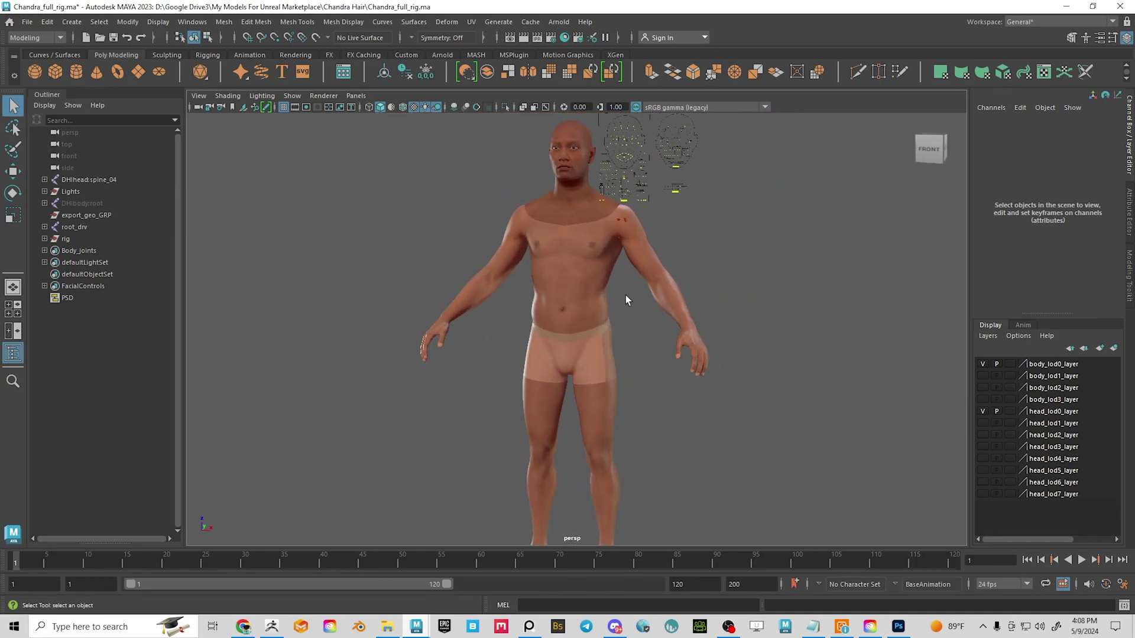
Select the character's body mesh and view its wireframe from the shoulders down to the feet
{"action": "left_click", "coordinate": [552, 306]}
{"action": "left_click", "coordinate": [736, 321]}
{"action": "left_click", "coordinate": [578, 233]}
{"action": "left_click", "coordinate": [664, 310]}
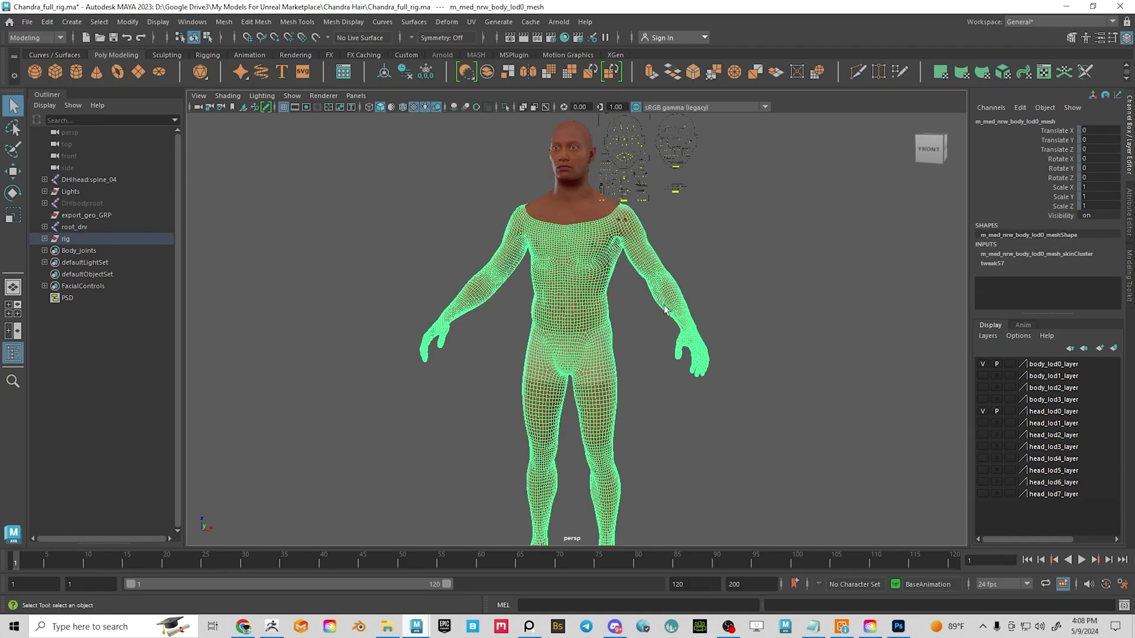
{"action": "left_click_drag", "start_coordinate": [659, 409], "coordinate": [669, 331], "text": "alt"}
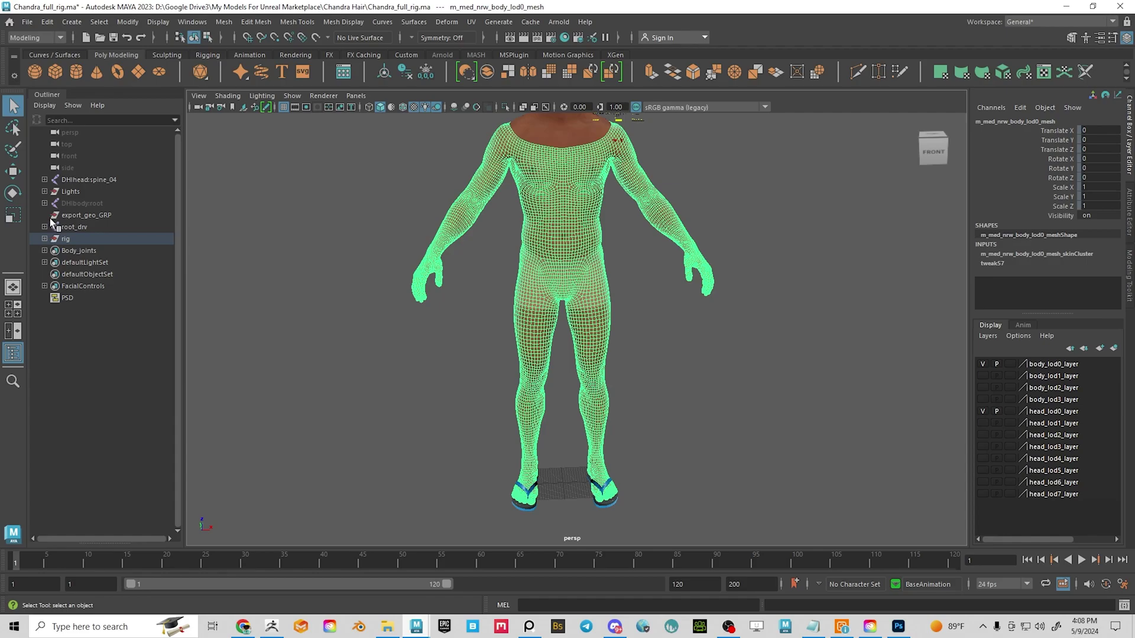
Select the root_drv joint hierarchy and turn on X-Ray Joints shading for the viewport
{"action": "left_click_drag", "start_coordinate": [51, 223], "coordinate": [110, 210]}
{"action": "left_click", "coordinate": [78, 203]}
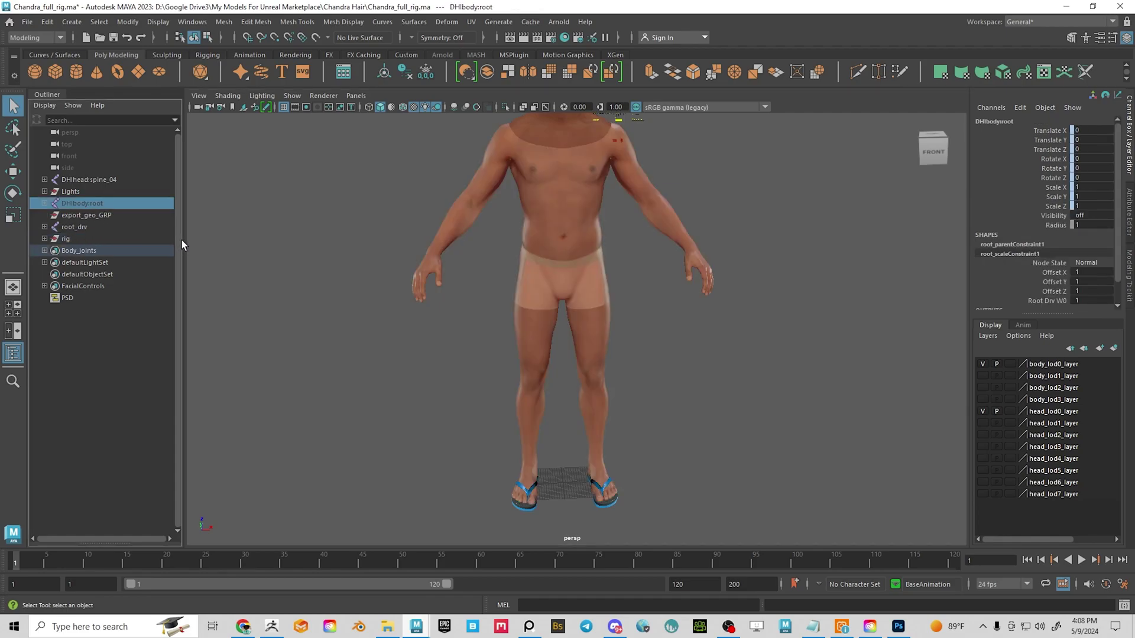
{"action": "left_click", "coordinate": [80, 226]}
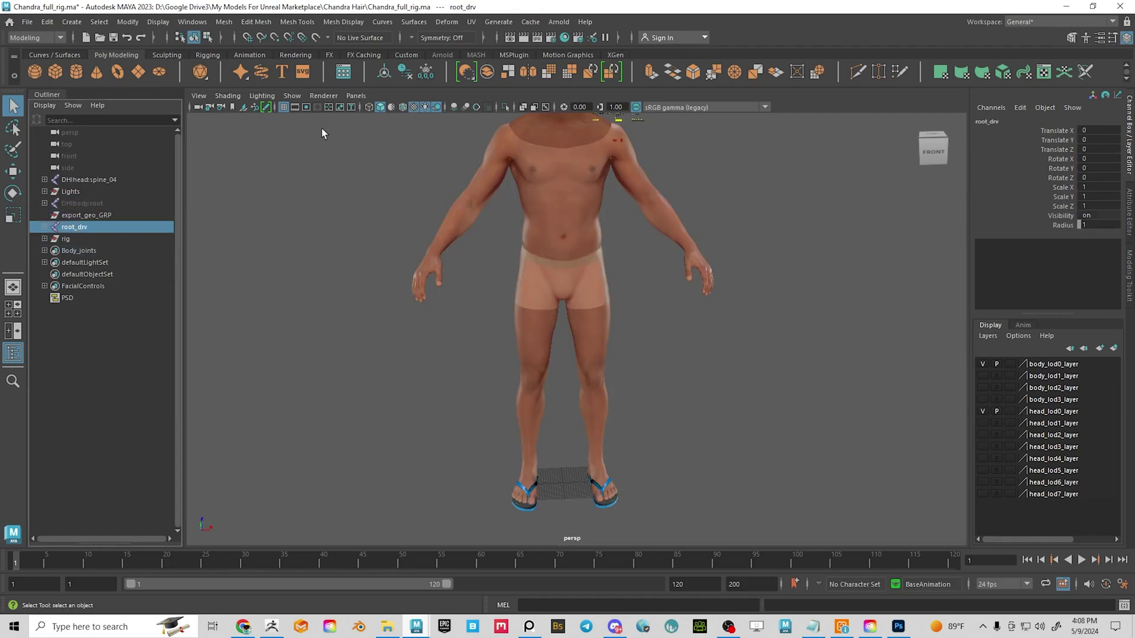
{"action": "left_click", "coordinate": [229, 96]}
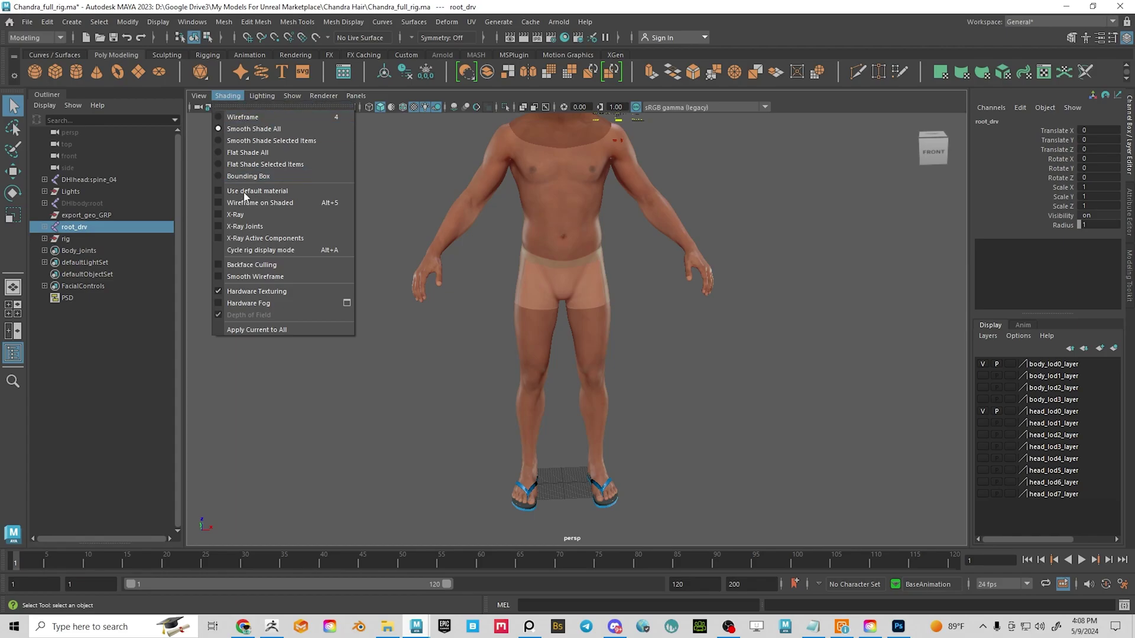
{"action": "left_click", "coordinate": [217, 225]}
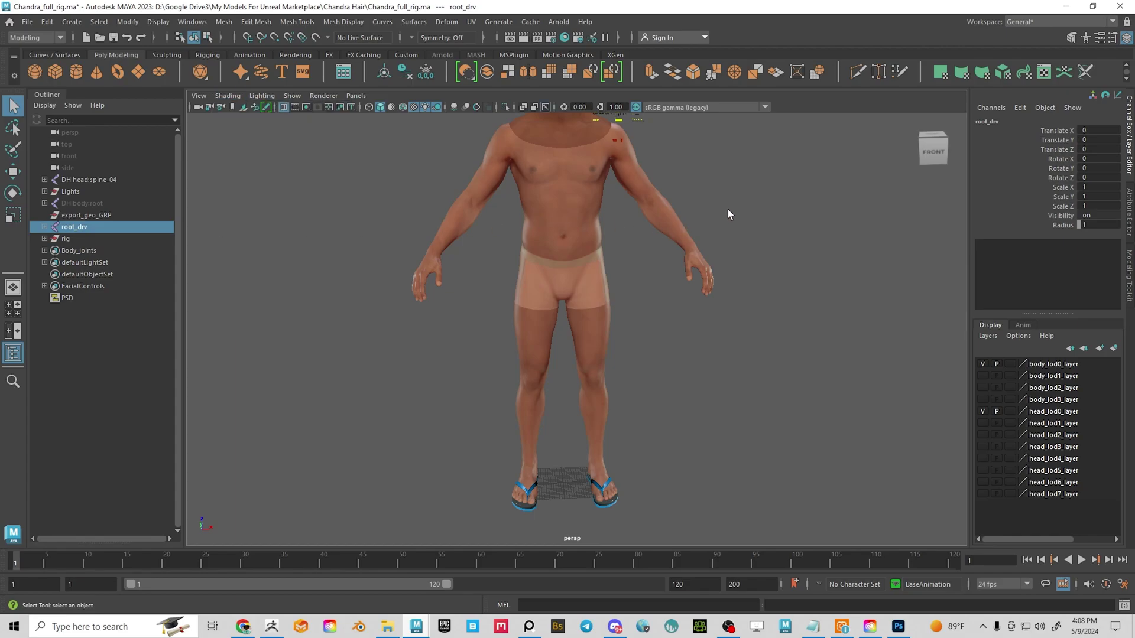
{"action": "middle_click_drag", "start_coordinate": [728, 209], "coordinate": [722, 234], "text": "alt"}
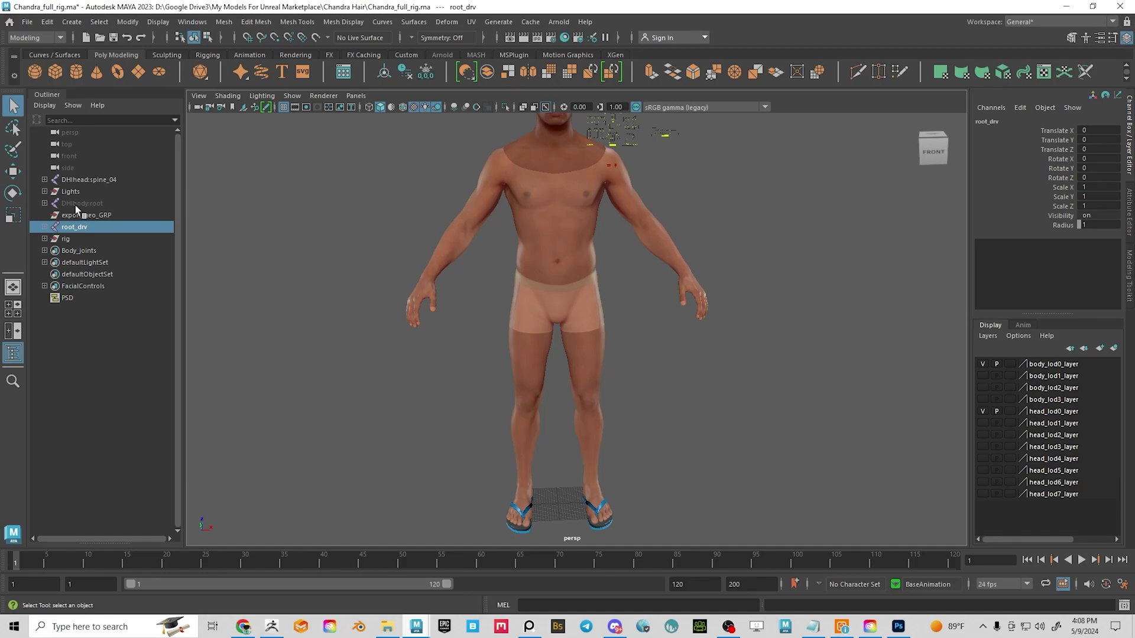
Toggle root_drv's visibility off and back on, and enable the display of joints in the viewport
{"action": "left_click", "coordinate": [75, 228]}
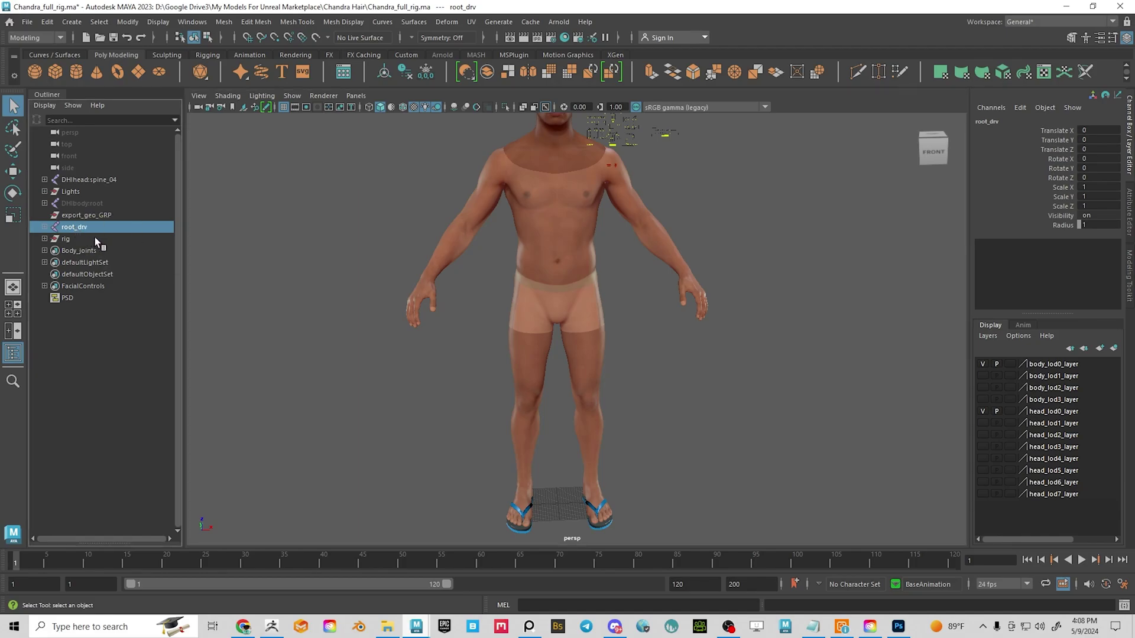
{"action": "key", "text": "h"}
{"action": "key", "text": "h"}
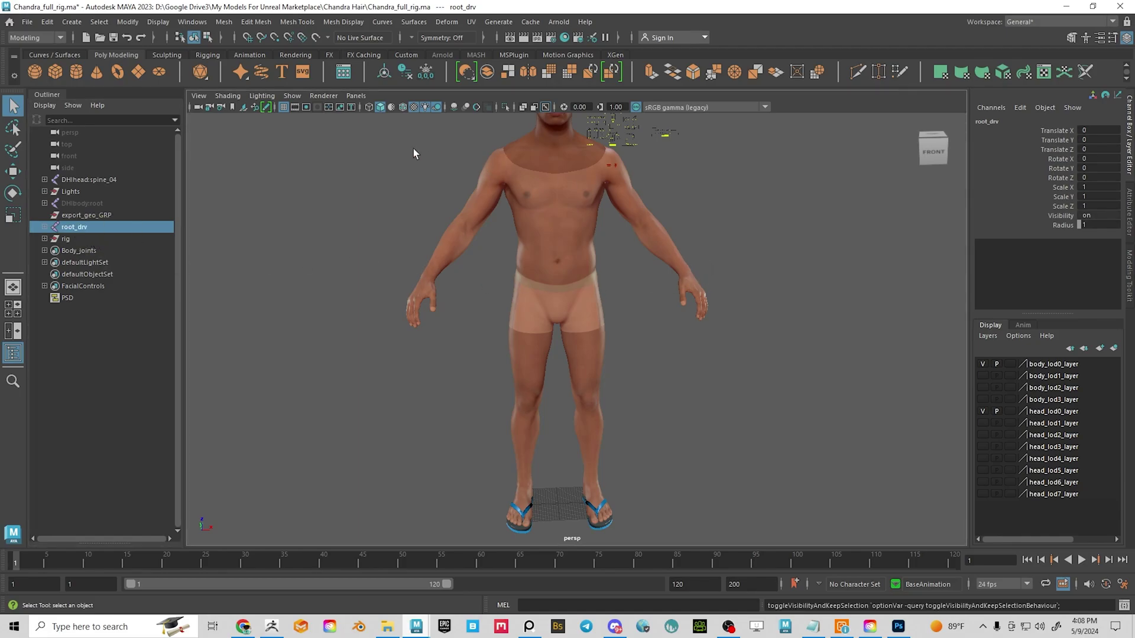
{"action": "left_click", "coordinate": [290, 97]}
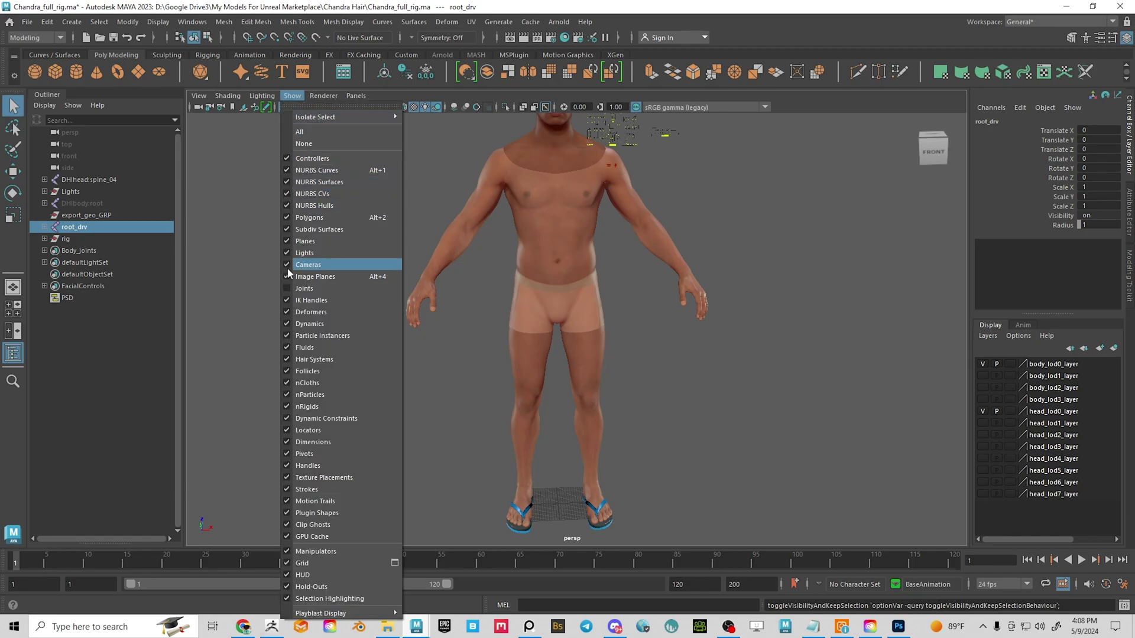
{"action": "left_click", "coordinate": [286, 287]}
{"action": "middle_click_drag", "start_coordinate": [701, 205], "coordinate": [695, 240], "text": "alt"}
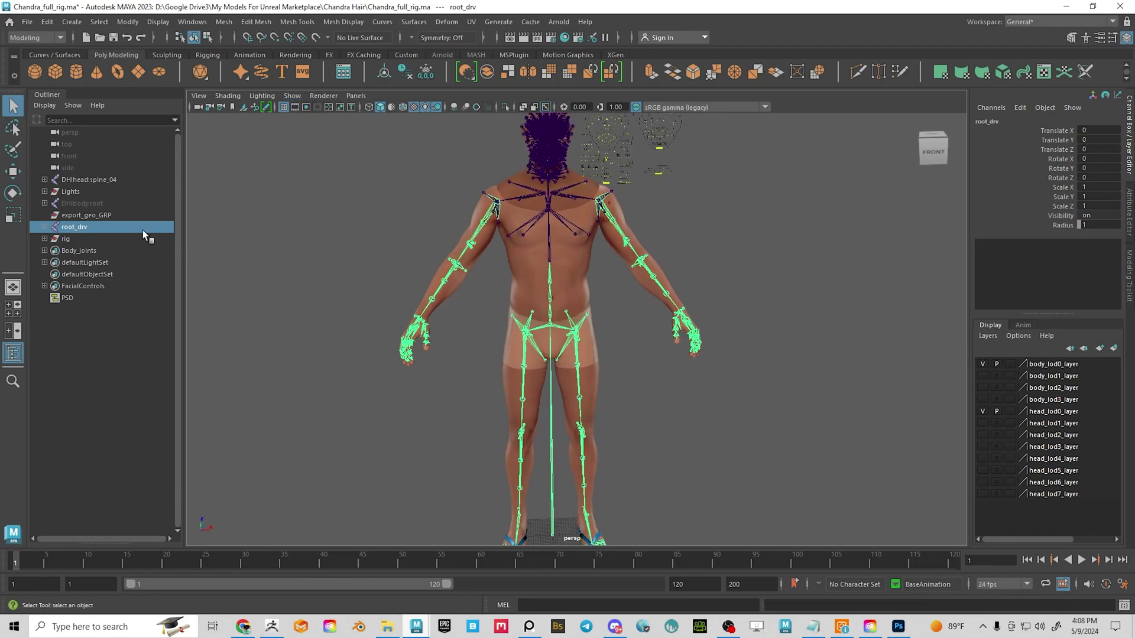
Hide the DHIhead:spine_04 joint hierarchy and select root_drv to inspect the body's driver skeleton
{"action": "left_click", "coordinate": [88, 179]}
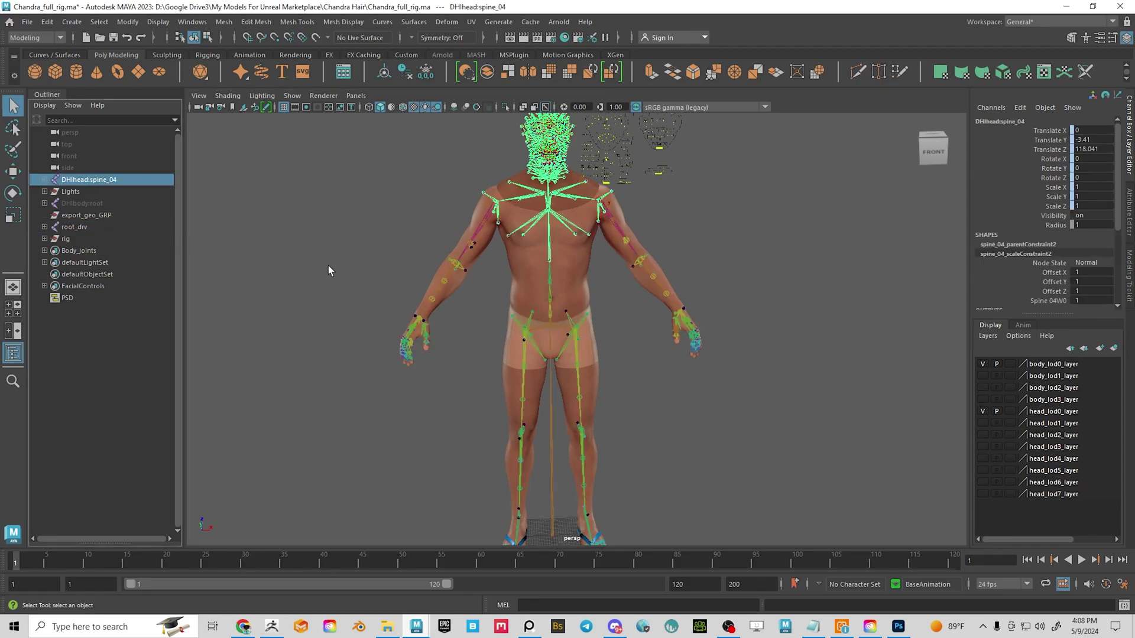
{"action": "key", "text": "ctrl+h"}
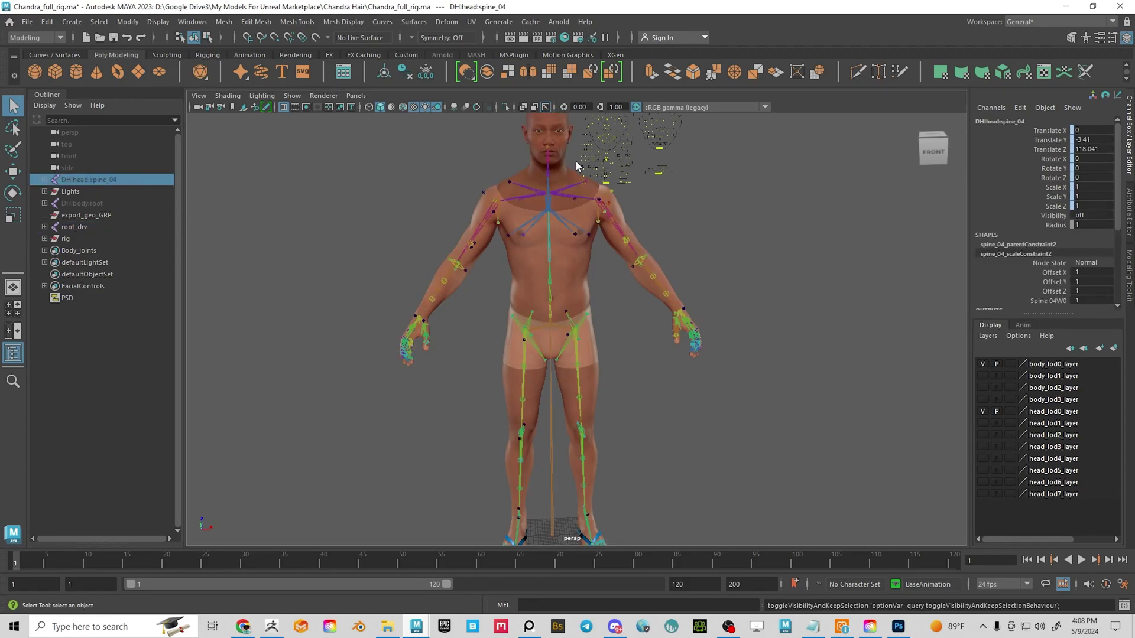
{"action": "left_click", "coordinate": [72, 227]}
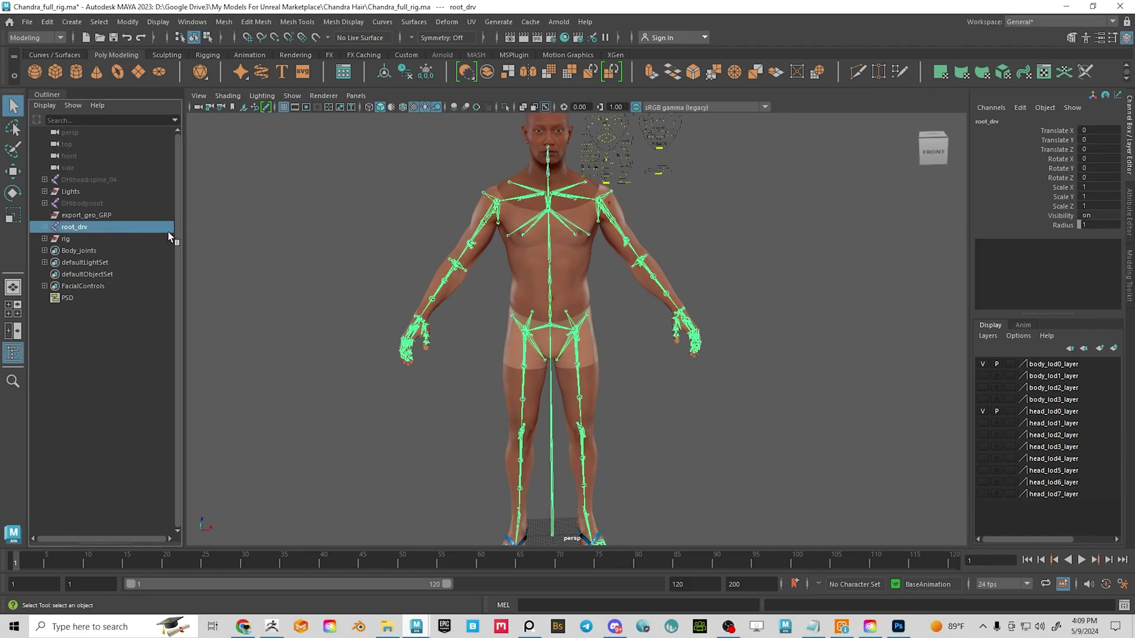
{"action": "scroll", "coordinate": [732, 256], "scroll_direction": "up", "scroll_amount": 2}
{"action": "middle_click_drag", "start_coordinate": [732, 256], "coordinate": [732, 305], "text": "alt"}
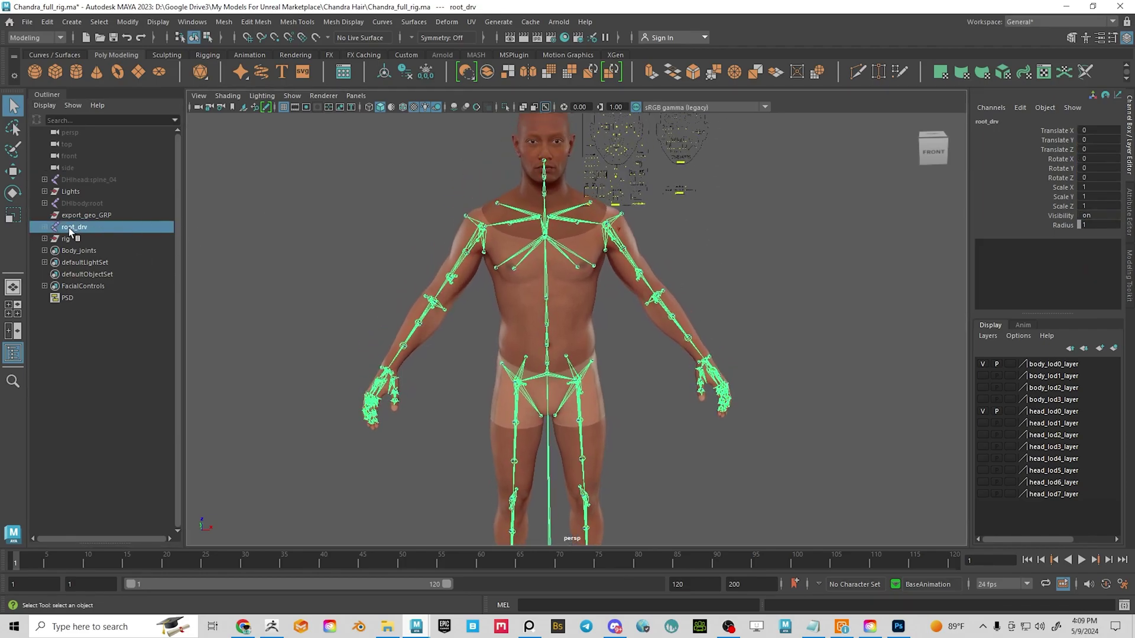
{"action": "middle_click_drag", "start_coordinate": [538, 244], "coordinate": [519, 285], "text": "alt"}
{"action": "scroll", "coordinate": [519, 285], "scroll_direction": "up", "scroll_amount": 3}
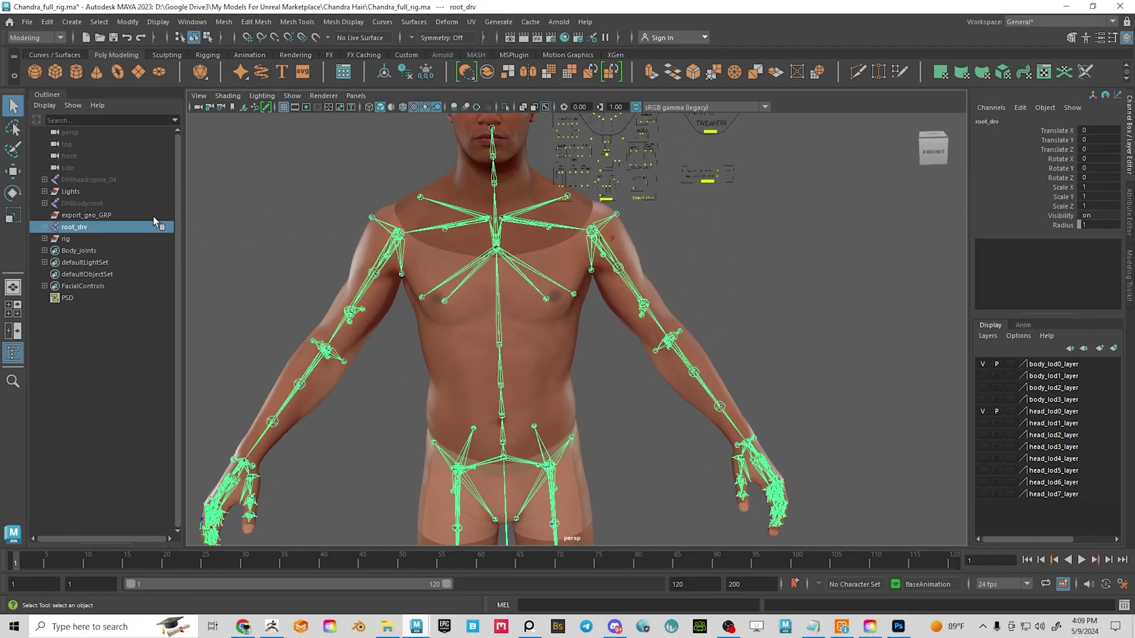
Compare the hidden DHIbody:root hierarchy with the root_drv skeleton by selecting each in turn
{"action": "left_click", "coordinate": [83, 203]}
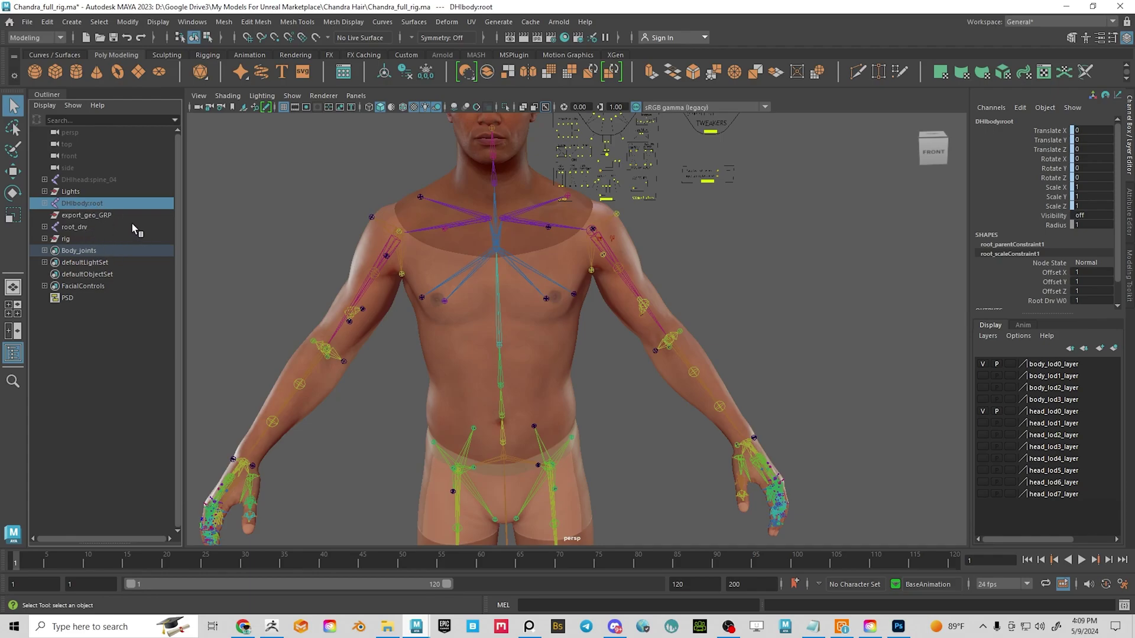
{"action": "left_click", "coordinate": [74, 227]}
{"action": "scroll", "coordinate": [687, 187], "scroll_direction": "up", "scroll_amount": 5}
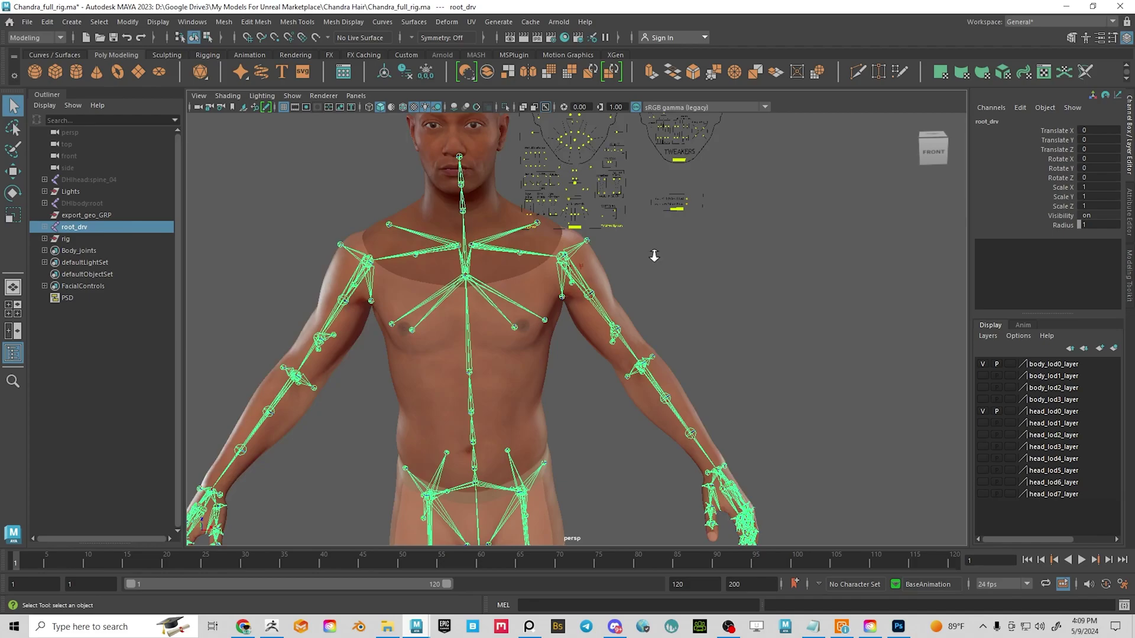
Test the upperarm_l_drv joint by rotating it to raise the left arm, and undo the rotation
{"action": "key", "text": "e"}
{"action": "left_click_drag", "start_coordinate": [624, 304], "coordinate": [591, 307], "text": "alt"}
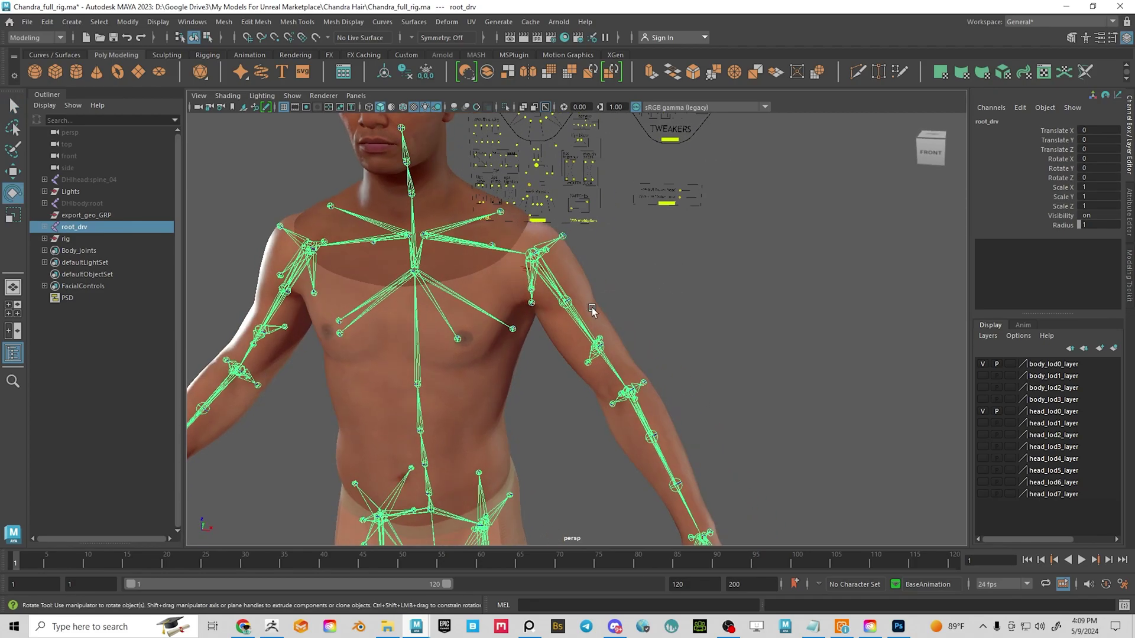
{"action": "left_click", "coordinate": [607, 362]}
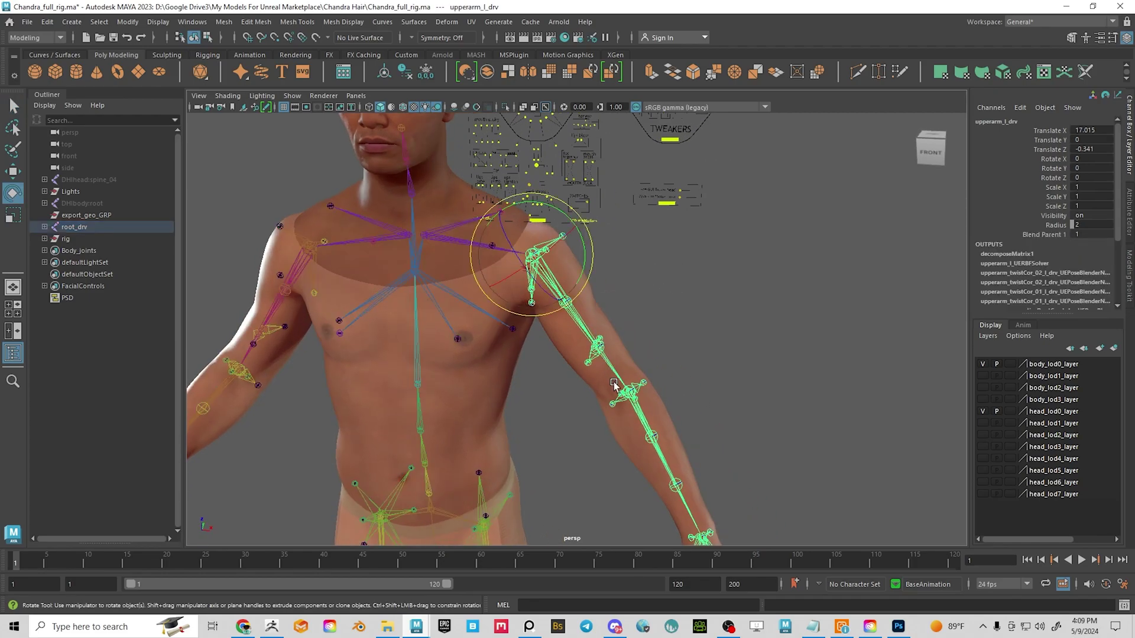
{"action": "left_click_drag", "start_coordinate": [612, 381], "coordinate": [637, 365], "text": "alt"}
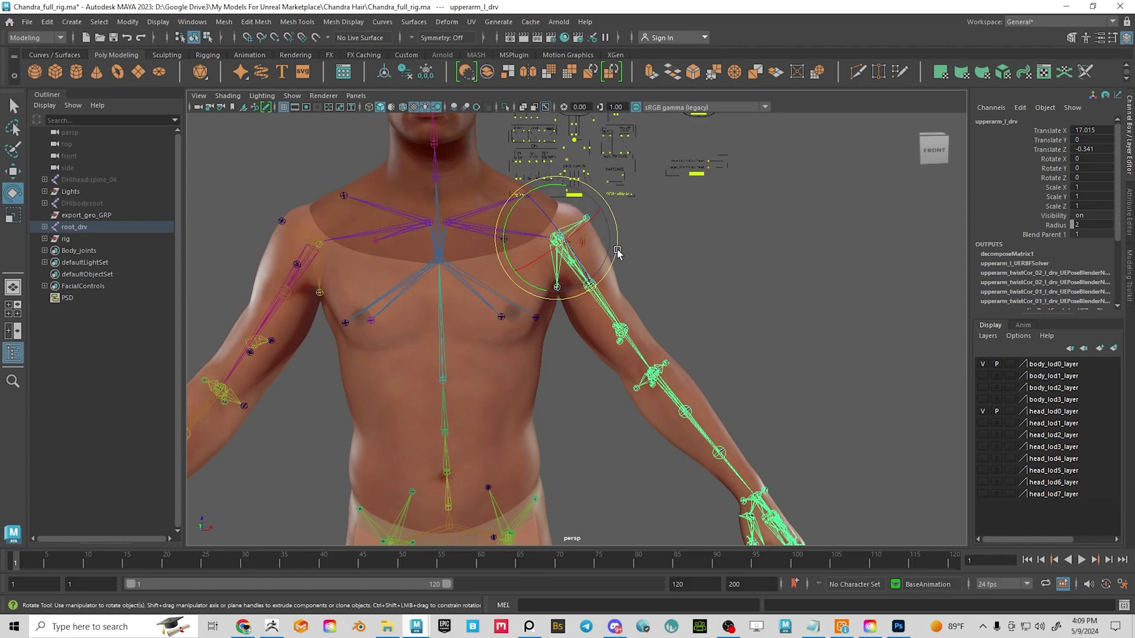
{"action": "left_click_drag", "start_coordinate": [619, 253], "coordinate": [644, 301]}
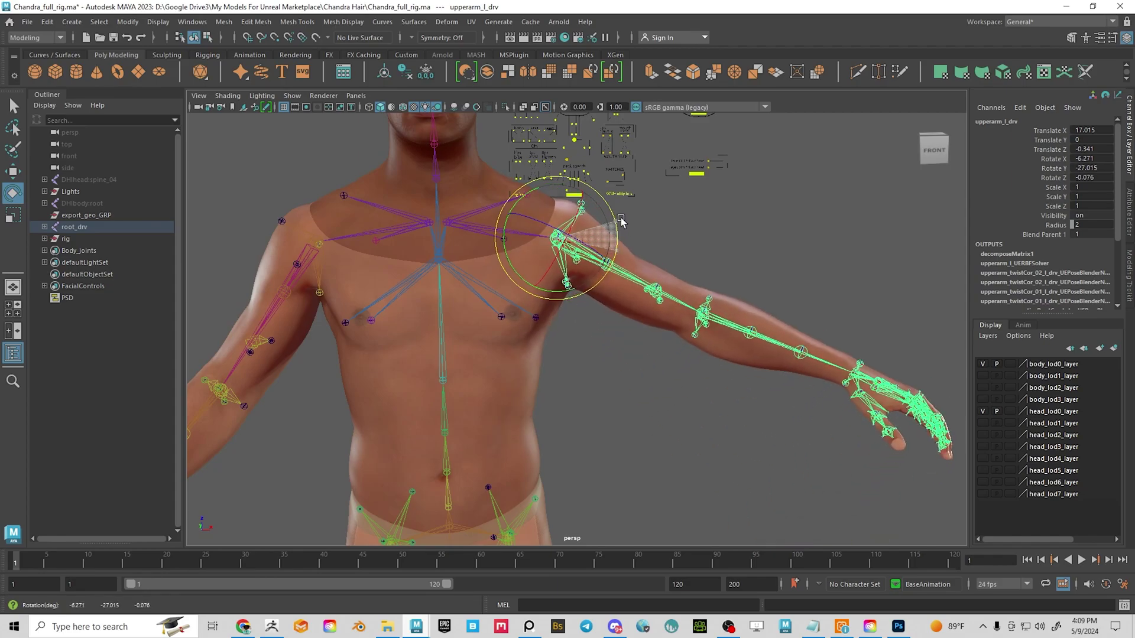
{"action": "key", "text": "ctrl+z"}
Rotate the upperarm_r_drv joint to raise the right arm, to about -6.5, -40.4 and 9.1 degrees
{"action": "middle_click_drag", "start_coordinate": [553, 337], "coordinate": [623, 278], "text": "alt"}
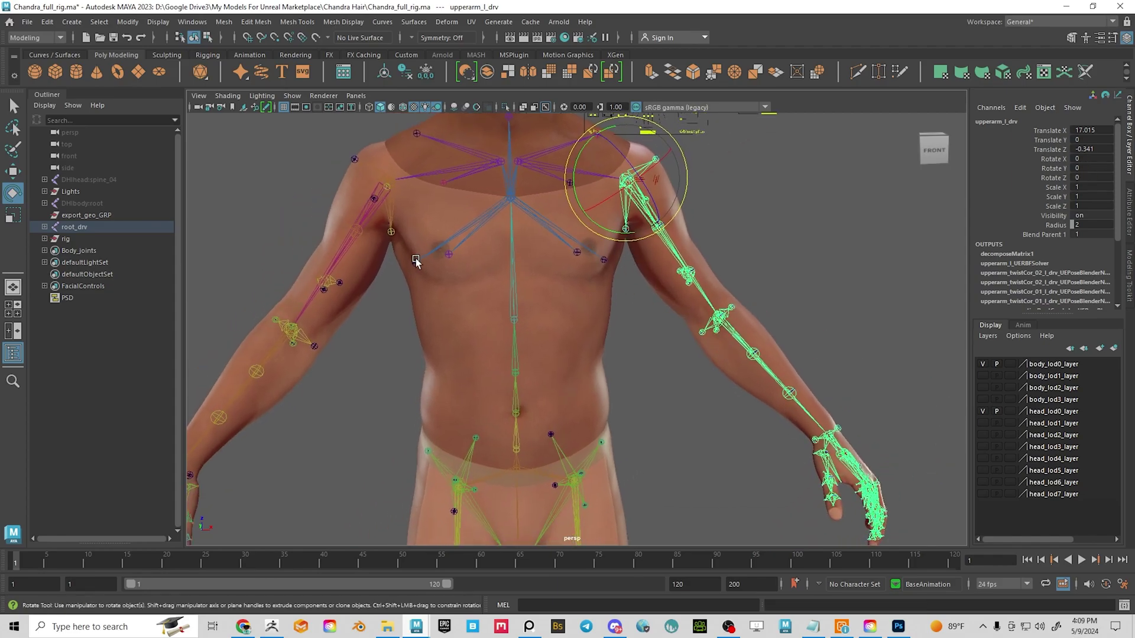
{"action": "left_click", "coordinate": [337, 274]}
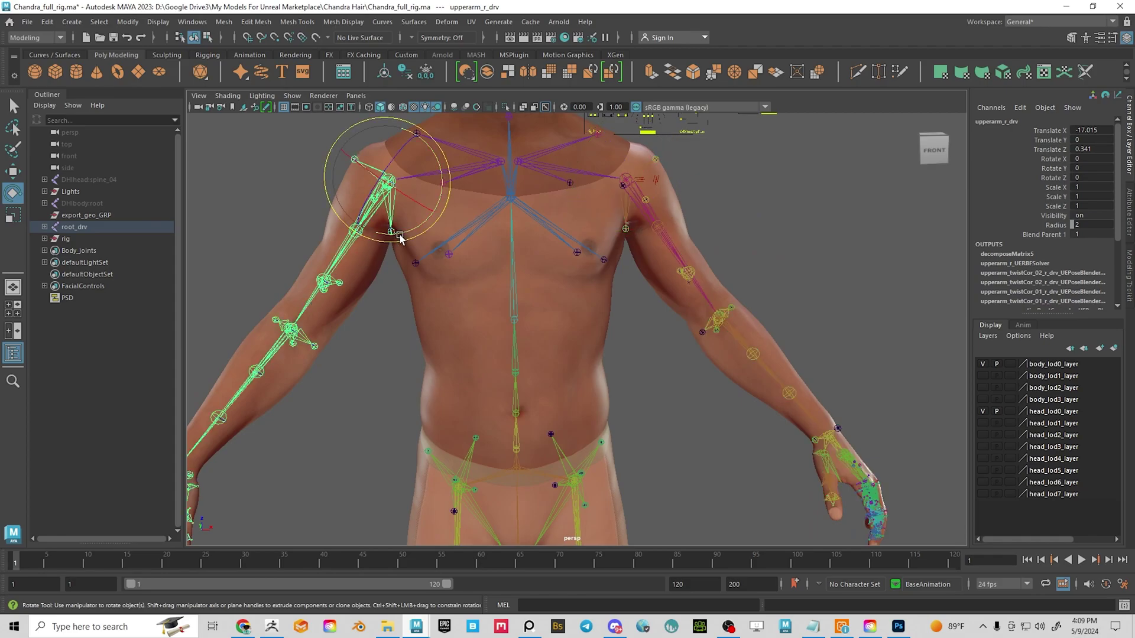
{"action": "left_click_drag", "start_coordinate": [393, 237], "coordinate": [342, 271]}
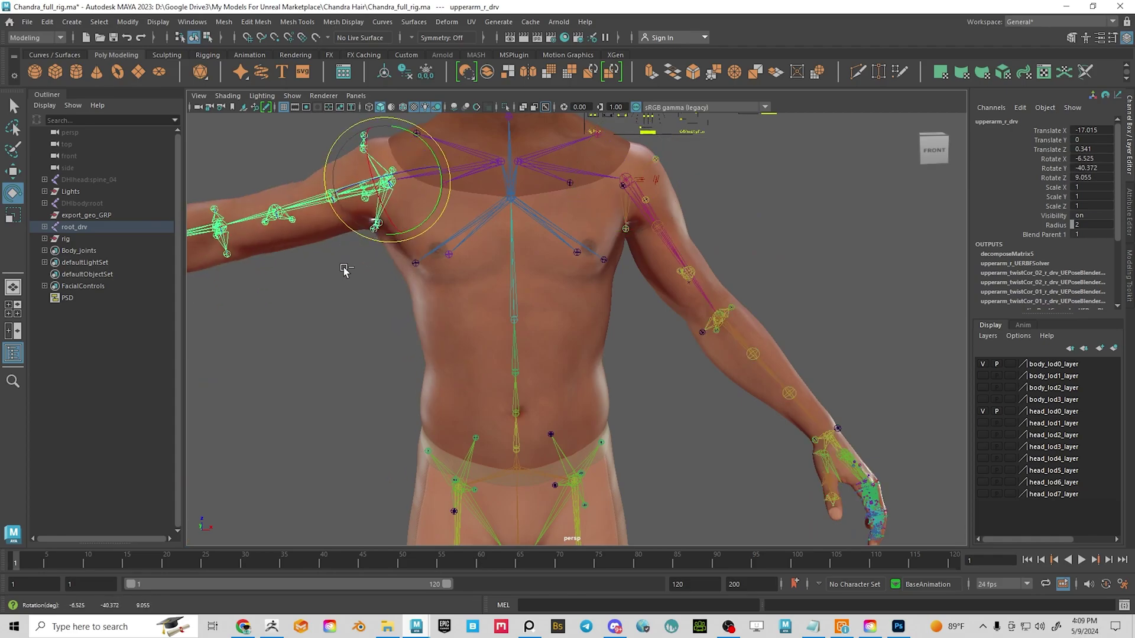
Undo the upperarm_r_drv rotation, and compare the hidden DHIbody:root hierarchy with the body mesh by selecting each
{"action": "key", "text": "ctrl+z"}
{"action": "left_click", "coordinate": [82, 205]}
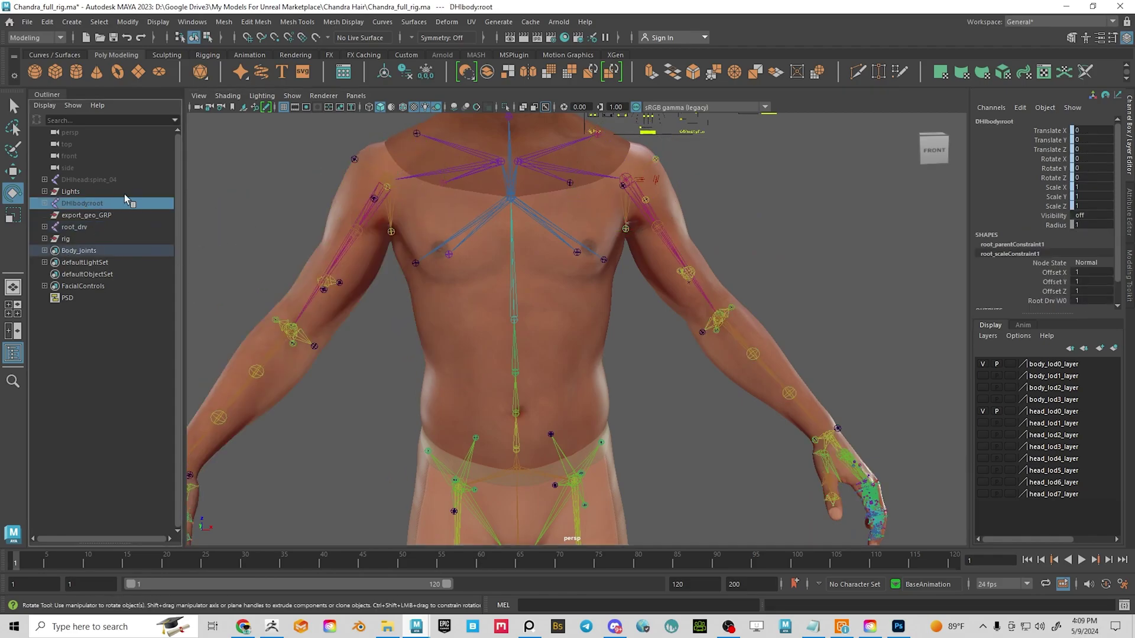
{"action": "middle_click_drag", "start_coordinate": [398, 408], "coordinate": [367, 247], "text": "alt"}
{"action": "scroll", "coordinate": [382, 325], "scroll_direction": "down", "scroll_amount": 4}
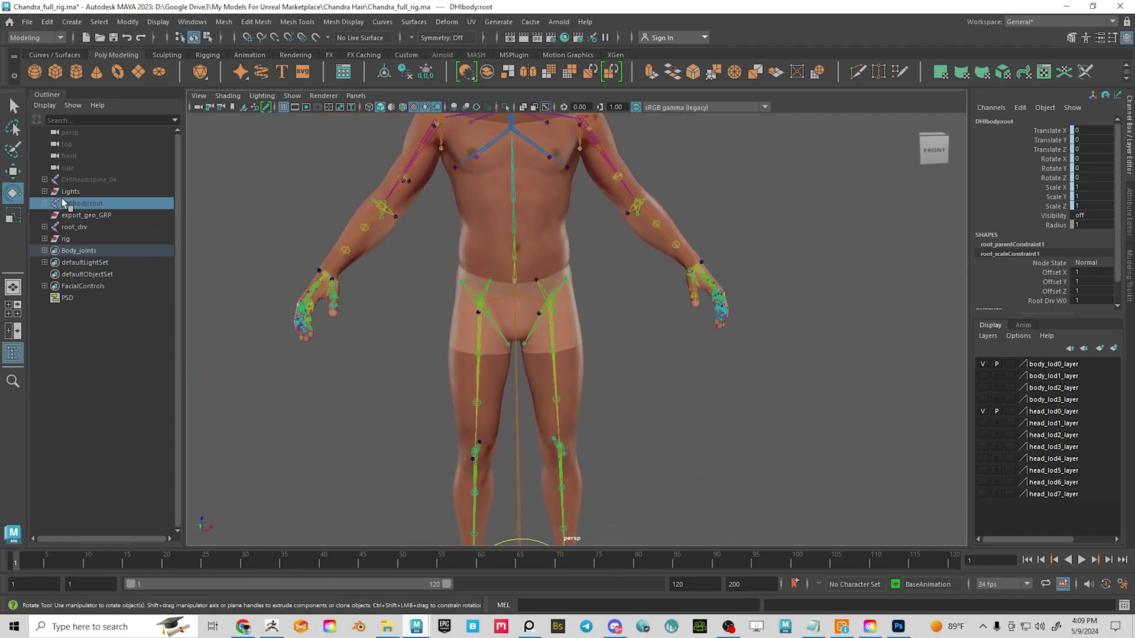
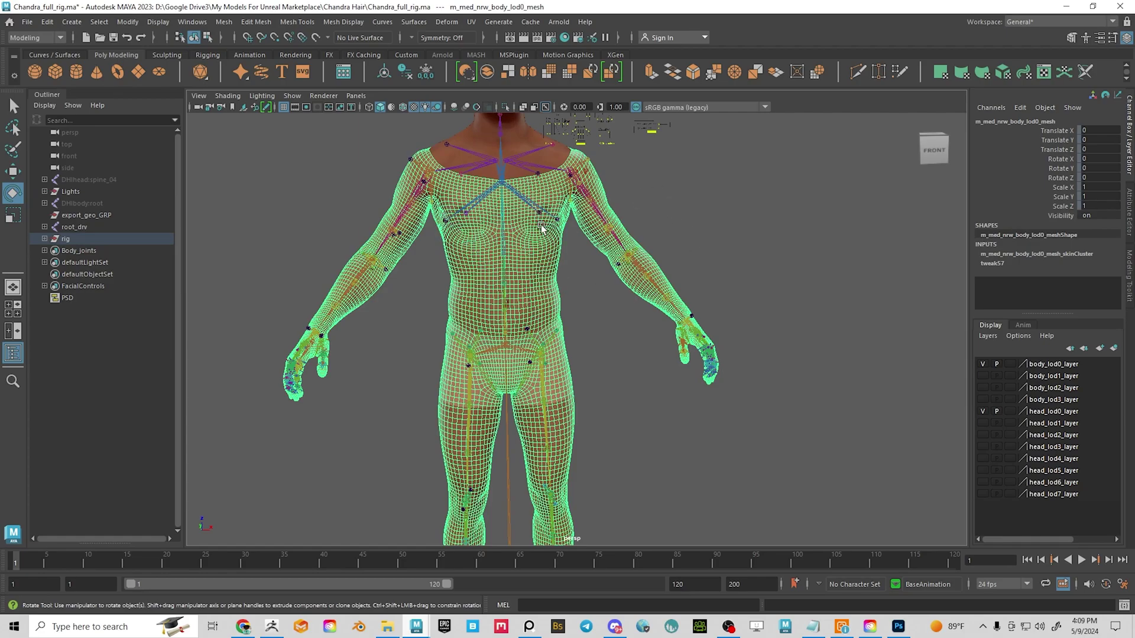
{"action": "left_click_drag", "start_coordinate": [659, 266], "coordinate": [635, 315], "text": "alt"}
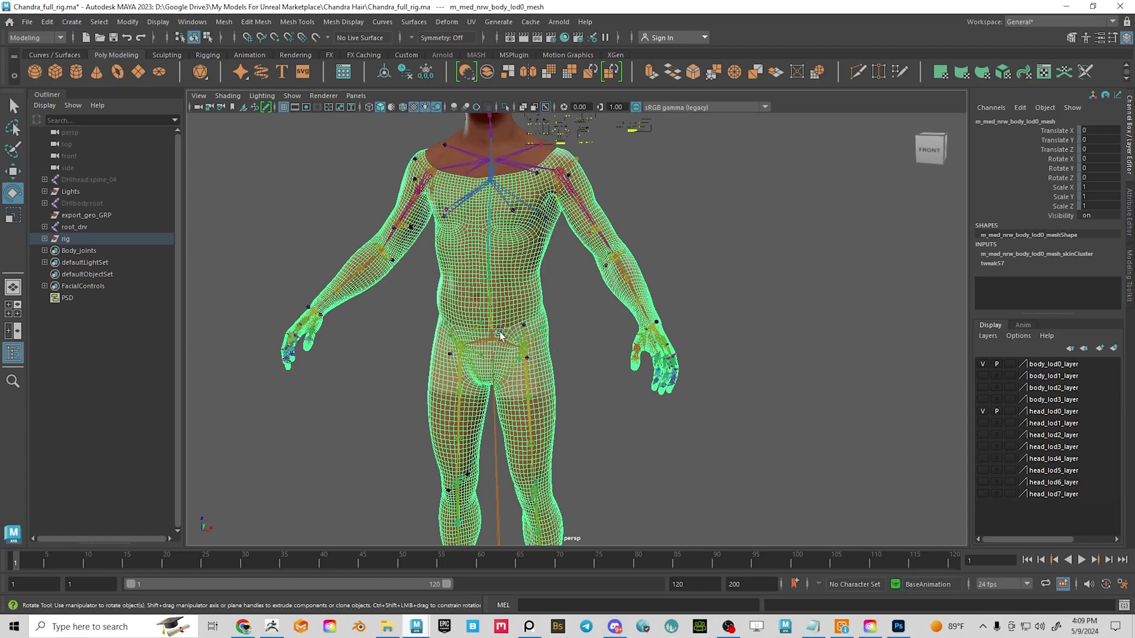
Hide the root_drv skeleton and check the viewport's display filter for joints
{"action": "left_click", "coordinate": [76, 228]}
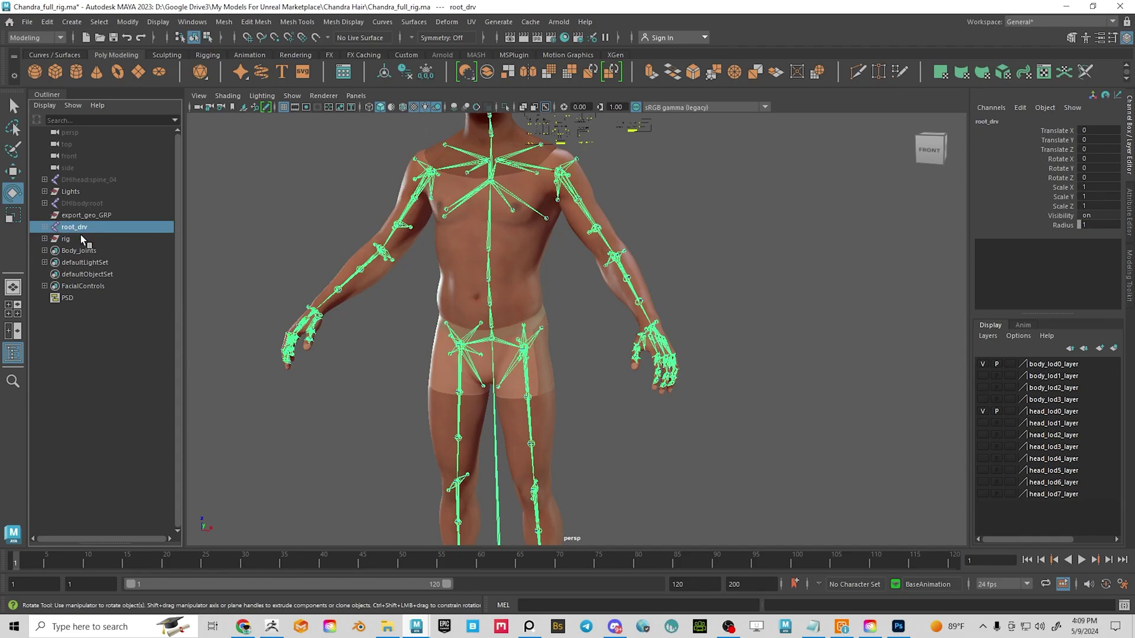
{"action": "key", "text": "ctrl+h"}
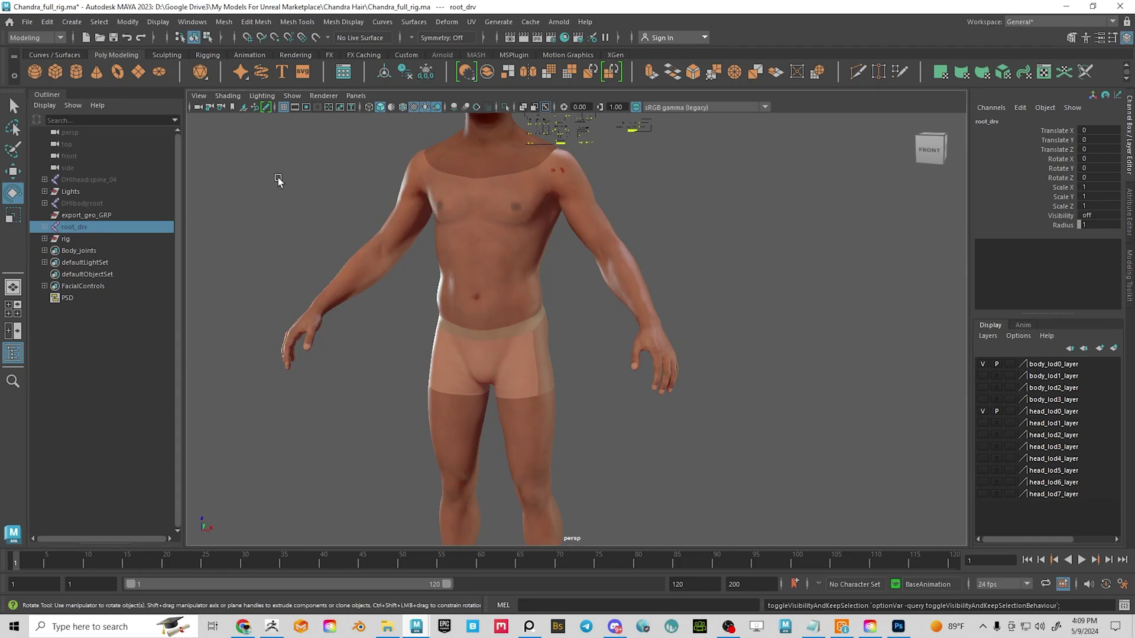
{"action": "left_click", "coordinate": [292, 96]}
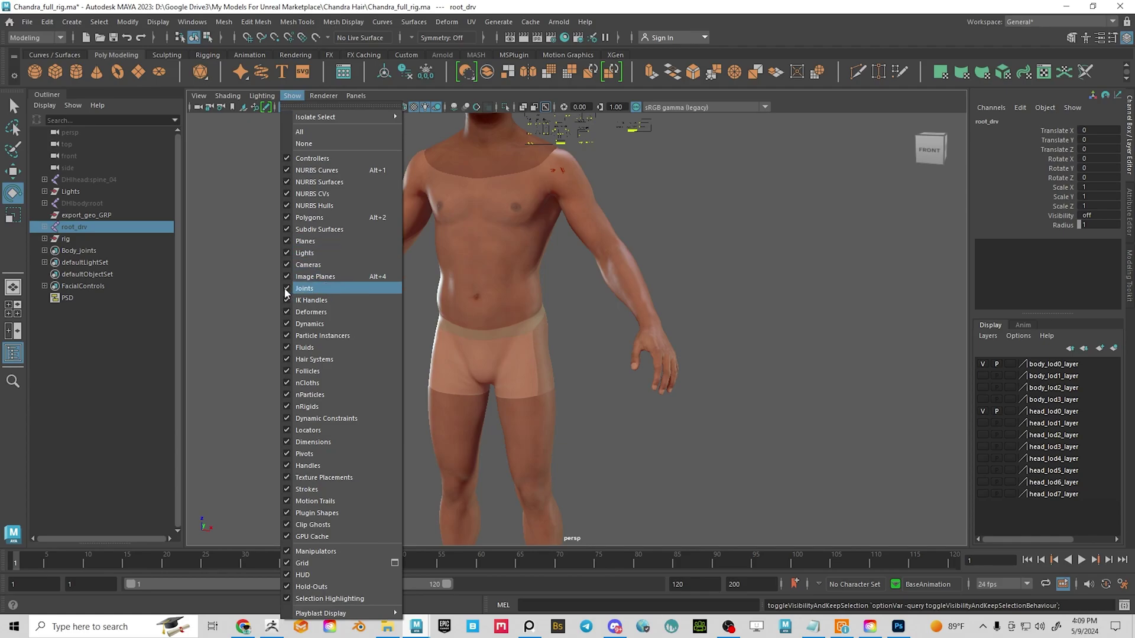
{"action": "left_click", "coordinate": [692, 246]}
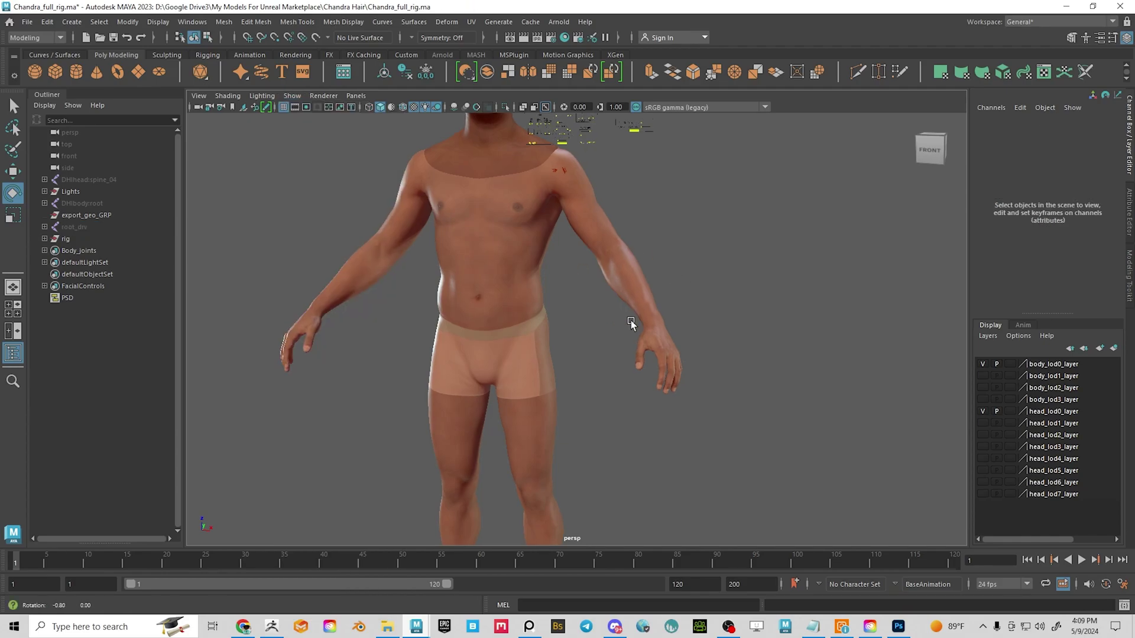
Duplicate the body mesh m_med_nrw_body_lod0_mesh and hide everything except the duplicate
{"action": "left_click_drag", "start_coordinate": [630, 321], "coordinate": [649, 333], "text": "alt"}
{"action": "middle_click_drag", "start_coordinate": [649, 332], "coordinate": [664, 231], "text": "alt"}
{"action": "scroll", "coordinate": [641, 293], "scroll_direction": "down", "scroll_amount": 5}
{"action": "left_click", "coordinate": [599, 307]}
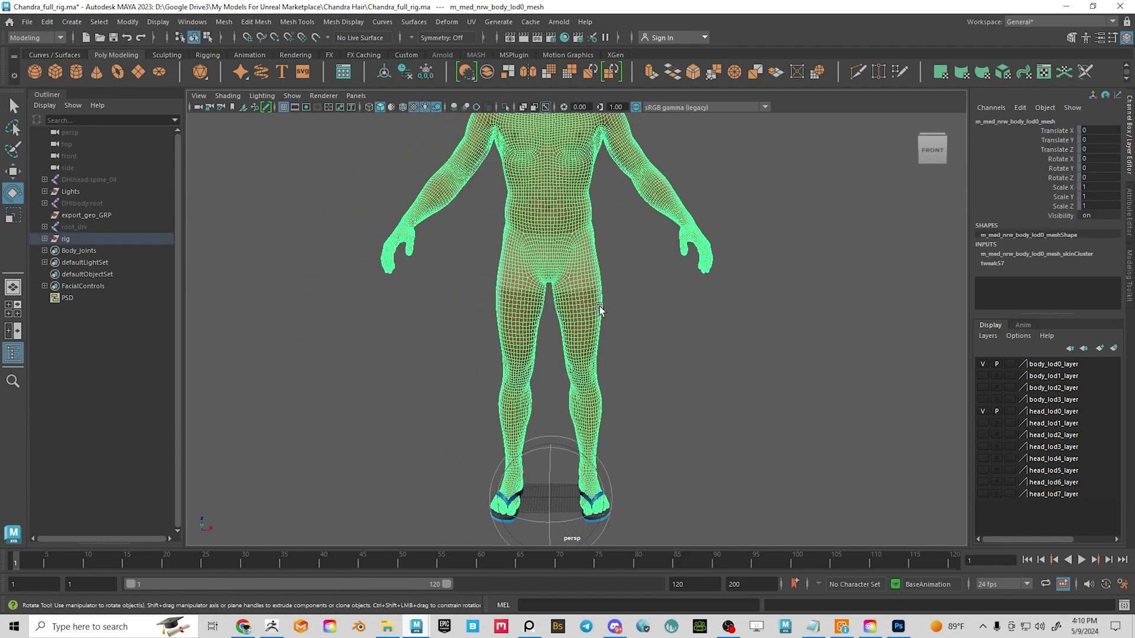
{"action": "middle_click_drag", "start_coordinate": [608, 191], "coordinate": [602, 224], "text": "alt"}
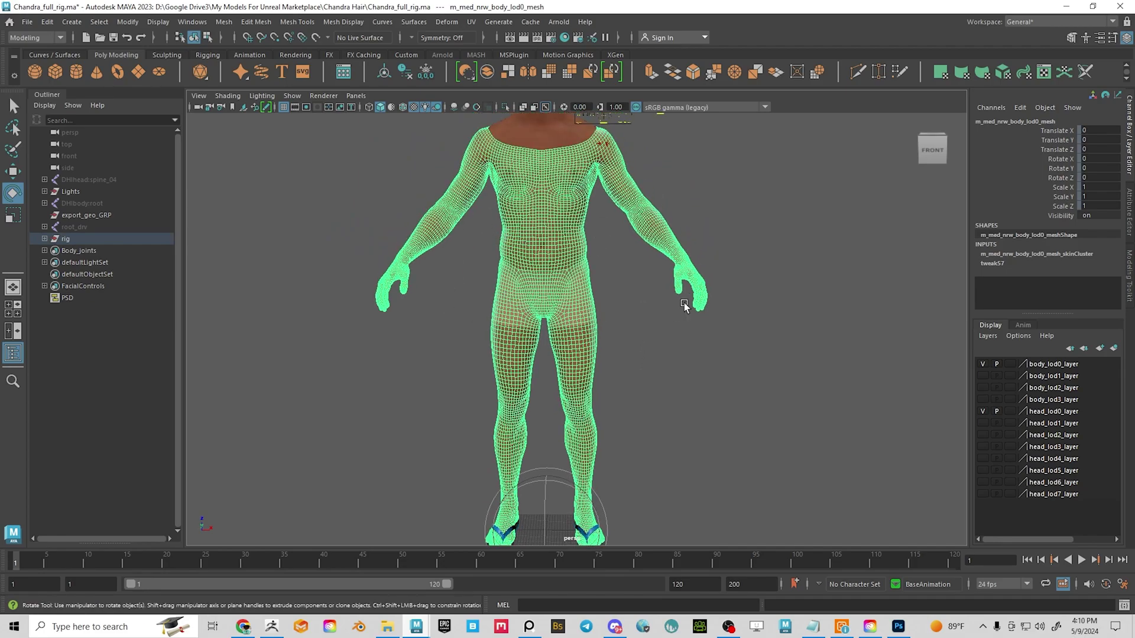
{"action": "key", "text": "ctrl+d"}
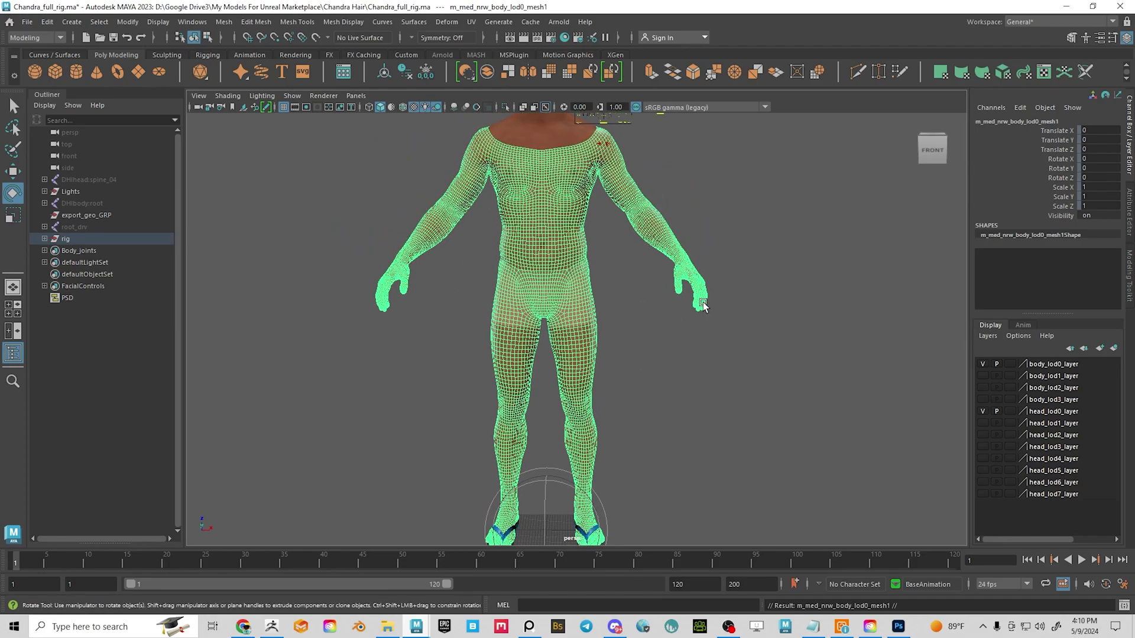
{"action": "key", "text": "alt+h"}
{"action": "left_click", "coordinate": [679, 352]}
Examine the isolated duplicate body mesh from the front and sides
{"action": "scroll", "coordinate": [690, 290], "scroll_direction": "up", "scroll_amount": 1}
{"action": "left_click_drag", "start_coordinate": [691, 290], "coordinate": [569, 243], "text": "alt"}
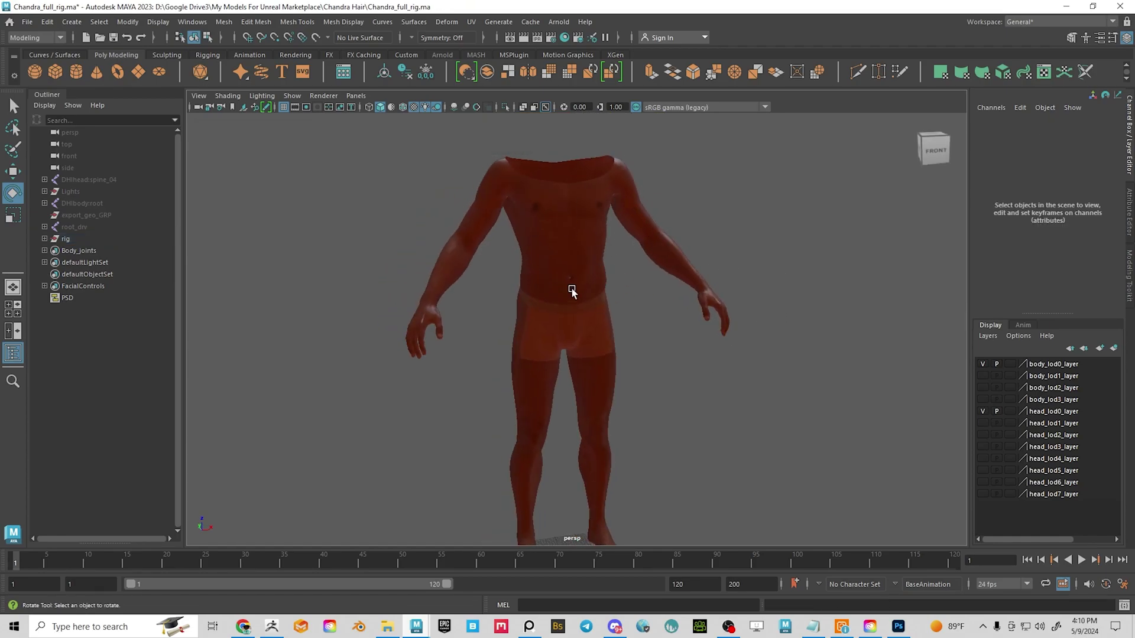
{"action": "scroll", "coordinate": [691, 296], "scroll_direction": "up", "scroll_amount": 2}
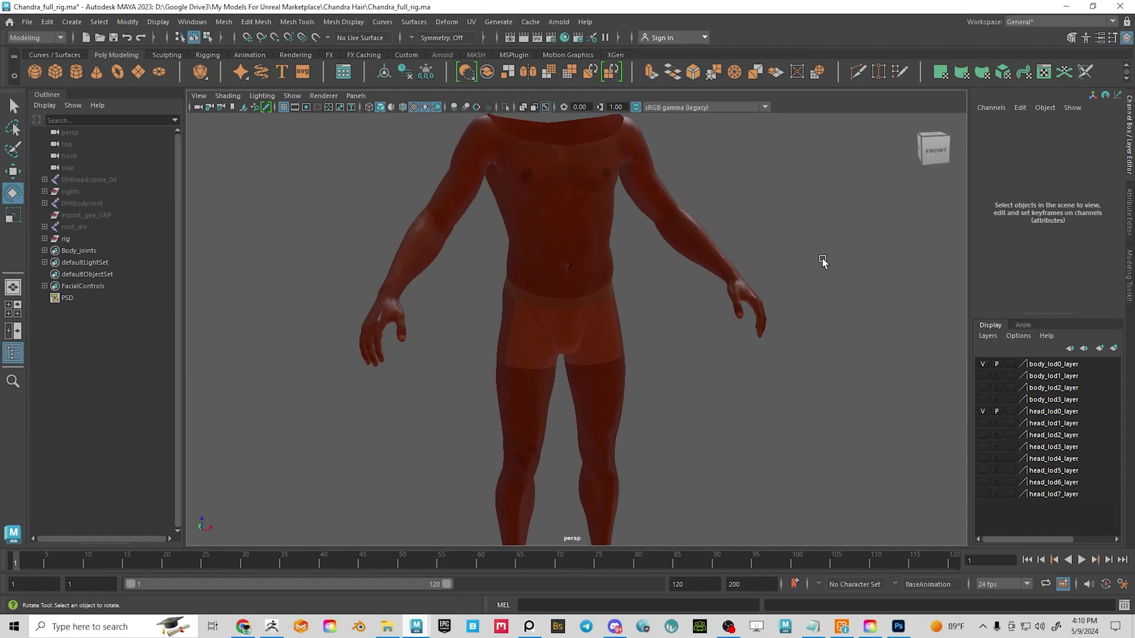
{"action": "left_click_drag", "start_coordinate": [855, 299], "coordinate": [821, 303], "text": "alt"}
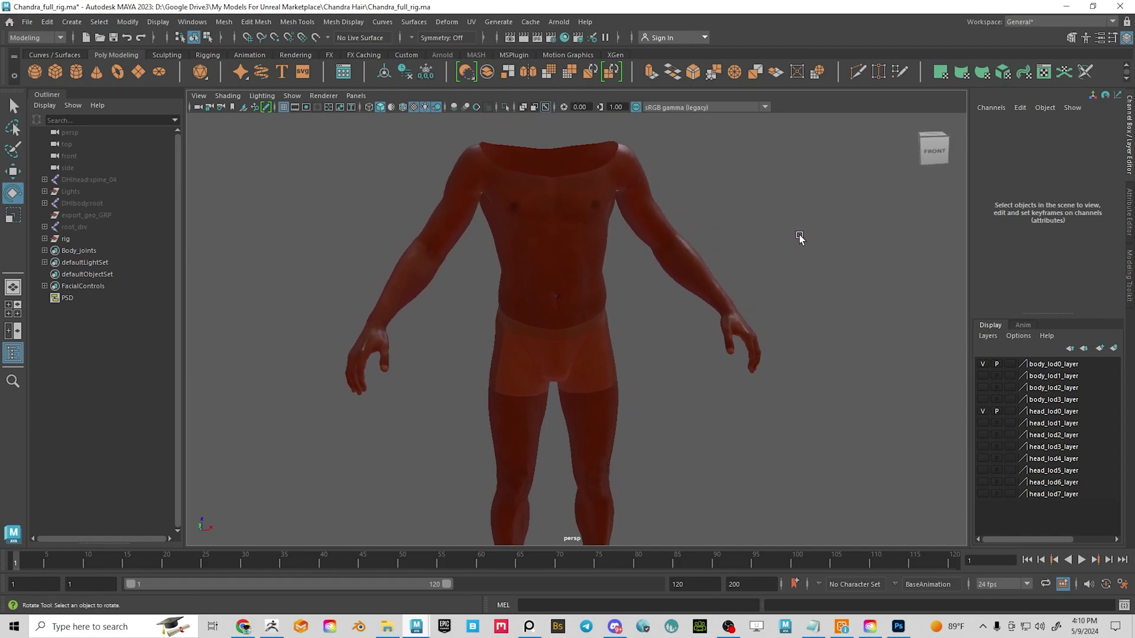
{"action": "left_click_drag", "start_coordinate": [800, 236], "coordinate": [805, 230], "text": "alt"}
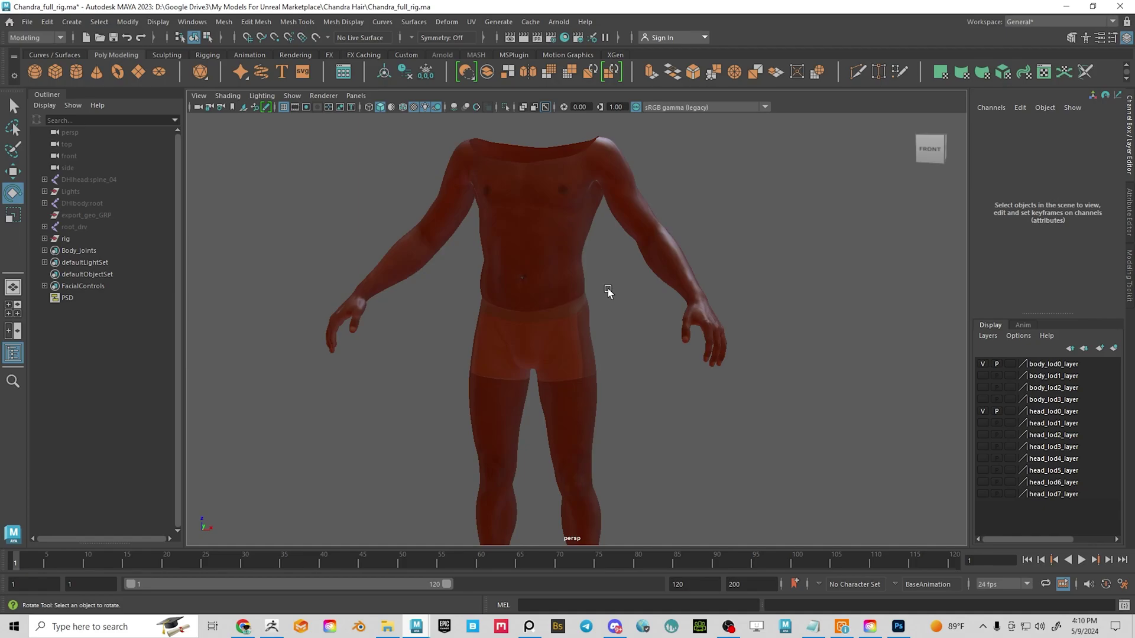
{"action": "middle_click_drag", "start_coordinate": [662, 310], "coordinate": [717, 242], "text": "alt"}
{"action": "left_click_drag", "start_coordinate": [717, 243], "coordinate": [627, 283], "text": "alt"}
Delete the faces of the duplicate's right leg below the knee and display the mesh in plain shading
{"action": "left_click", "coordinate": [574, 241]}
{"action": "right_click_drag", "start_coordinate": [558, 230], "coordinate": [518, 233]}
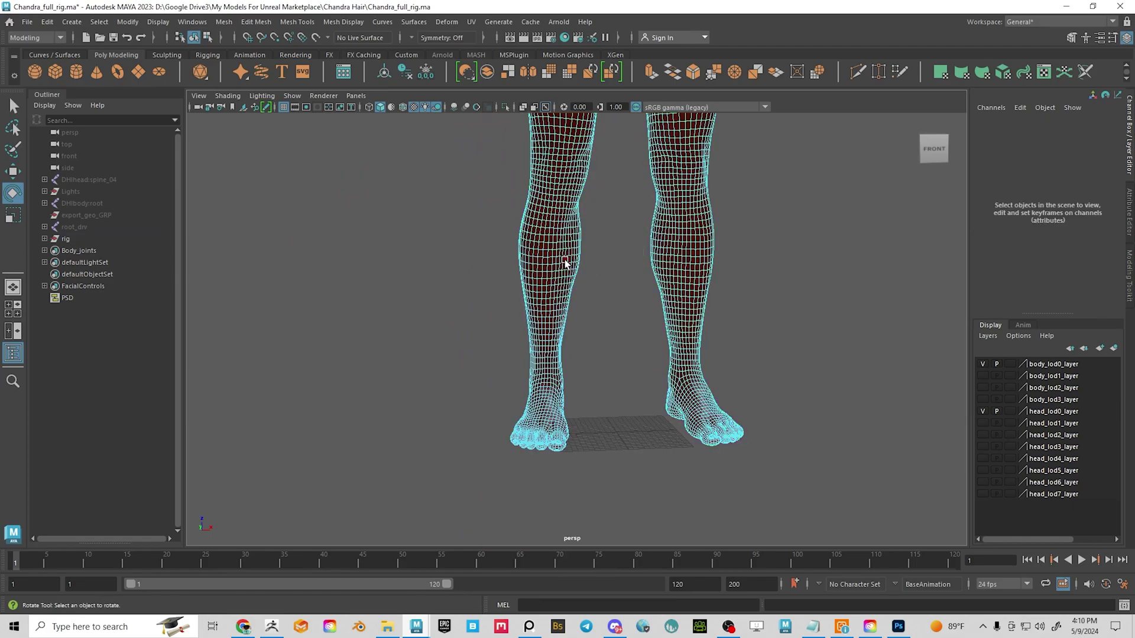
{"action": "left_click_drag", "start_coordinate": [613, 508], "coordinate": [467, 228]}
{"action": "scroll", "coordinate": [673, 302], "scroll_direction": "up", "scroll_amount": 3}
{"action": "scroll", "coordinate": [735, 403], "scroll_direction": "up", "scroll_amount": 6}
{"action": "middle_click_drag", "start_coordinate": [674, 301], "coordinate": [696, 370], "text": "alt"}
{"action": "left_click", "coordinate": [530, 254], "text": "shift"}
{"action": "double_click", "coordinate": [517, 250], "text": "shift"}
{"action": "mouse_move", "coordinate": [582, 310]}
{"action": "left_mouse_down", "text": "alt"}
{"action": "mouse_move", "coordinate": [623, 349]}
{"action": "mouse_move", "coordinate": [775, 347]}
{"action": "mouse_move", "coordinate": [687, 241]}
{"action": "mouse_move", "coordinate": [596, 258]}
{"action": "mouse_move", "coordinate": [549, 244]}
{"action": "mouse_move", "coordinate": [418, 246]}
{"action": "mouse_move", "coordinate": [609, 261]}
{"action": "mouse_move", "coordinate": [597, 248]}
{"action": "mouse_move", "coordinate": [623, 290]}
{"action": "mouse_move", "coordinate": [655, 306]}
{"action": "mouse_move", "coordinate": [642, 353]}
{"action": "left_mouse_up", "text": "alt"}
{"action": "double_click", "coordinate": [693, 249], "text": "shift"}
{"action": "key", "text": "Delete"}
{"action": "key", "text": "5"}
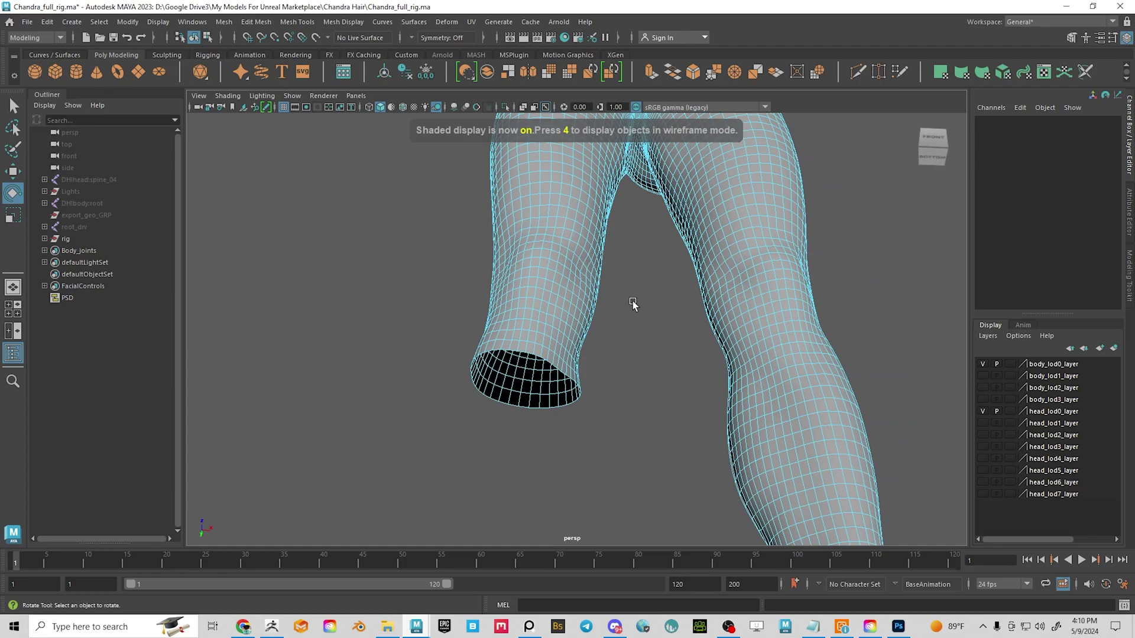
Extrude the open border edge loop of the cut right leg inward twice, forming two rings of faces around the opening
{"action": "mouse_move", "coordinate": [631, 393]}
{"action": "left_mouse_down", "text": "alt"}
{"action": "mouse_move", "coordinate": [592, 385]}
{"action": "mouse_move", "coordinate": [674, 388]}
{"action": "mouse_move", "coordinate": [580, 286]}
{"action": "mouse_move", "coordinate": [571, 346]}
{"action": "mouse_move", "coordinate": [570, 323]}
{"action": "mouse_move", "coordinate": [548, 310]}
{"action": "left_mouse_up", "text": "alt"}
{"action": "right_click", "coordinate": [541, 307]}
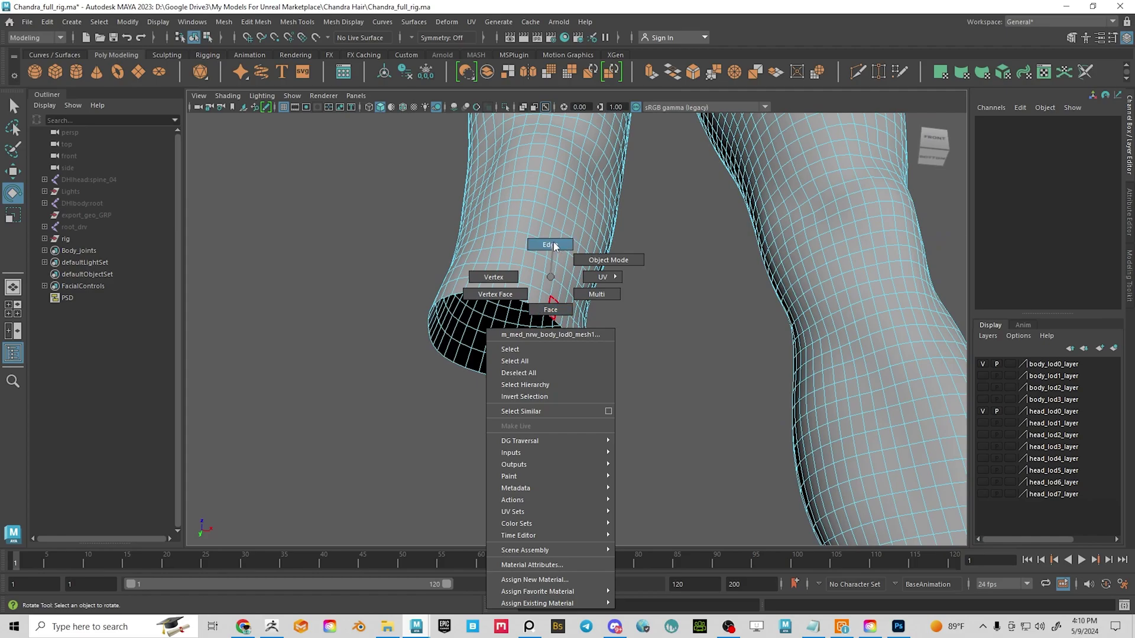
{"action": "double_click", "coordinate": [583, 321]}
{"action": "left_click_drag", "start_coordinate": [671, 346], "coordinate": [645, 313], "text": "alt"}
{"action": "left_click", "coordinate": [651, 72]}
{"action": "left_click_drag", "start_coordinate": [564, 285], "coordinate": [551, 293]}
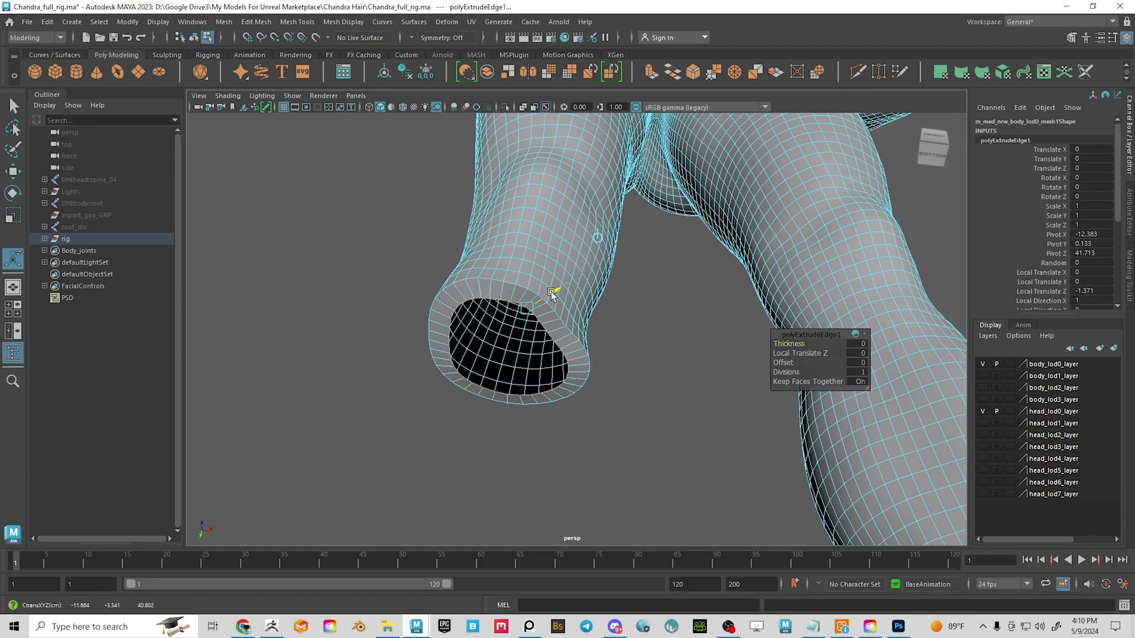
{"action": "key", "text": "ctrl+e"}
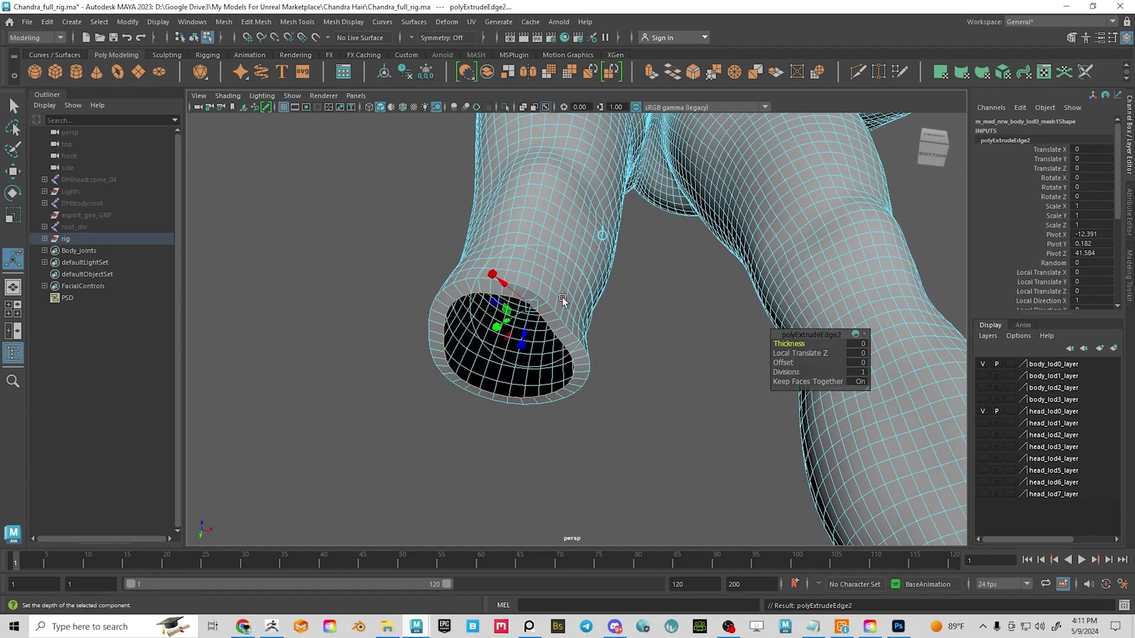
{"action": "left_click_drag", "start_coordinate": [514, 319], "coordinate": [503, 330]}
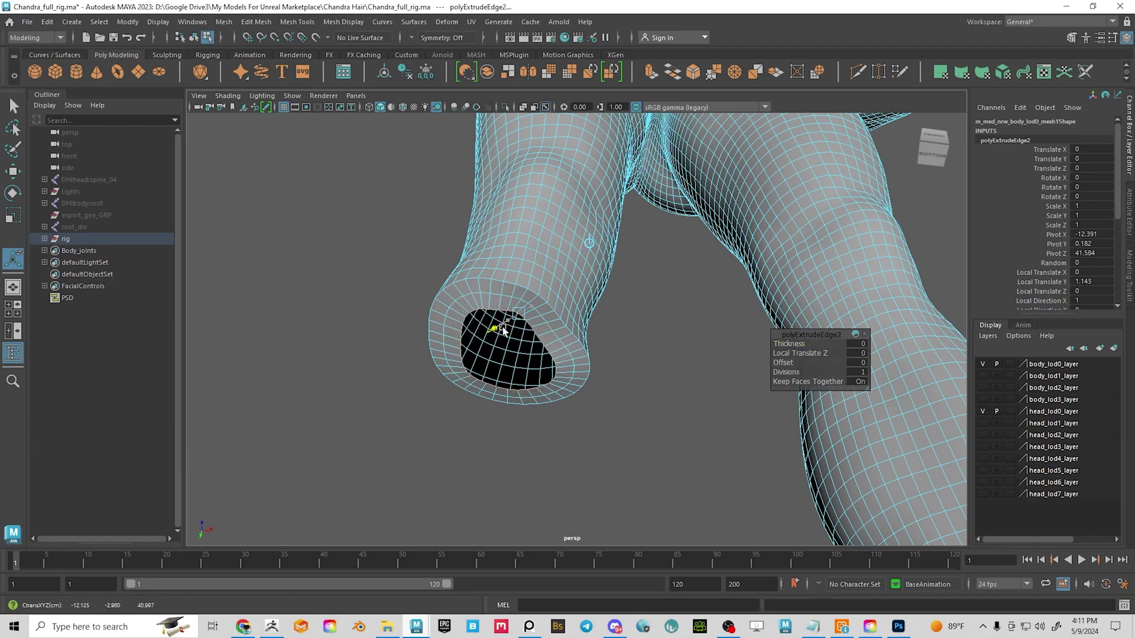
{"action": "left_click", "coordinate": [651, 341]}
Bevel the outer rim edge loop of the leg stump with a fraction of 0.4
{"action": "left_click_drag", "start_coordinate": [651, 342], "coordinate": [707, 397], "text": "alt"}
{"action": "right_click_drag", "start_coordinate": [540, 268], "coordinate": [543, 237]}
{"action": "left_click", "coordinate": [558, 255]}
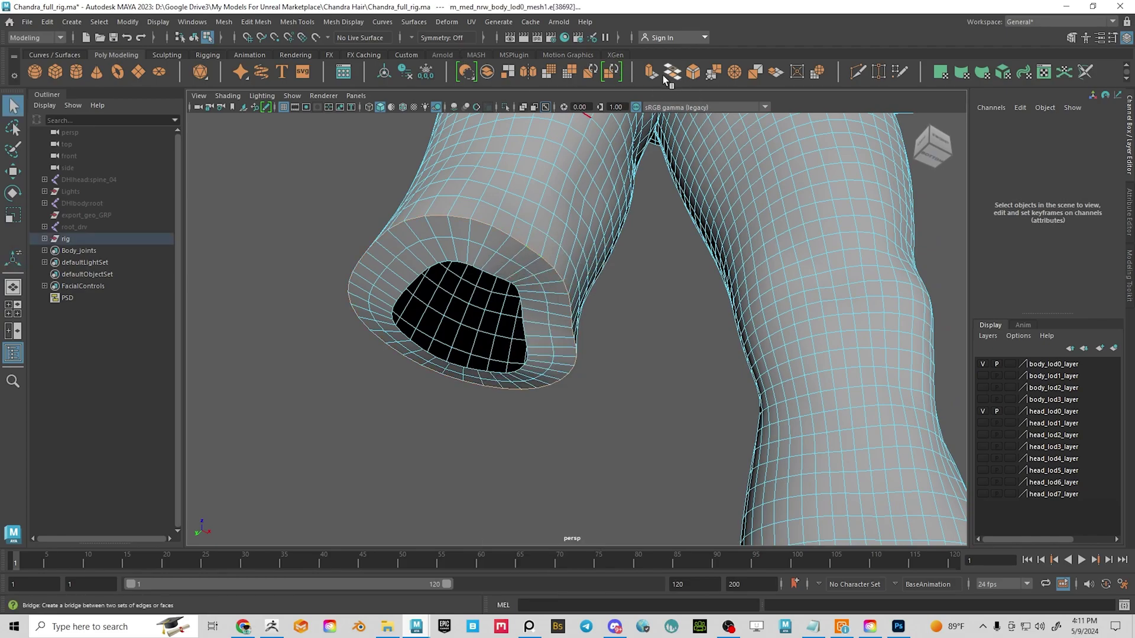
{"action": "left_click", "coordinate": [692, 72]}
{"action": "left_click_drag", "start_coordinate": [646, 325], "coordinate": [626, 344], "text": "alt"}
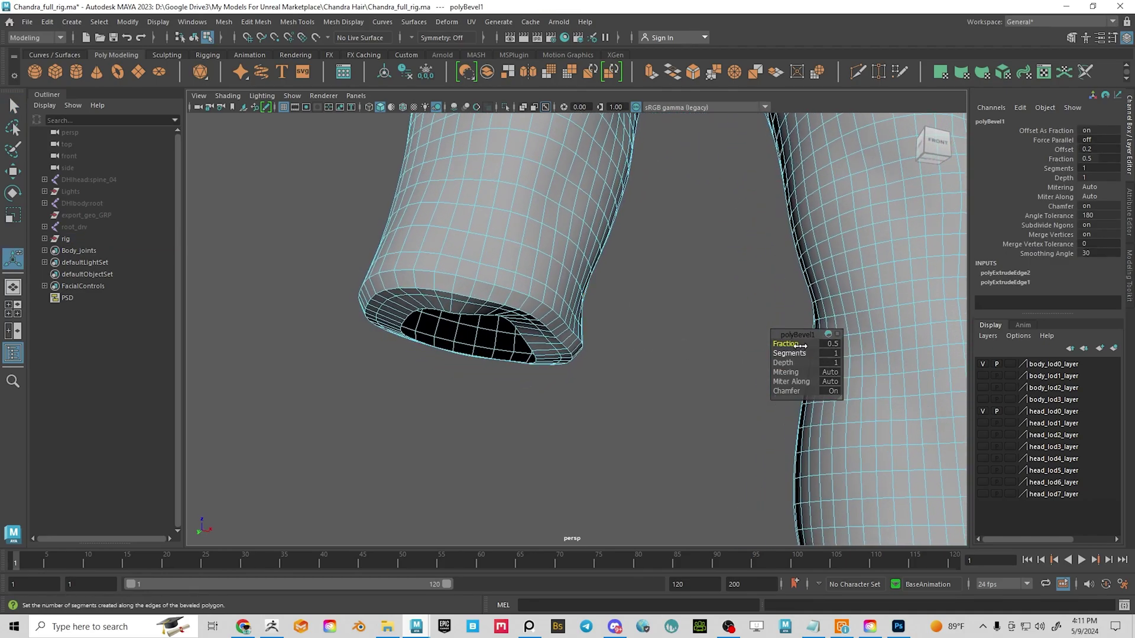
{"action": "left_click_drag", "start_coordinate": [799, 344], "coordinate": [799, 344]}
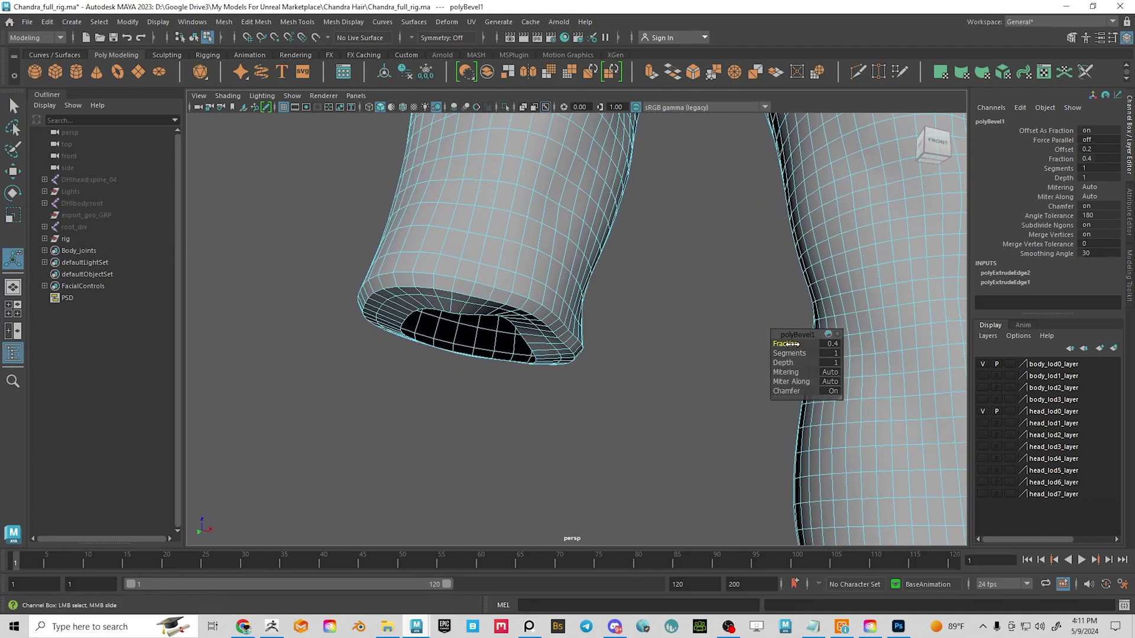
{"action": "left_click_drag", "start_coordinate": [664, 343], "coordinate": [481, 328], "text": "alt"}
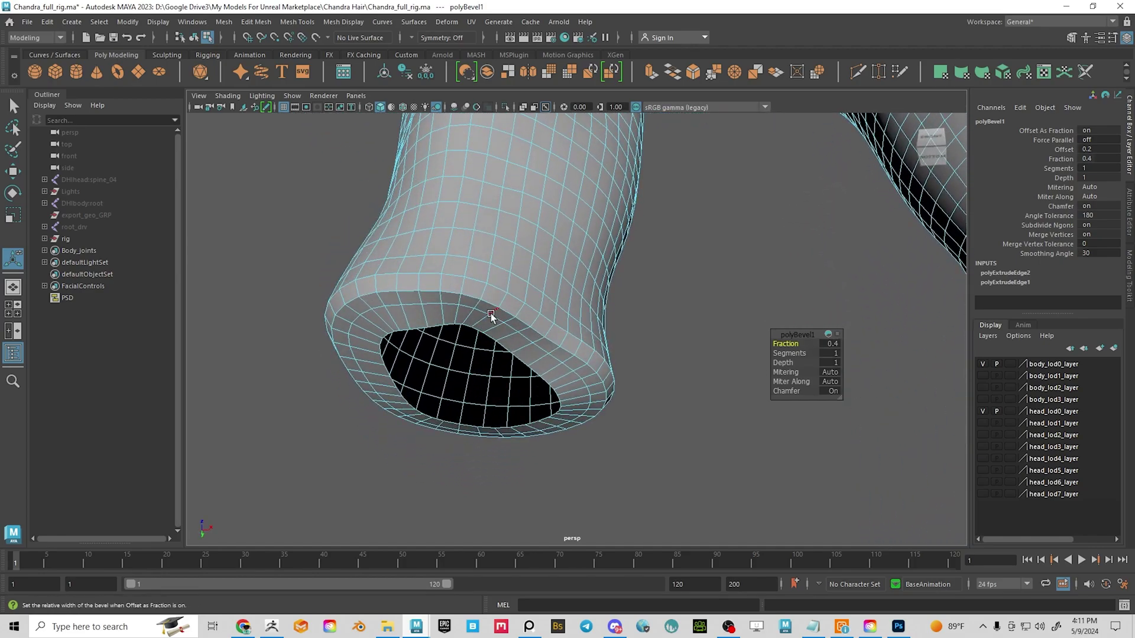
Select the lengthwise edge loop running along the legs to see where it crosses the stump's rim
{"action": "right_click_drag", "start_coordinate": [492, 314], "coordinate": [492, 244]}
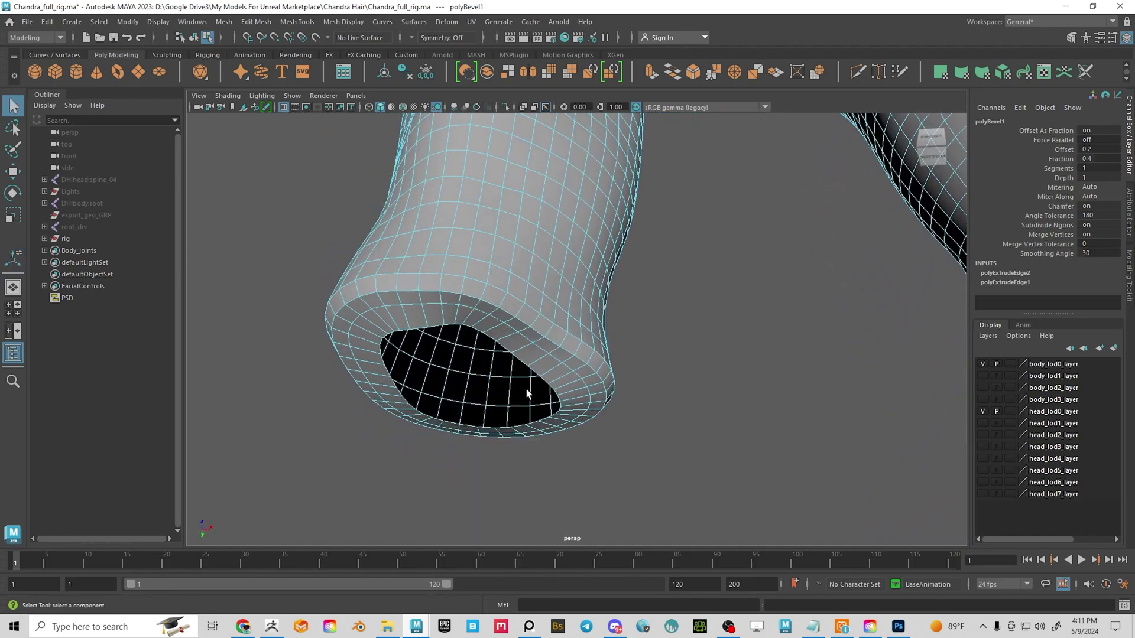
{"action": "left_click_drag", "start_coordinate": [526, 388], "coordinate": [541, 324], "text": "alt"}
{"action": "middle_click_drag", "start_coordinate": [541, 324], "coordinate": [534, 212], "text": "alt"}
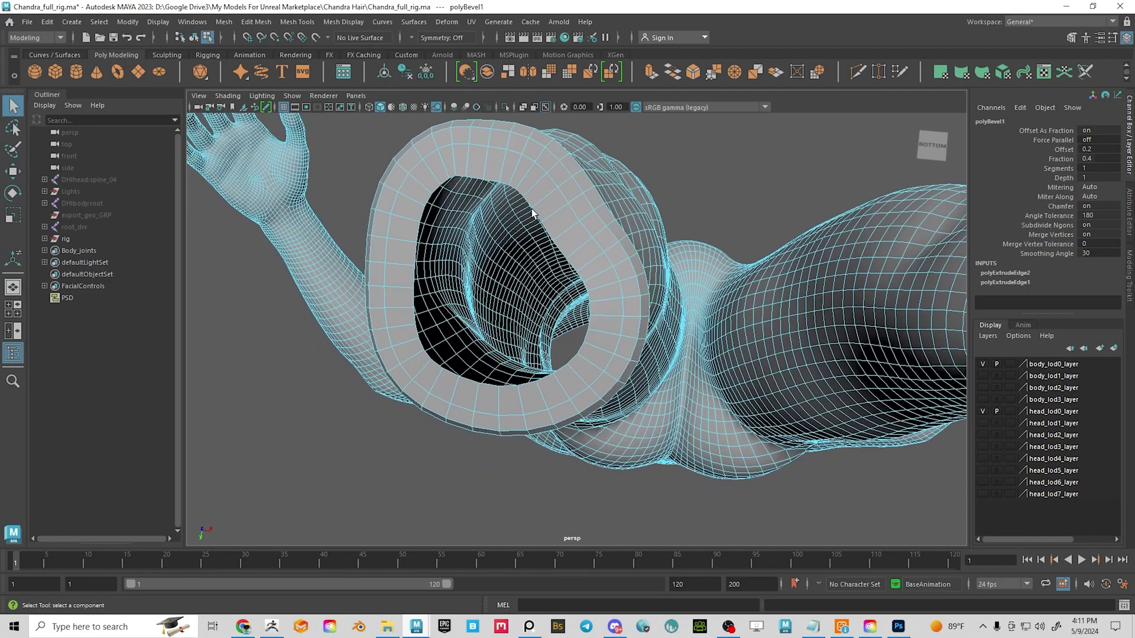
{"action": "right_click_drag", "start_coordinate": [535, 212], "coordinate": [564, 255], "text": "alt"}
{"action": "left_click_drag", "start_coordinate": [556, 223], "coordinate": [570, 287], "text": "alt"}
{"action": "right_click_drag", "start_coordinate": [571, 287], "coordinate": [561, 273]}
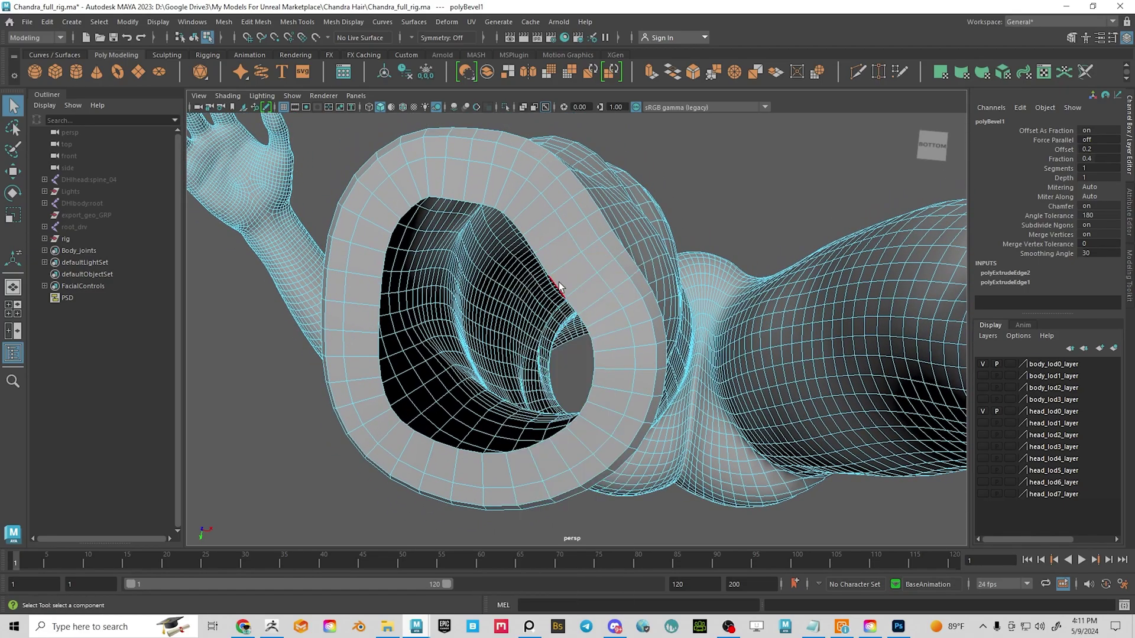
{"action": "left_click", "coordinate": [558, 286]}
{"action": "left_click_drag", "start_coordinate": [436, 317], "coordinate": [410, 346], "text": "alt"}
{"action": "left_click_drag", "start_coordinate": [500, 320], "coordinate": [596, 328], "text": "alt"}
{"action": "right_click_drag", "start_coordinate": [619, 254], "coordinate": [622, 220]}
{"action": "left_click_drag", "start_coordinate": [653, 255], "coordinate": [624, 366], "text": "alt"}
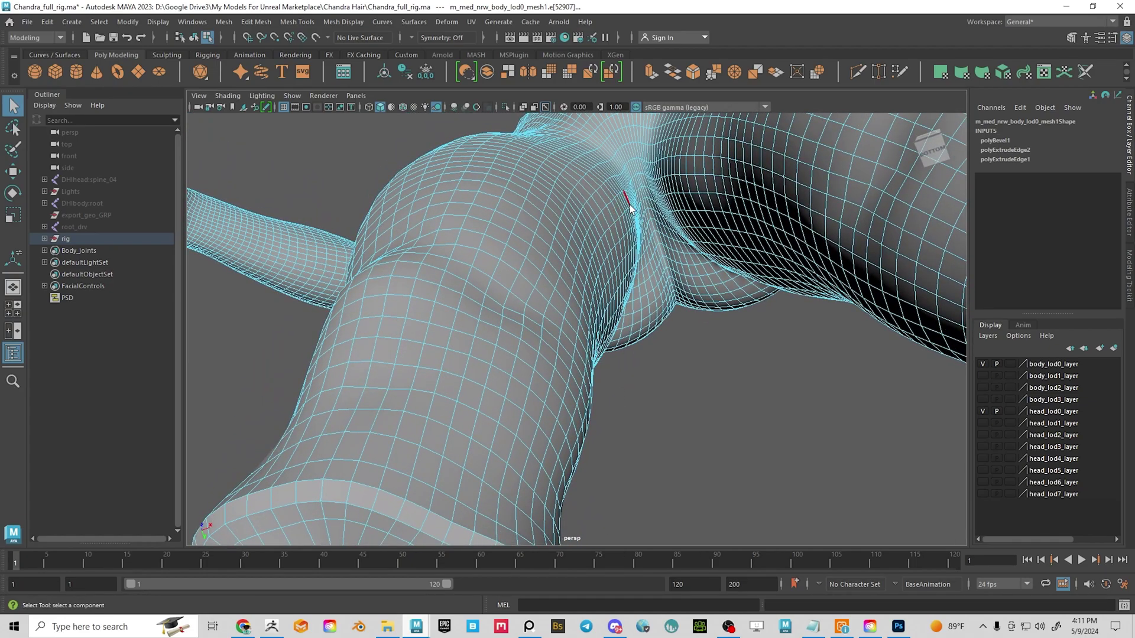
{"action": "left_click_drag", "start_coordinate": [610, 204], "coordinate": [587, 306], "text": "alt"}
{"action": "right_click_drag", "start_coordinate": [587, 306], "coordinate": [485, 183], "text": "alt"}
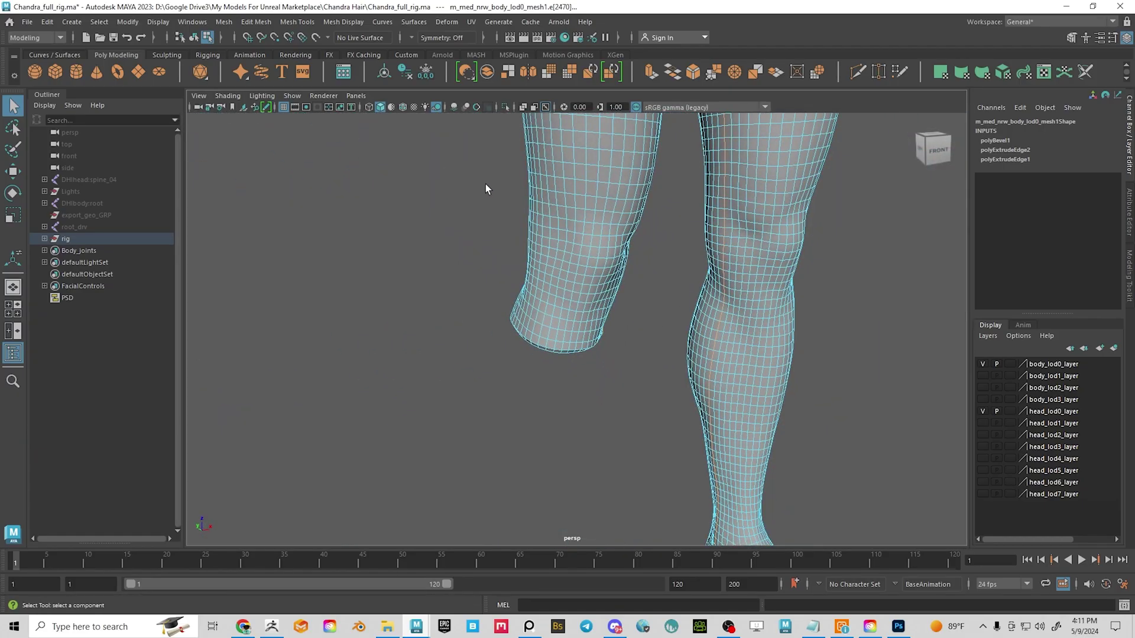
Examine the selected edge loop along the legs and the stump's opening from the front and from below
{"action": "left_click_drag", "start_coordinate": [485, 184], "coordinate": [592, 172], "text": "alt"}
{"action": "middle_click_drag", "start_coordinate": [591, 173], "coordinate": [580, 400], "text": "alt"}
{"action": "right_click_drag", "start_coordinate": [580, 400], "coordinate": [520, 265], "text": "alt"}
{"action": "left_click_drag", "start_coordinate": [583, 205], "coordinate": [568, 261], "text": "alt"}
{"action": "middle_click_drag", "start_coordinate": [560, 377], "coordinate": [557, 223], "text": "alt"}
{"action": "right_click_drag", "start_coordinate": [557, 223], "coordinate": [559, 383], "text": "alt"}
{"action": "left_click_drag", "start_coordinate": [549, 367], "coordinate": [631, 308], "text": "alt"}
{"action": "right_click_drag", "start_coordinate": [545, 276], "coordinate": [597, 366], "text": "alt"}
{"action": "left_click_drag", "start_coordinate": [570, 355], "coordinate": [648, 392], "text": "alt"}
{"action": "right_click_drag", "start_coordinate": [609, 343], "coordinate": [661, 407], "text": "alt"}
{"action": "left_click_drag", "start_coordinate": [644, 368], "coordinate": [696, 316], "text": "alt"}
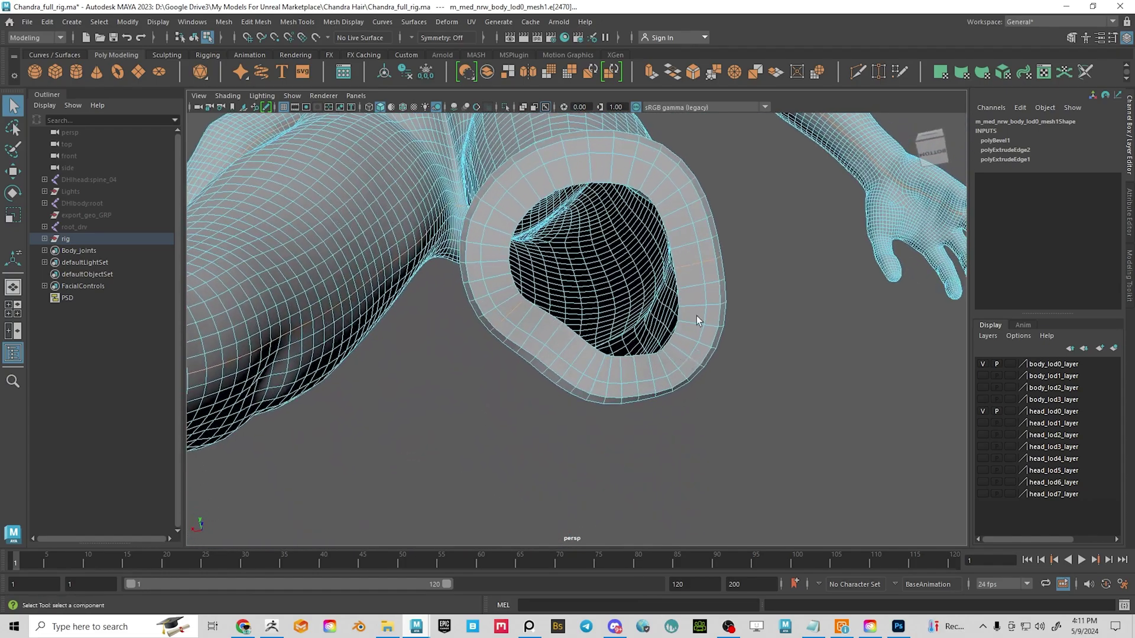
Bridge one pair of opposite inner border edges across the middle of the stump's opening
{"action": "right_click", "coordinate": [683, 279]}
{"action": "left_click", "coordinate": [536, 304]}
{"action": "left_click", "coordinate": [672, 72]}
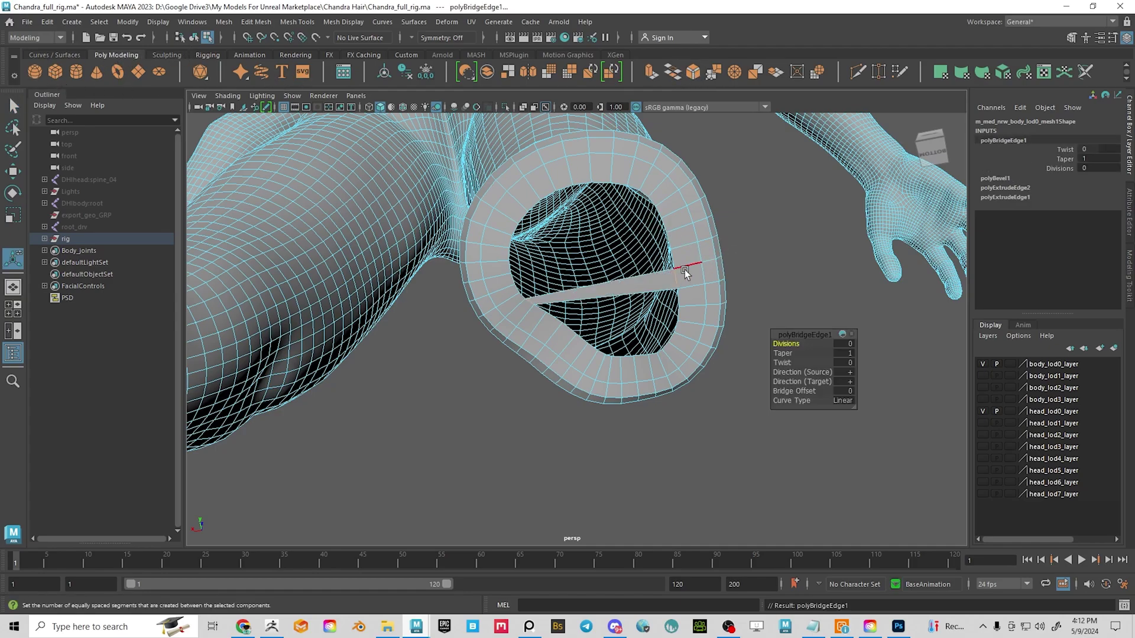
Bridge three more pairs of opposite inner border edges beside the middle strip, mainly extending the cap toward the stump opening's lower end
{"action": "left_click", "coordinate": [675, 259]}
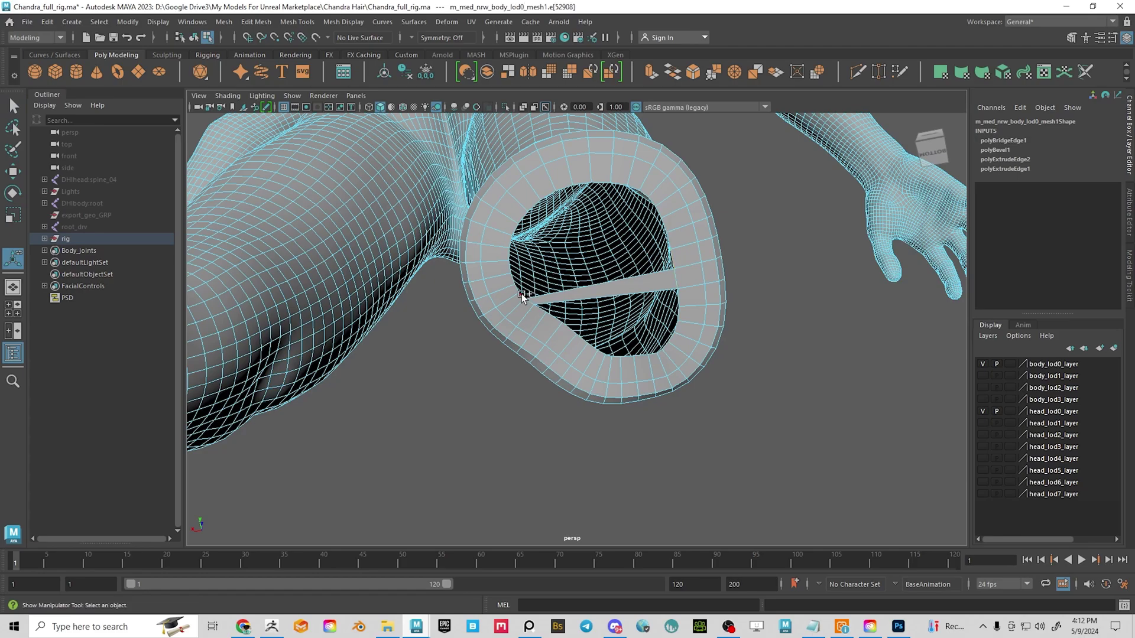
{"action": "left_click", "coordinate": [254, 22]}
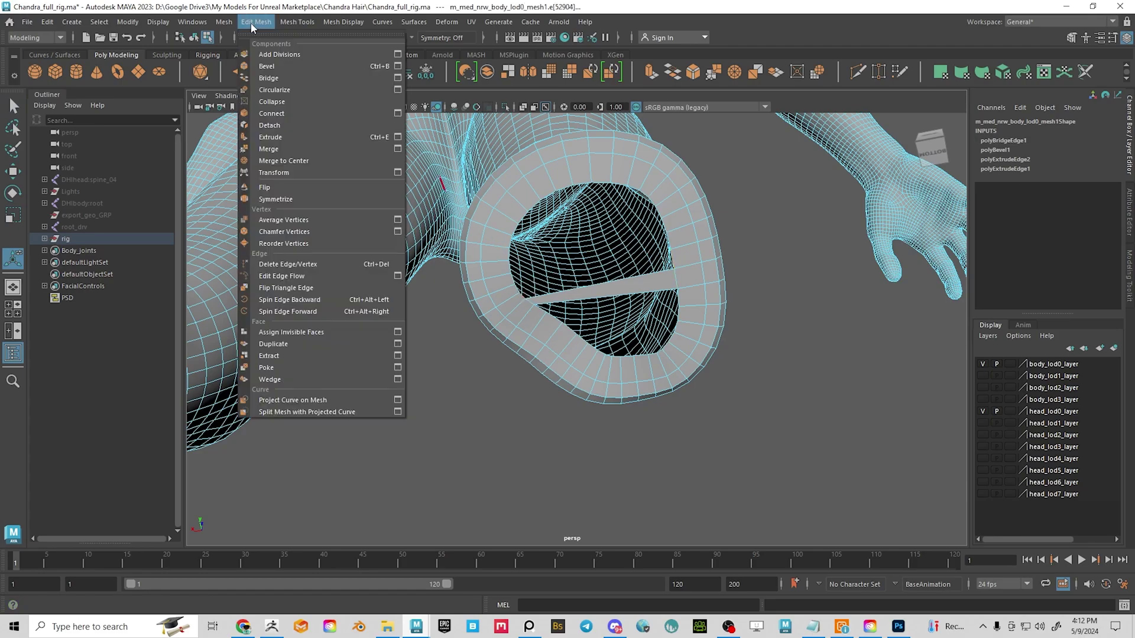
{"action": "left_click", "coordinate": [268, 78]}
{"action": "left_click_drag", "start_coordinate": [675, 272], "coordinate": [684, 279], "text": "alt"}
{"action": "left_click", "coordinate": [685, 314]}
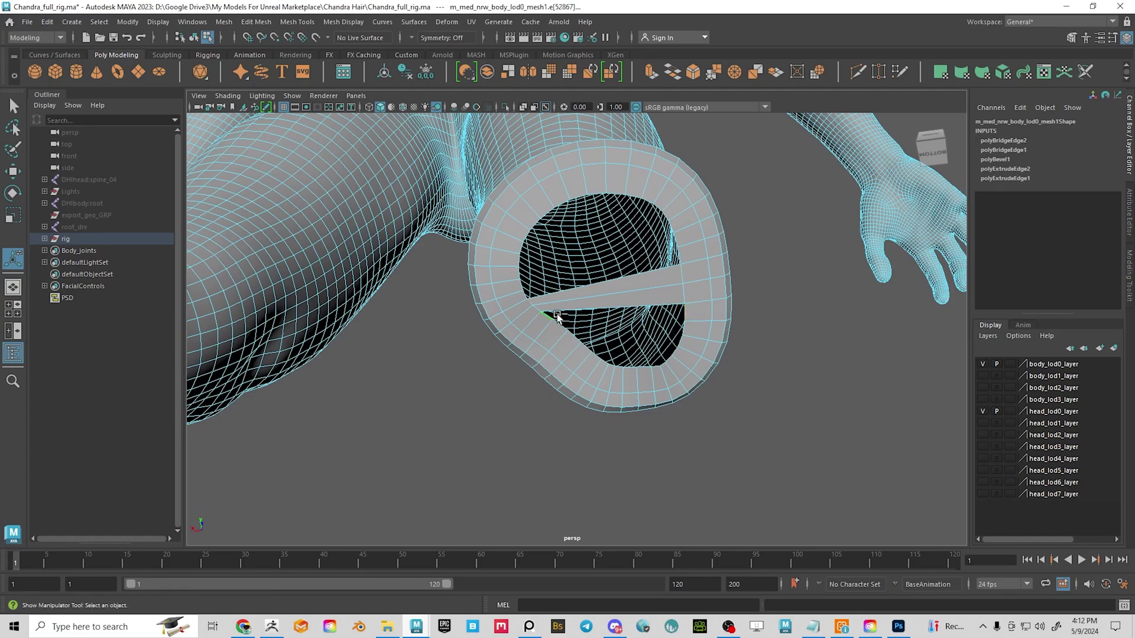
{"action": "key", "text": "g"}
{"action": "left_click", "coordinate": [684, 328]}
{"action": "left_click", "coordinate": [571, 326], "text": "shift"}
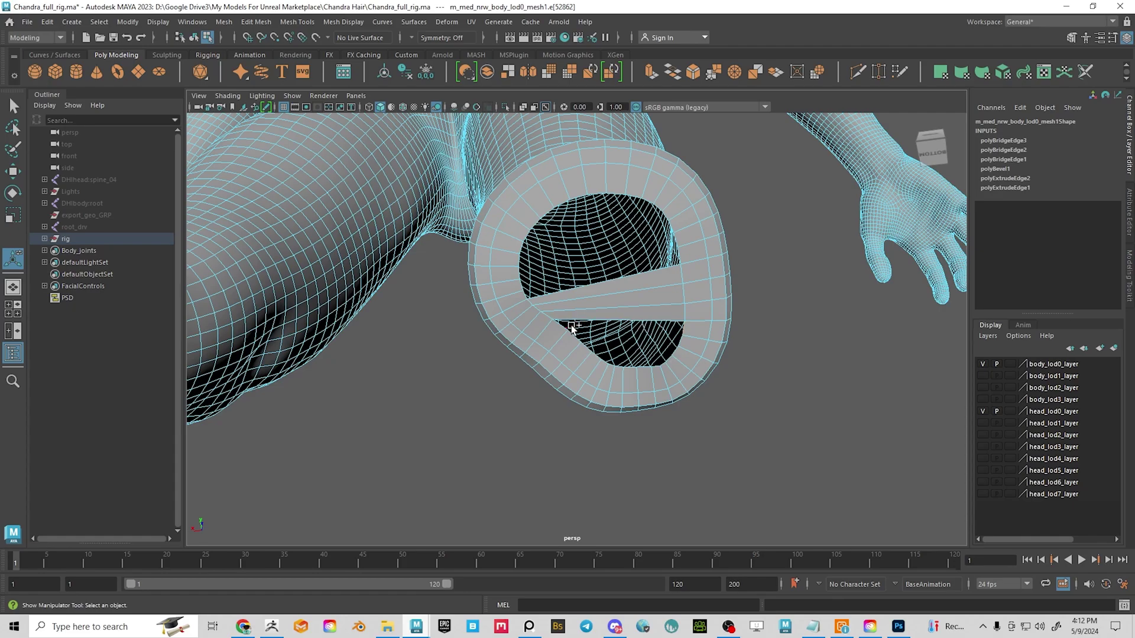
{"action": "left_click", "coordinate": [689, 304], "text": "shift"}
{"action": "key", "text": "g"}
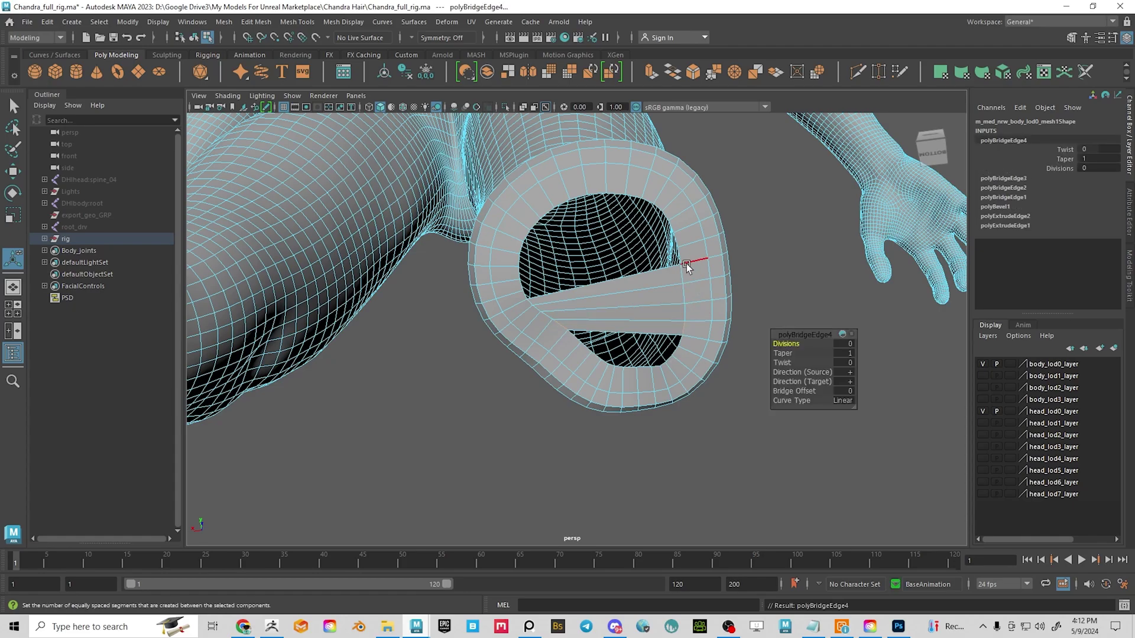
Bridge three successive pairs of opposite border edges above the existing strips, extending the cap toward the opening's upper end
{"action": "left_click", "coordinate": [556, 278]}
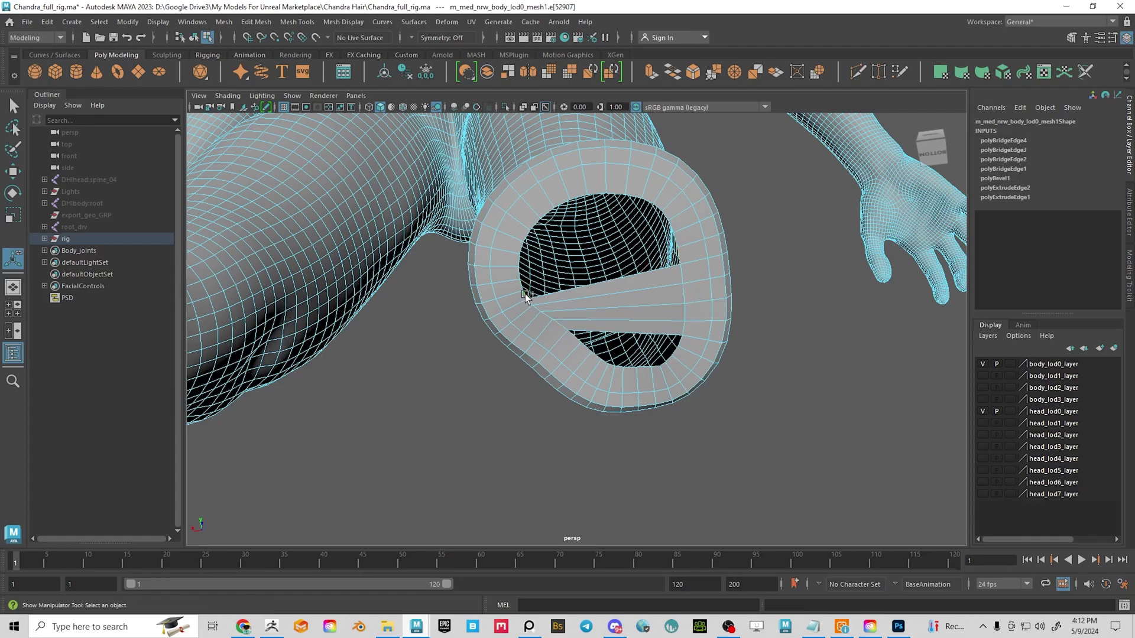
{"action": "left_click", "coordinate": [682, 254], "text": "shift"}
{"action": "key", "text": "g"}
{"action": "left_click", "coordinate": [674, 241]}
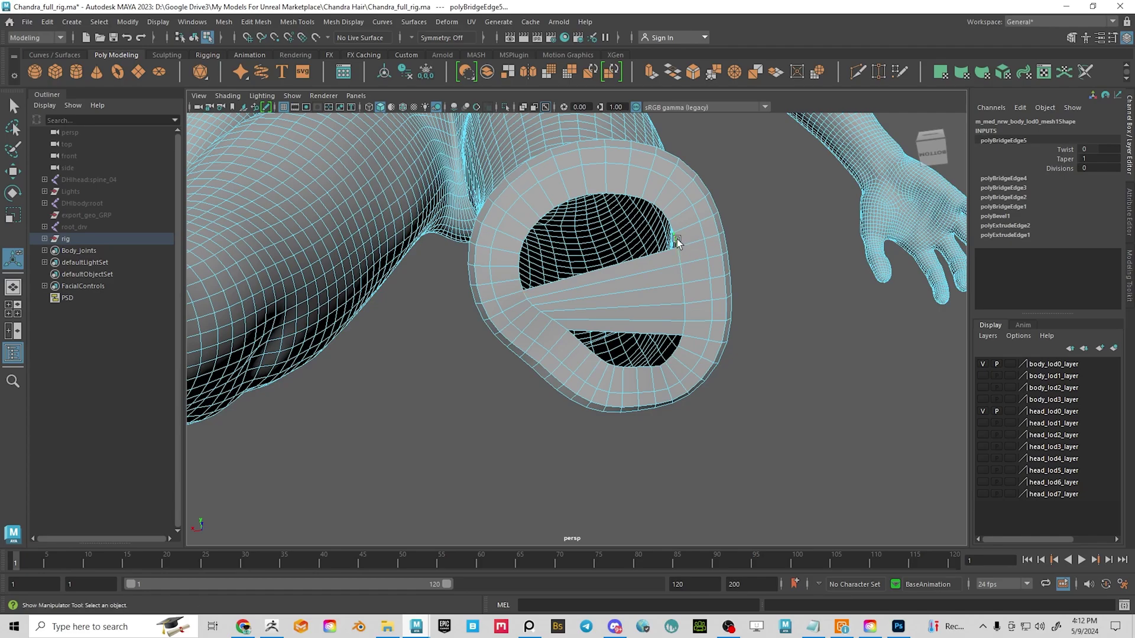
{"action": "left_click", "coordinate": [674, 239], "text": "shift"}
{"action": "key", "text": "g"}
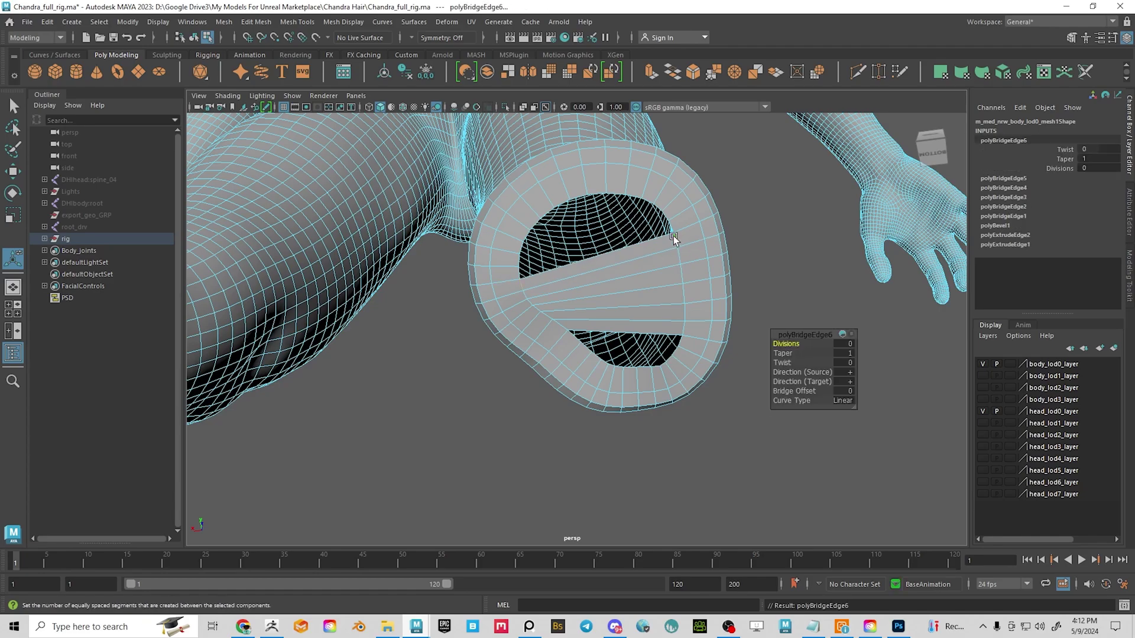
{"action": "left_click", "coordinate": [674, 231]}
{"action": "left_click", "coordinate": [520, 273], "text": "shift"}
{"action": "key", "text": "g"}
Bridge another three opposite edge pairs along the upper side, leaving only a narrow crescent gap at the opening's upper end
{"action": "left_click", "coordinate": [529, 261]}
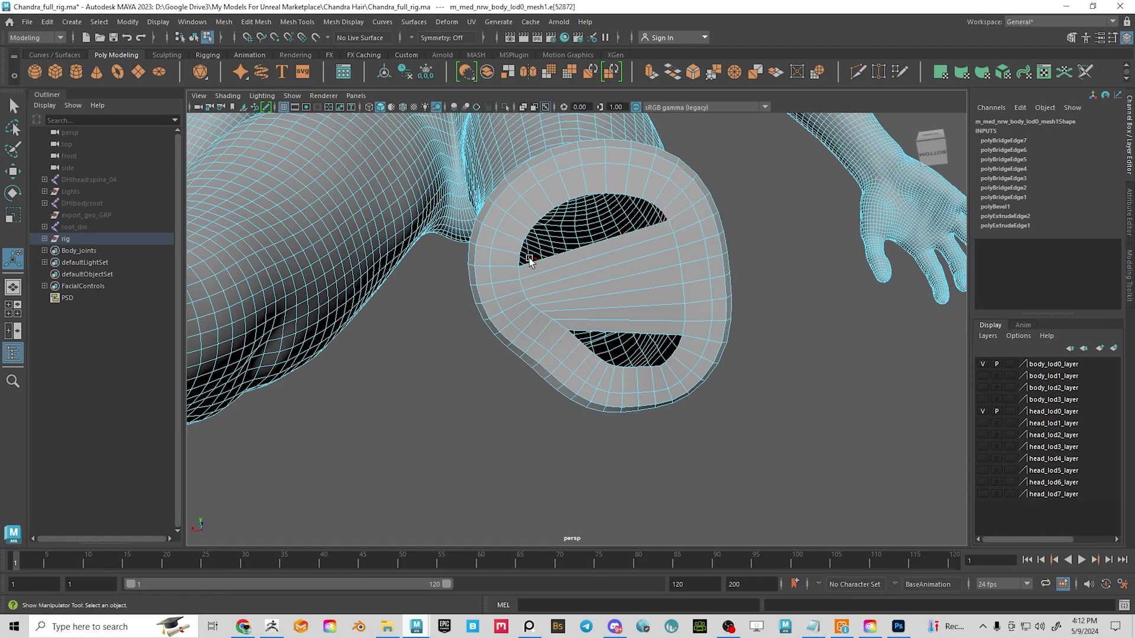
{"action": "left_click", "coordinate": [657, 235], "text": "shift"}
{"action": "key", "text": "g"}
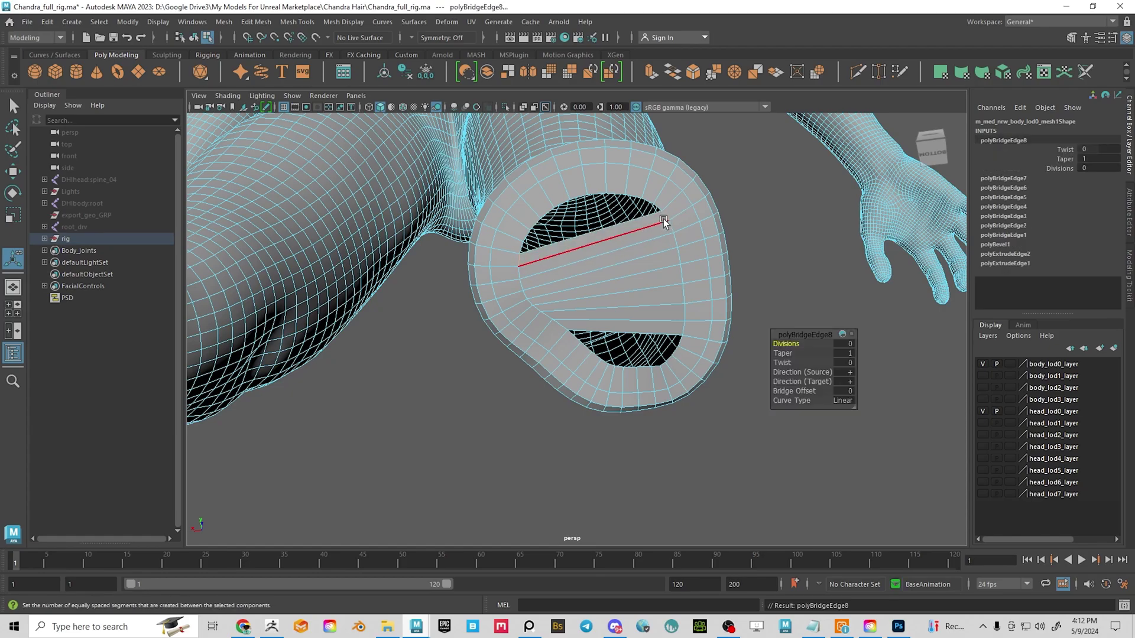
{"action": "left_click", "coordinate": [657, 209]}
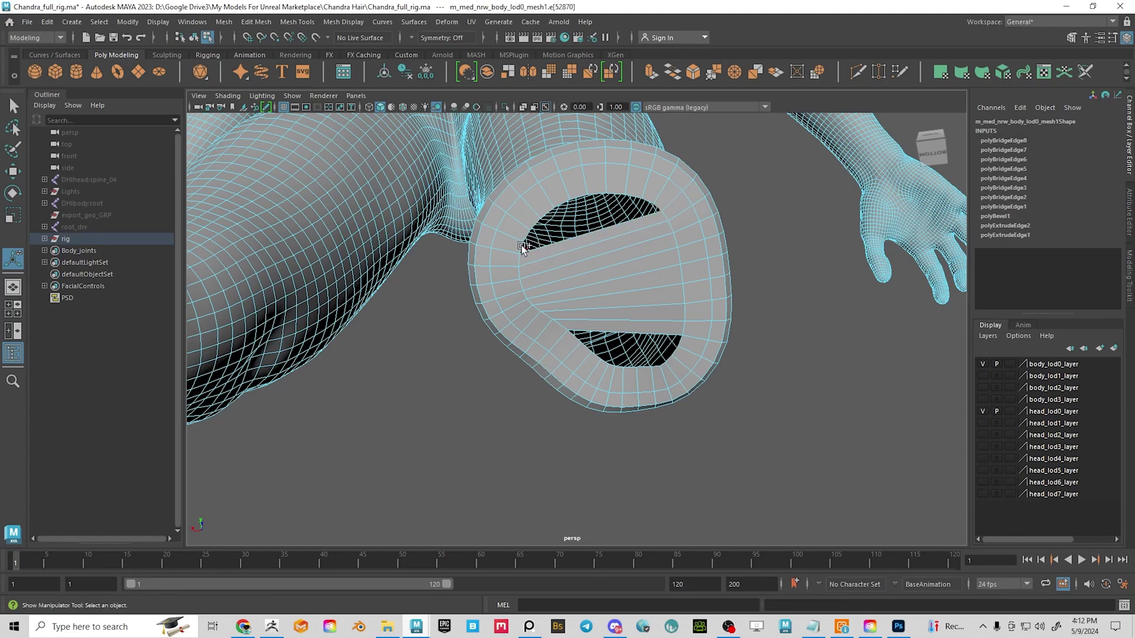
{"action": "left_click", "coordinate": [617, 225], "text": "shift"}
{"action": "key", "text": "g"}
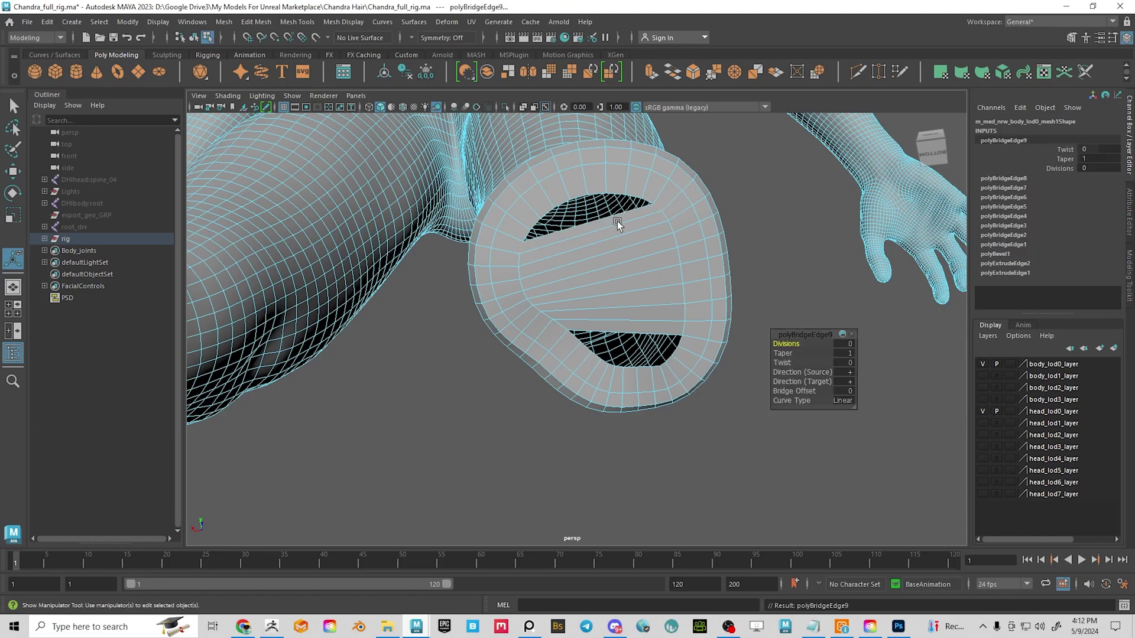
{"action": "left_click_drag", "start_coordinate": [672, 216], "coordinate": [679, 312], "text": "alt"}
{"action": "left_click_drag", "start_coordinate": [674, 359], "coordinate": [631, 283], "text": "alt"}
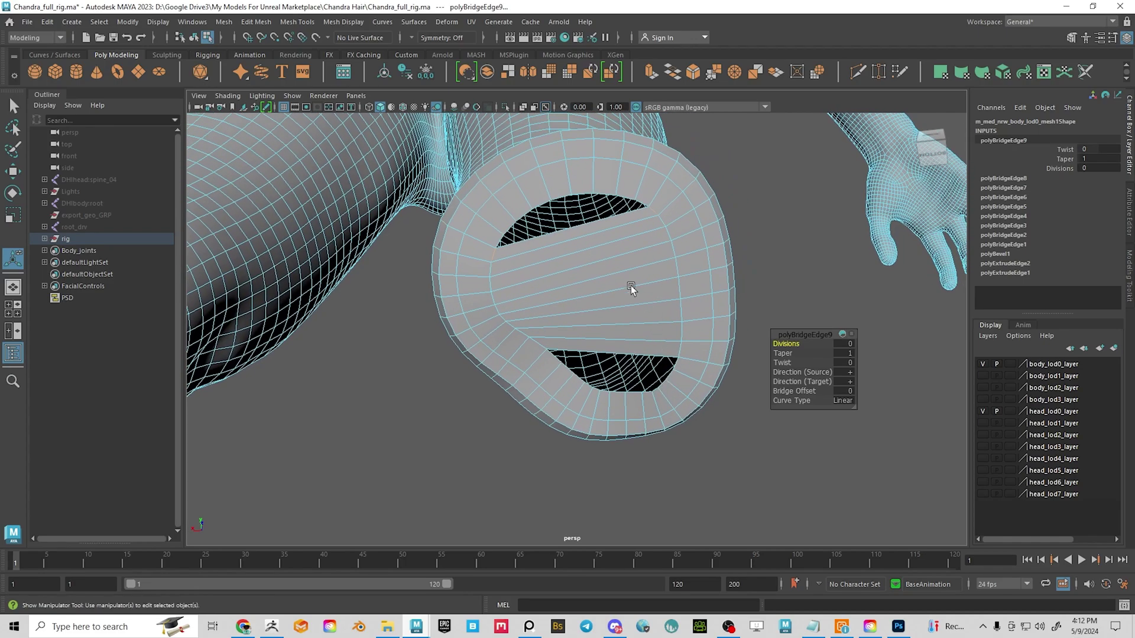
{"action": "left_click", "coordinate": [564, 231]}
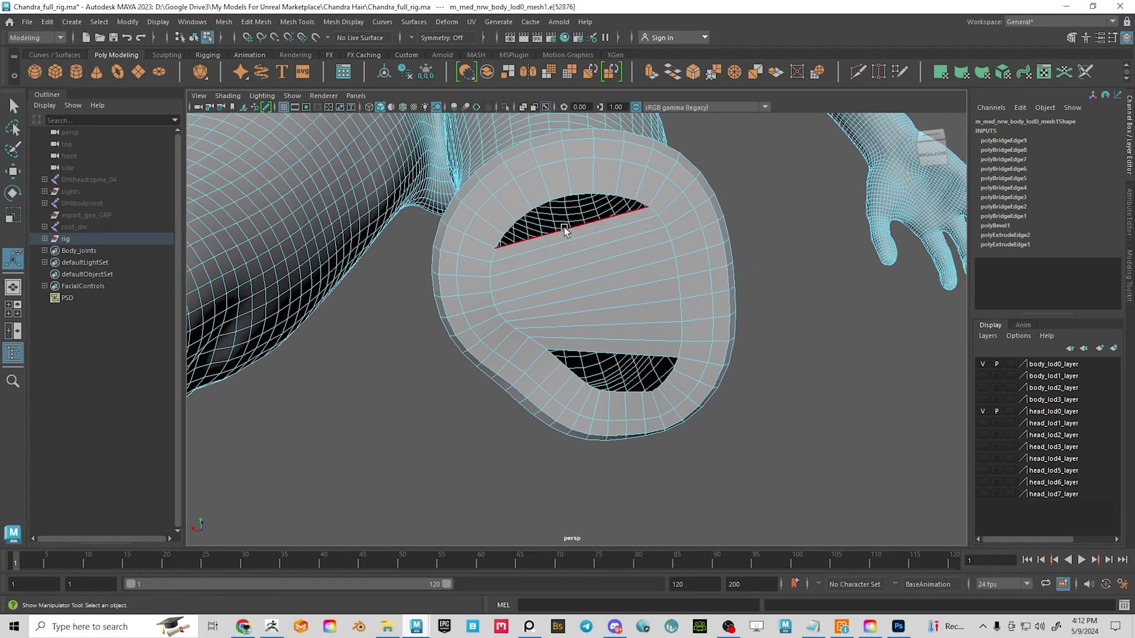
{"action": "left_click", "coordinate": [498, 240], "text": "shift"}
{"action": "key", "text": "g"}
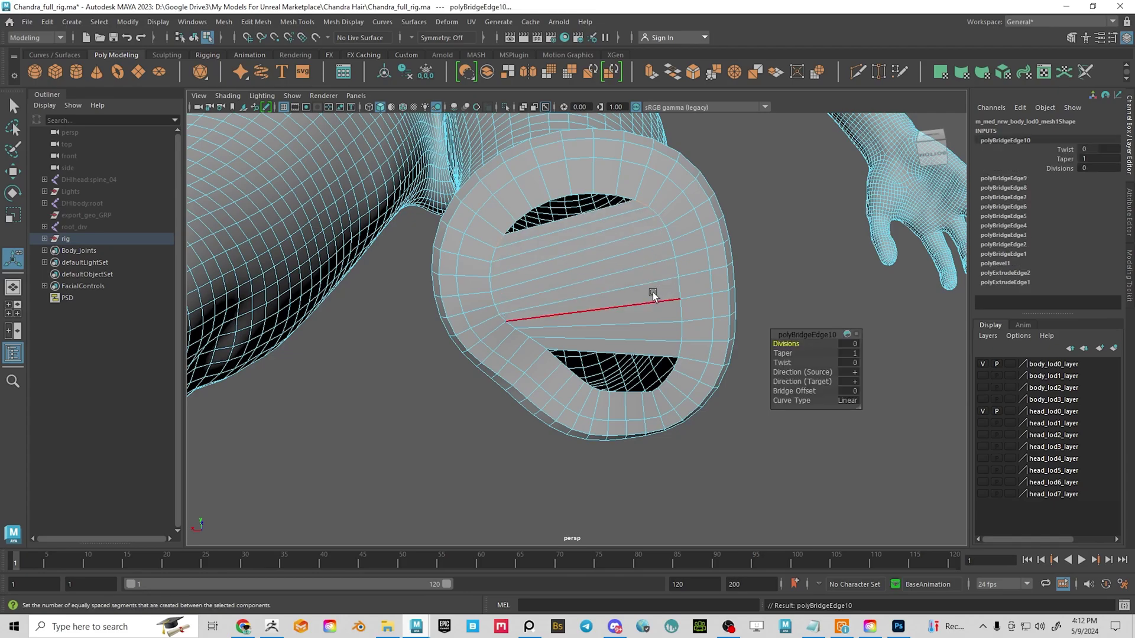
Bridge three opposite border edge pairs below the existing strips, leaving only a thin slit at the opening's lower end
{"action": "left_click", "coordinate": [548, 355]}
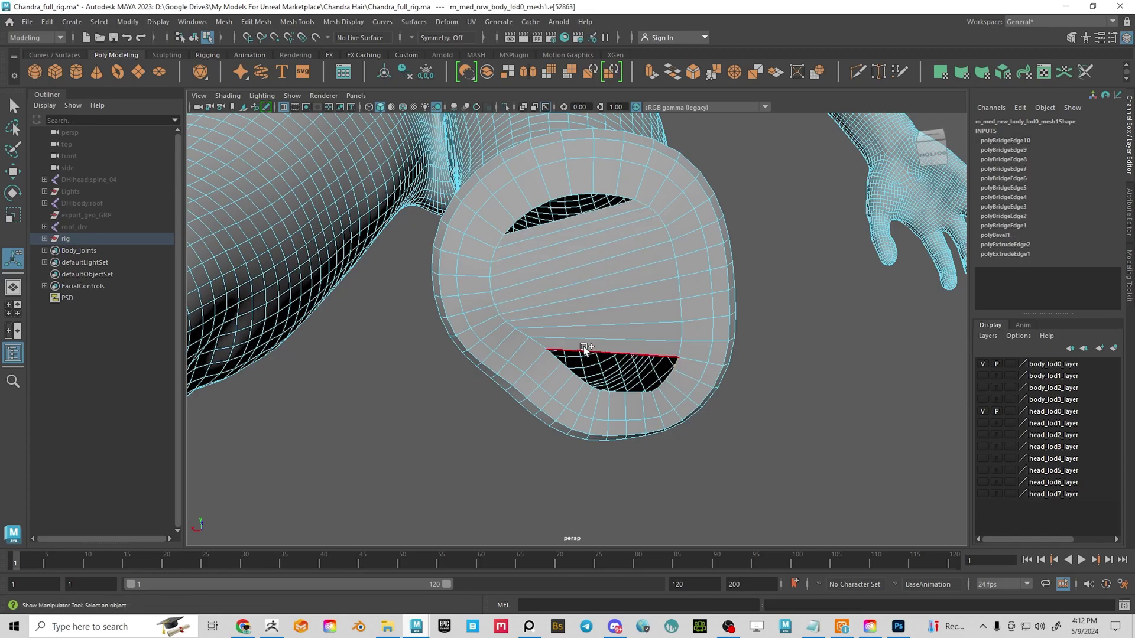
{"action": "left_click", "coordinate": [673, 365], "text": "shift"}
{"action": "key", "text": "g"}
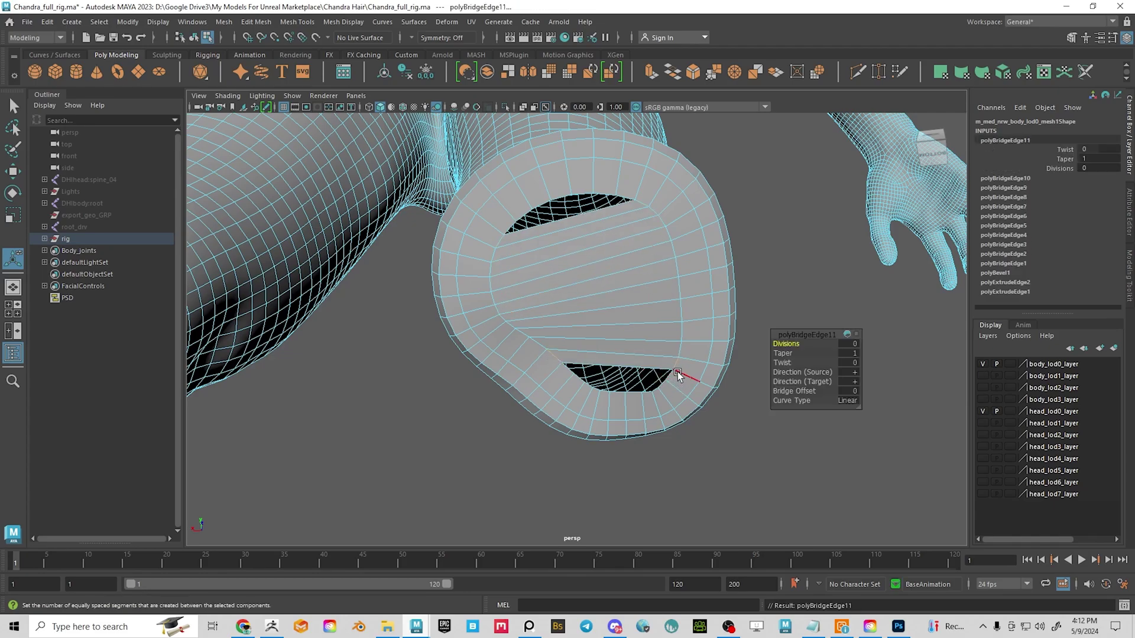
{"action": "left_click", "coordinate": [668, 376]}
{"action": "left_click", "coordinate": [570, 368], "text": "shift"}
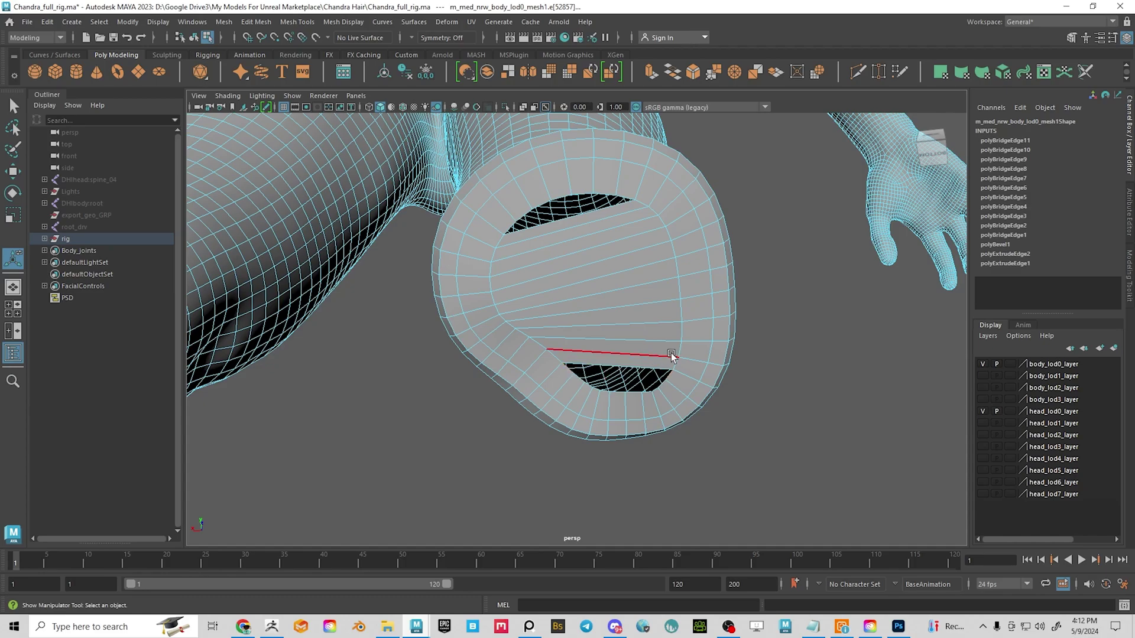
{"action": "key", "text": "g"}
{"action": "left_click_drag", "start_coordinate": [701, 377], "coordinate": [699, 375], "text": "alt"}
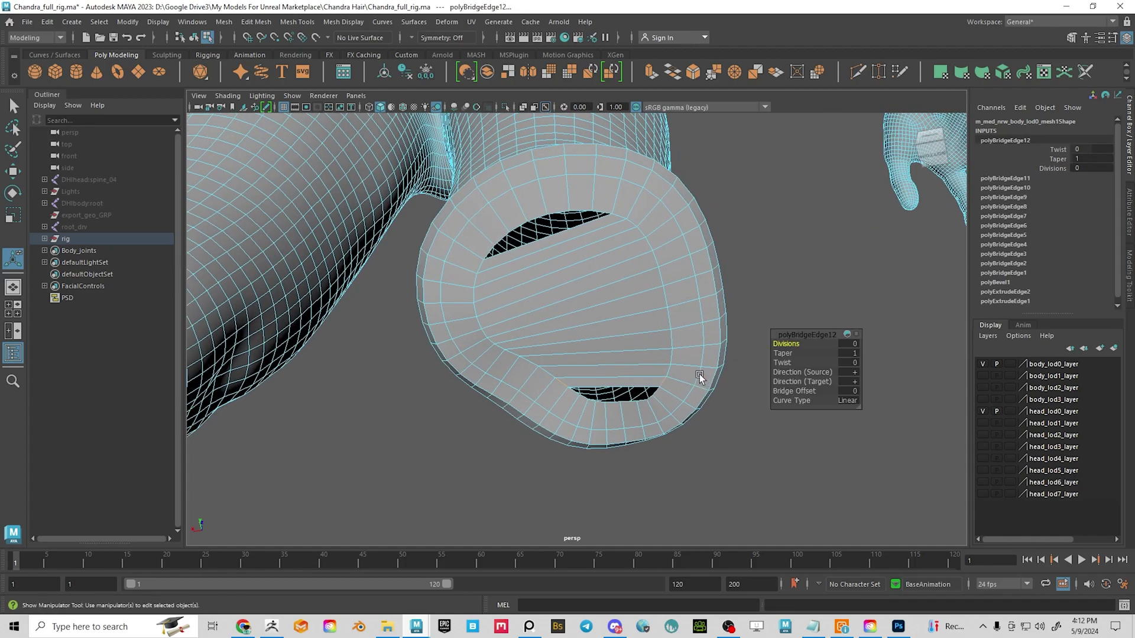
{"action": "left_click_drag", "start_coordinate": [665, 322], "coordinate": [670, 328], "text": "alt"}
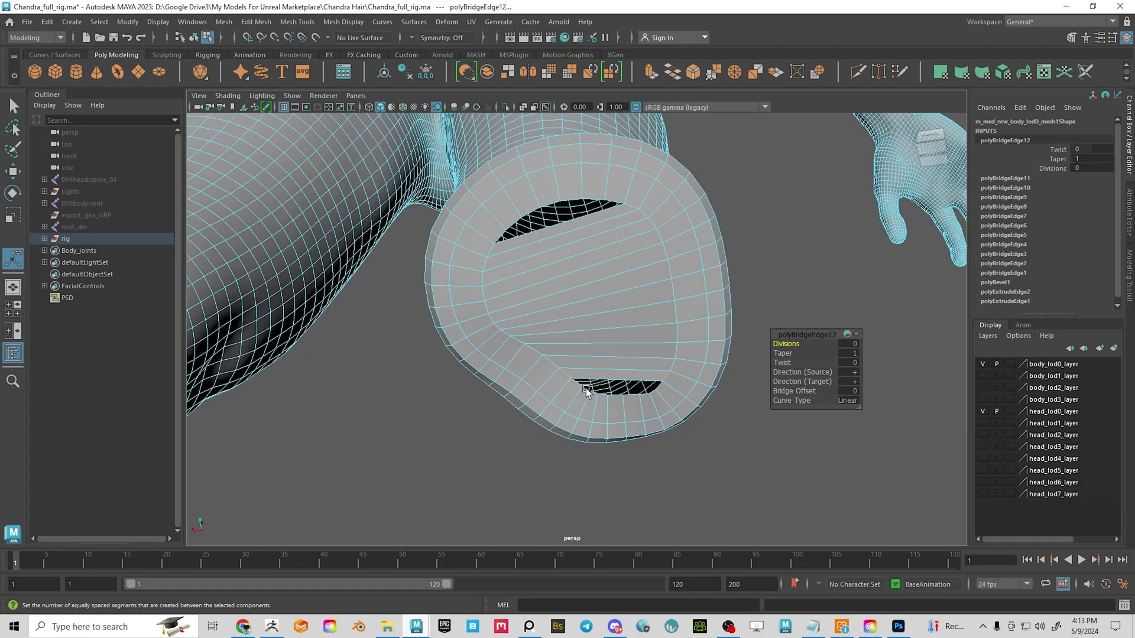
{"action": "left_click", "coordinate": [643, 387]}
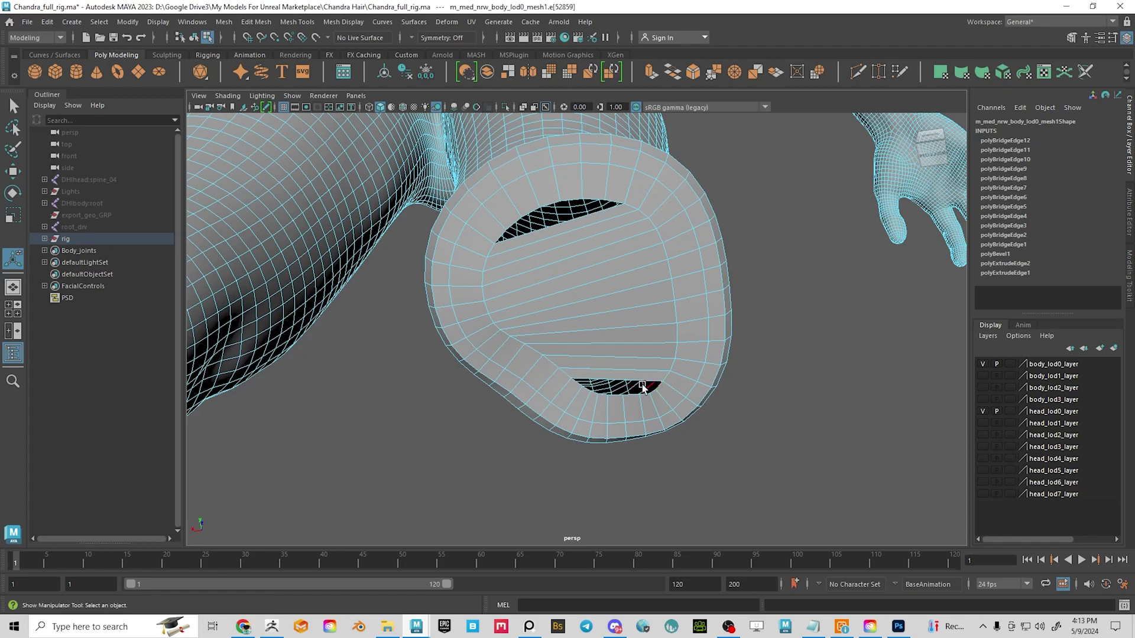
{"action": "left_click", "coordinate": [577, 382], "text": "shift"}
{"action": "key", "text": "g"}
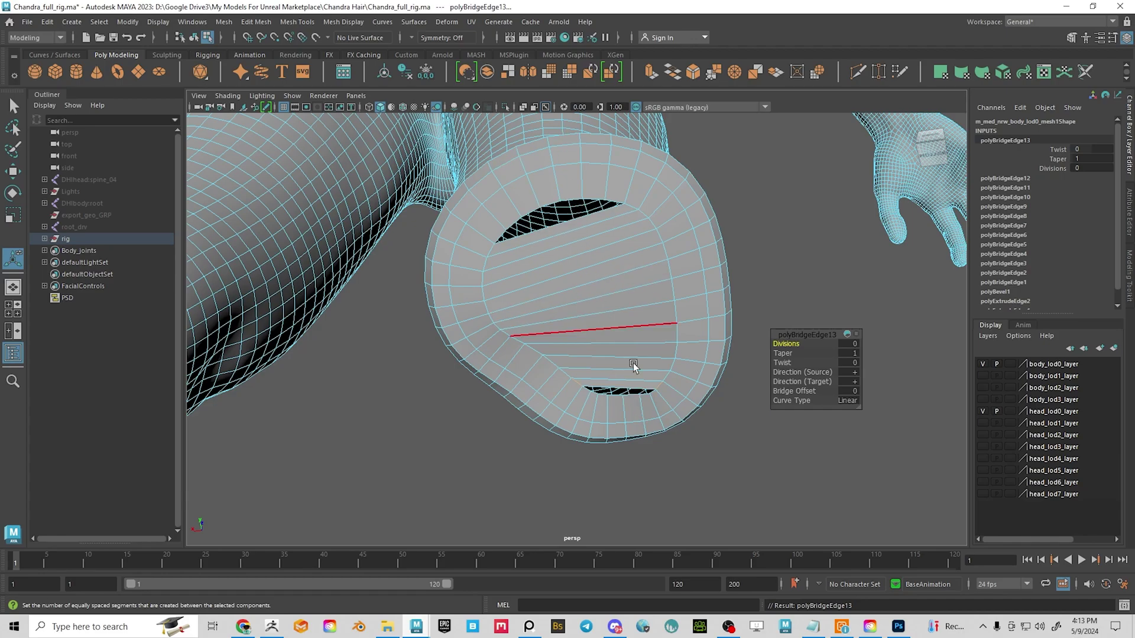
{"action": "left_click_drag", "start_coordinate": [674, 337], "coordinate": [680, 329], "text": "alt"}
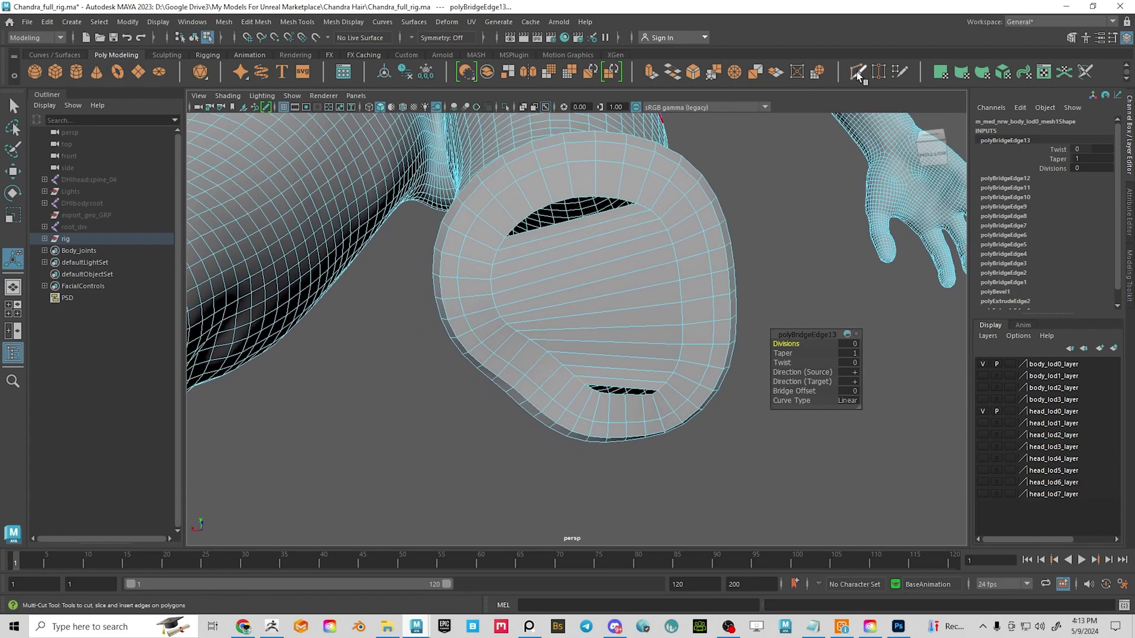
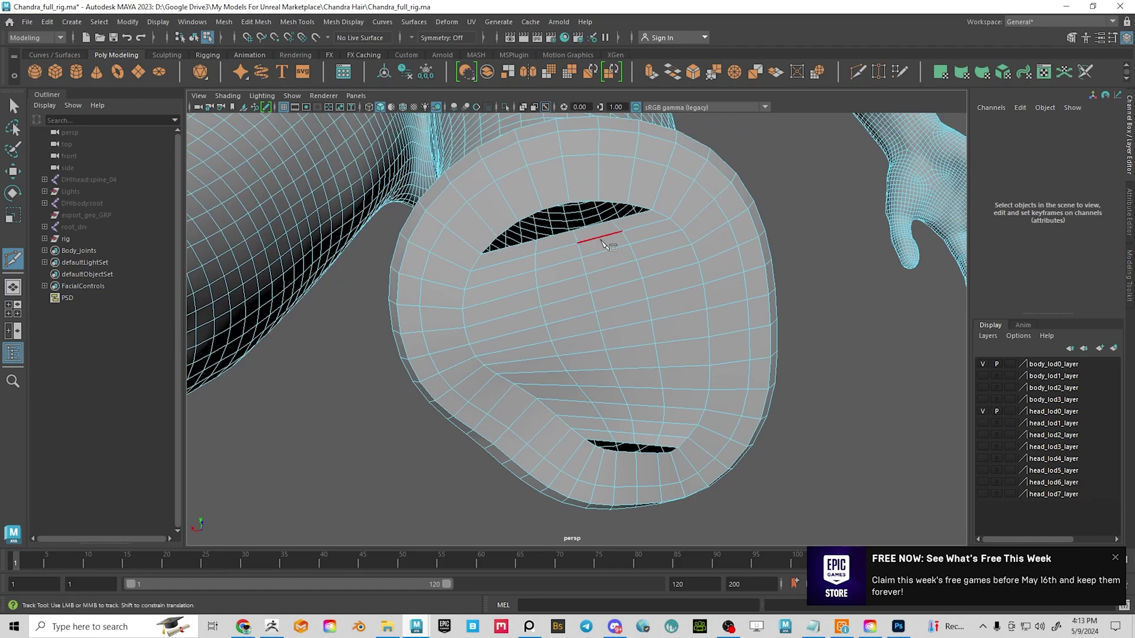
Bridge the cap's edges to the facing rim edges at both ends of the upper crescent gap
{"action": "key", "text": "q"}
{"action": "right_click", "coordinate": [622, 240]}
{"action": "left_click", "coordinate": [622, 209]}
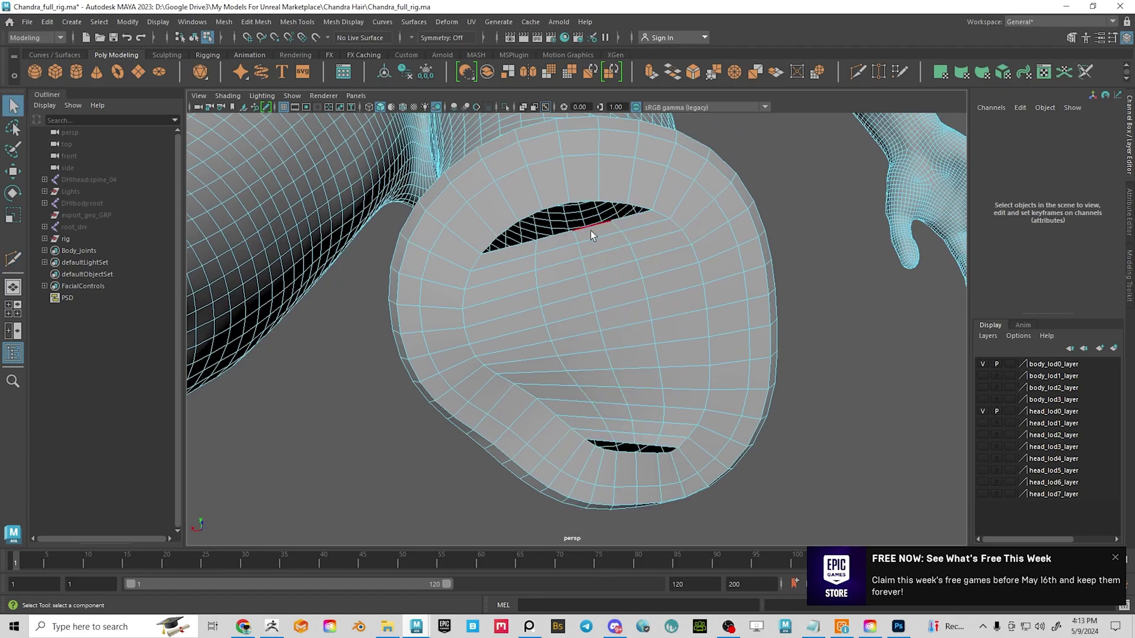
{"action": "left_click", "coordinate": [615, 205]}
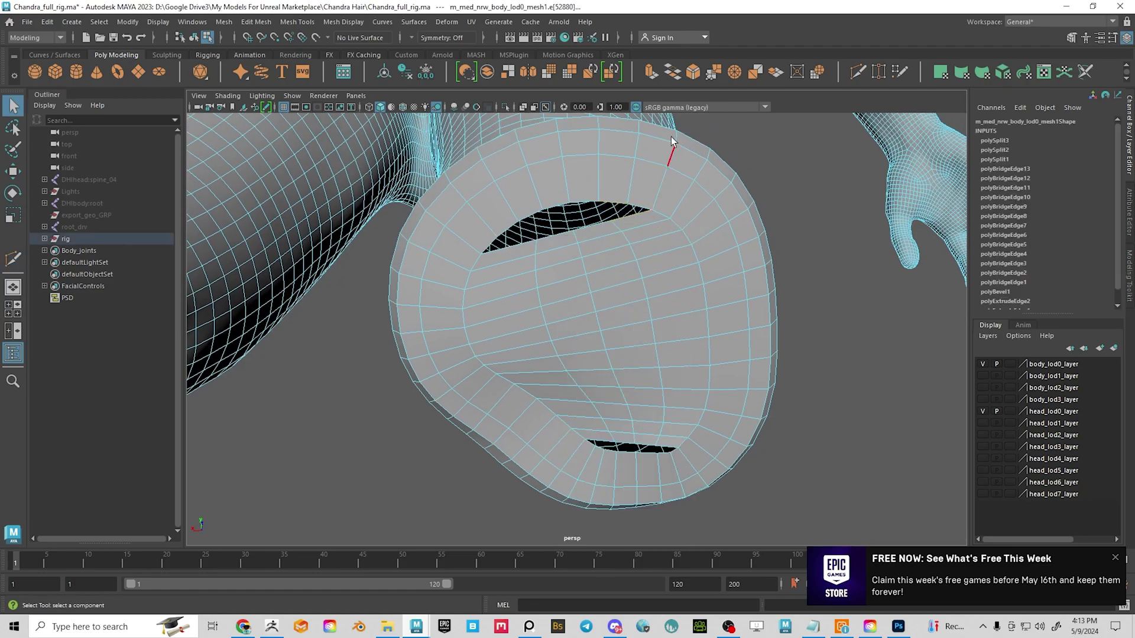
{"action": "left_click", "coordinate": [672, 72]}
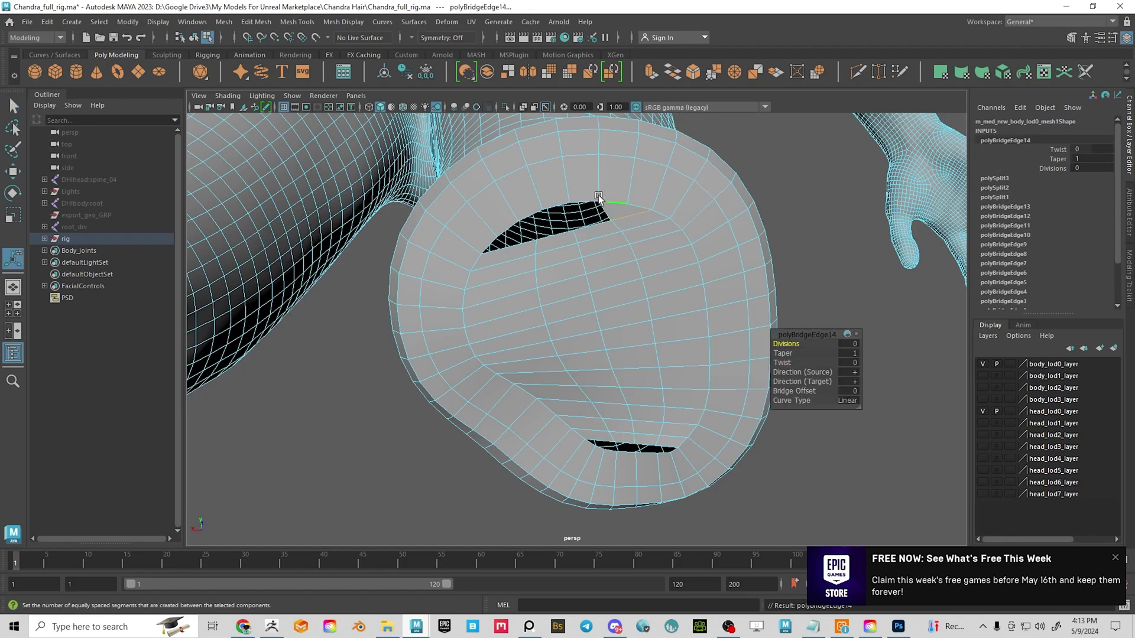
{"action": "left_click", "coordinate": [502, 253]}
{"action": "left_click", "coordinate": [506, 231], "text": "shift"}
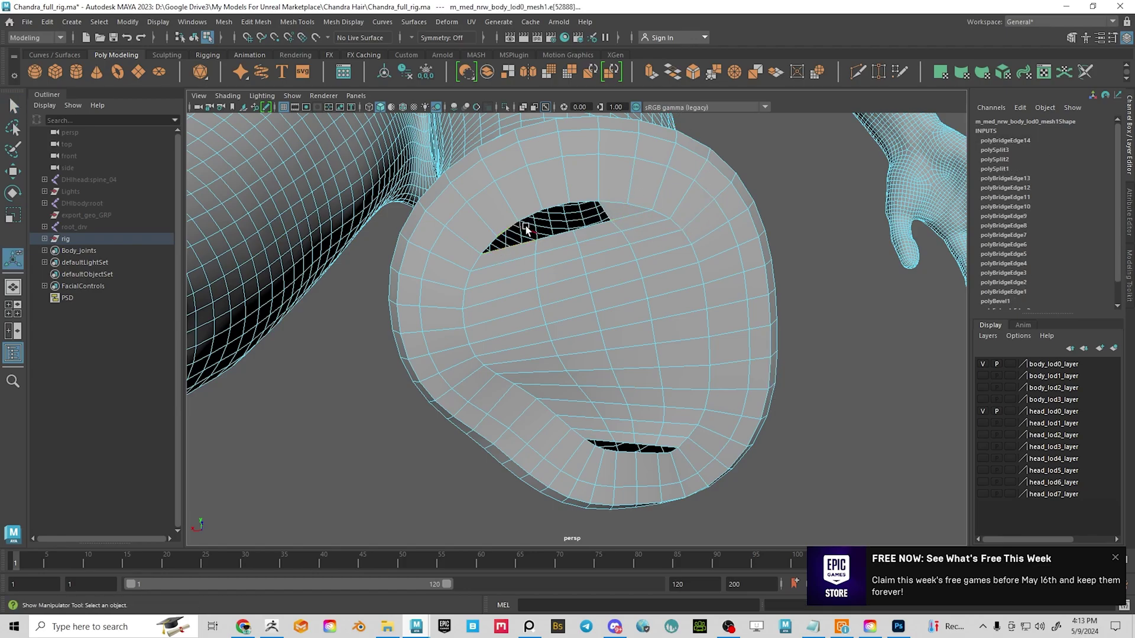
{"action": "key", "text": "g"}
{"action": "left_click", "coordinate": [555, 235]}
{"action": "left_click", "coordinate": [537, 215], "text": "shift"}
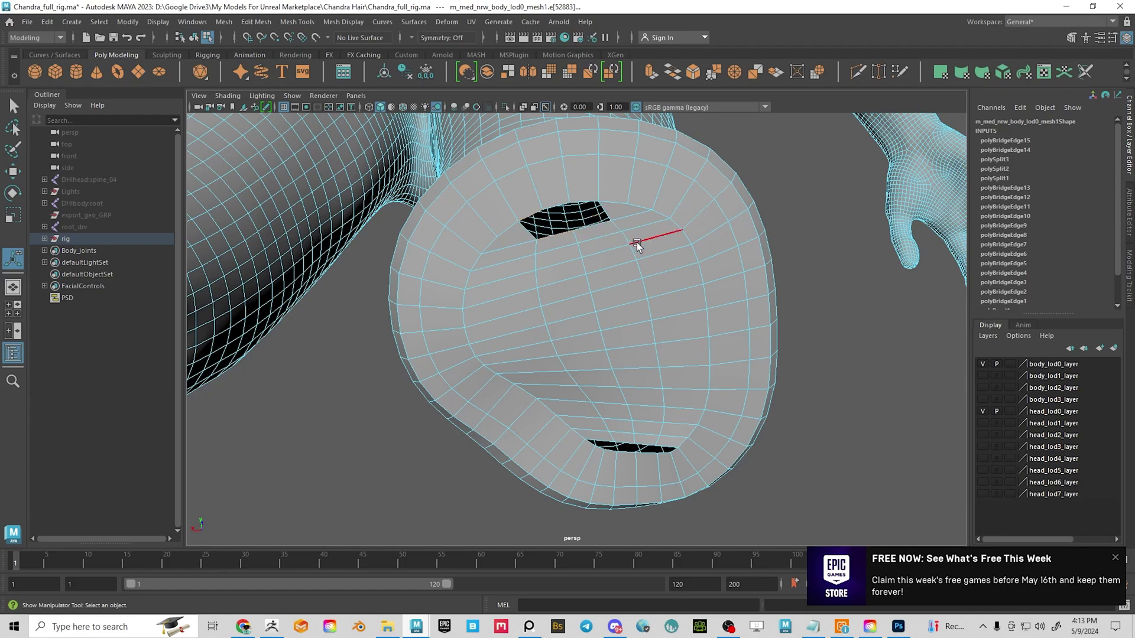
{"action": "middle_click_drag", "start_coordinate": [660, 369], "coordinate": [664, 322], "text": "alt"}
{"action": "key", "text": "ctrl+z"}
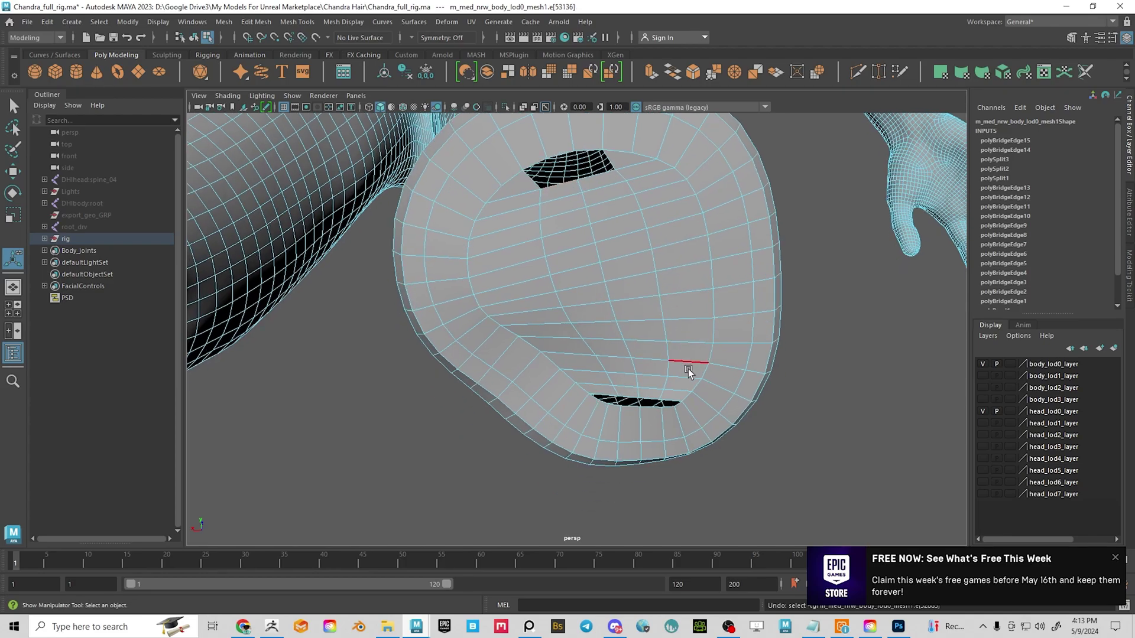
Bridge the facing edges at both ends of the lower slit, plus the adjoining inner pair, leaving a single quad-sized hole
{"action": "middle_click_drag", "start_coordinate": [680, 398], "coordinate": [680, 360], "text": "alt"}
{"action": "left_click", "coordinate": [669, 369]}
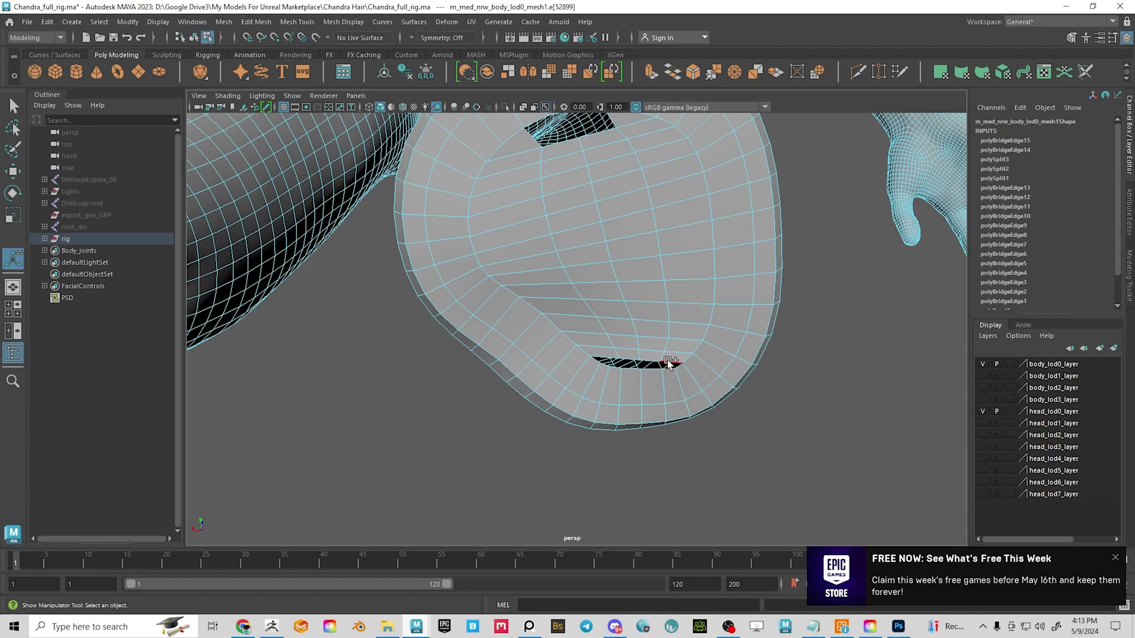
{"action": "key", "text": "g"}
{"action": "left_click", "coordinate": [610, 367]}
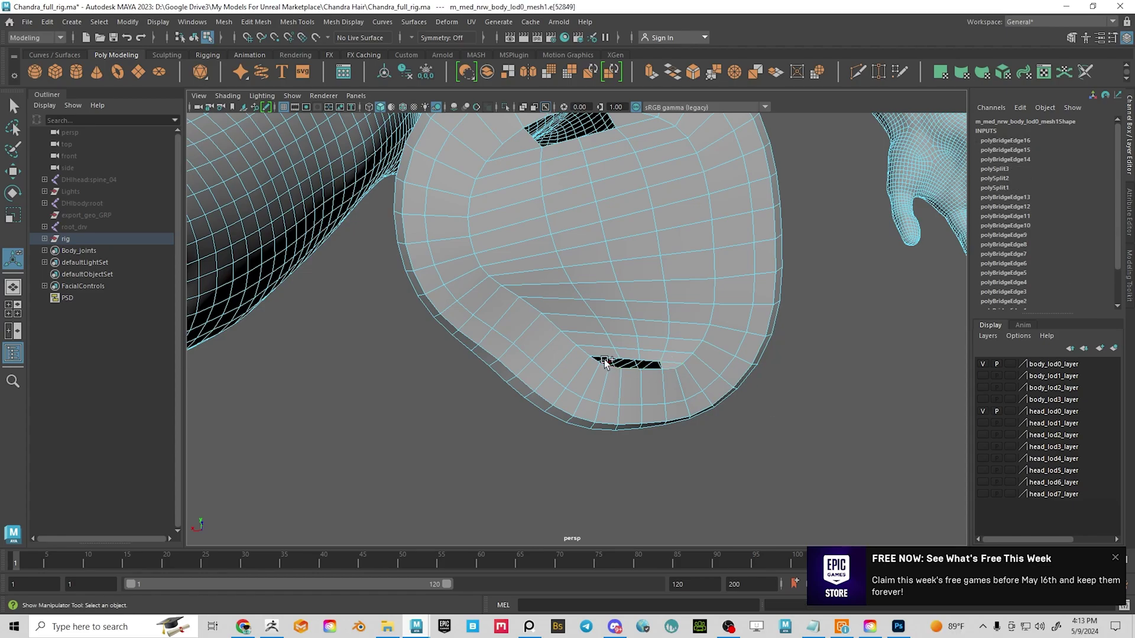
{"action": "key", "text": "g"}
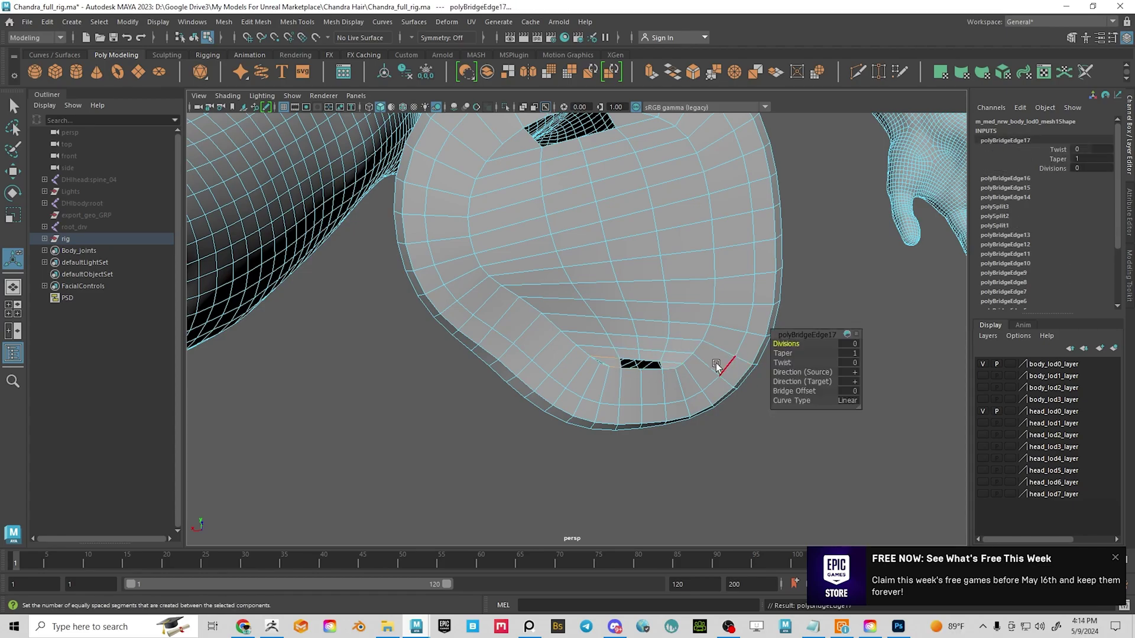
{"action": "left_click", "coordinate": [653, 367]}
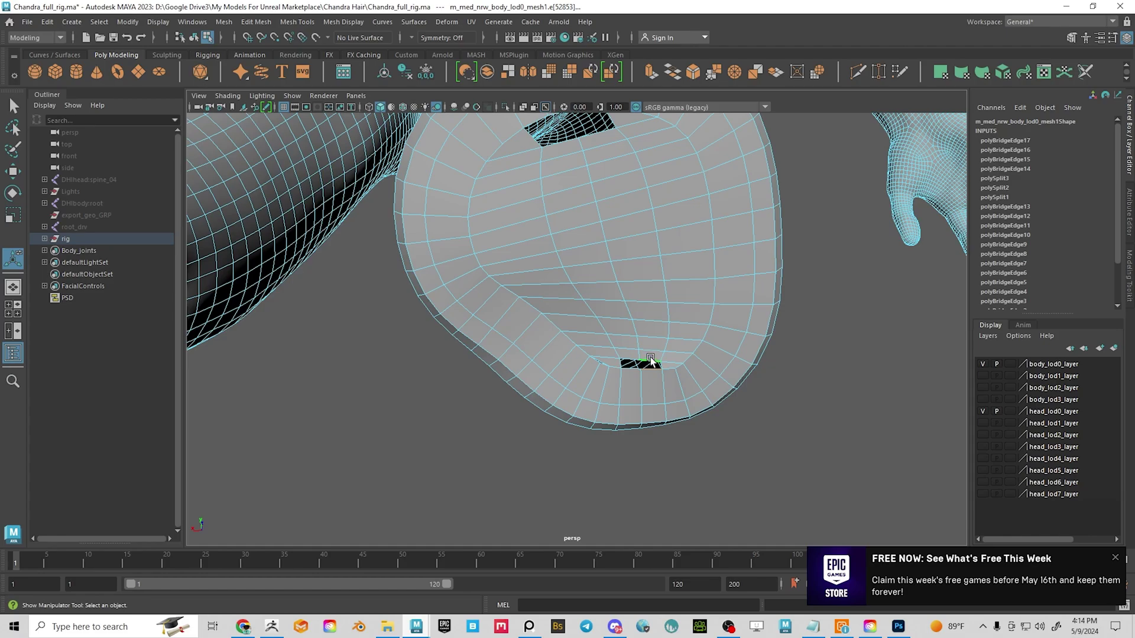
{"action": "key", "text": "g"}
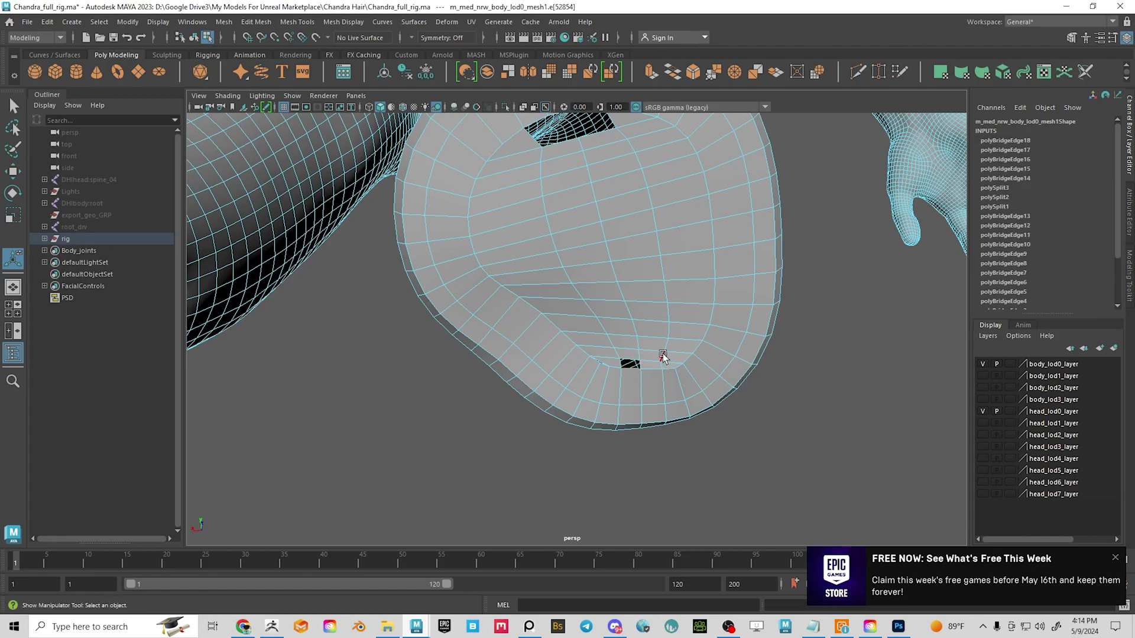
Undo the last bridges at the lower slit so its left end and middle are open again
{"action": "right_click_drag", "start_coordinate": [663, 357], "coordinate": [745, 441], "text": "alt"}
{"action": "middle_click_drag", "start_coordinate": [745, 442], "coordinate": [717, 388], "text": "alt"}
{"action": "key", "text": "ctrl+z"}
{"action": "key", "text": "ctrl+z"}
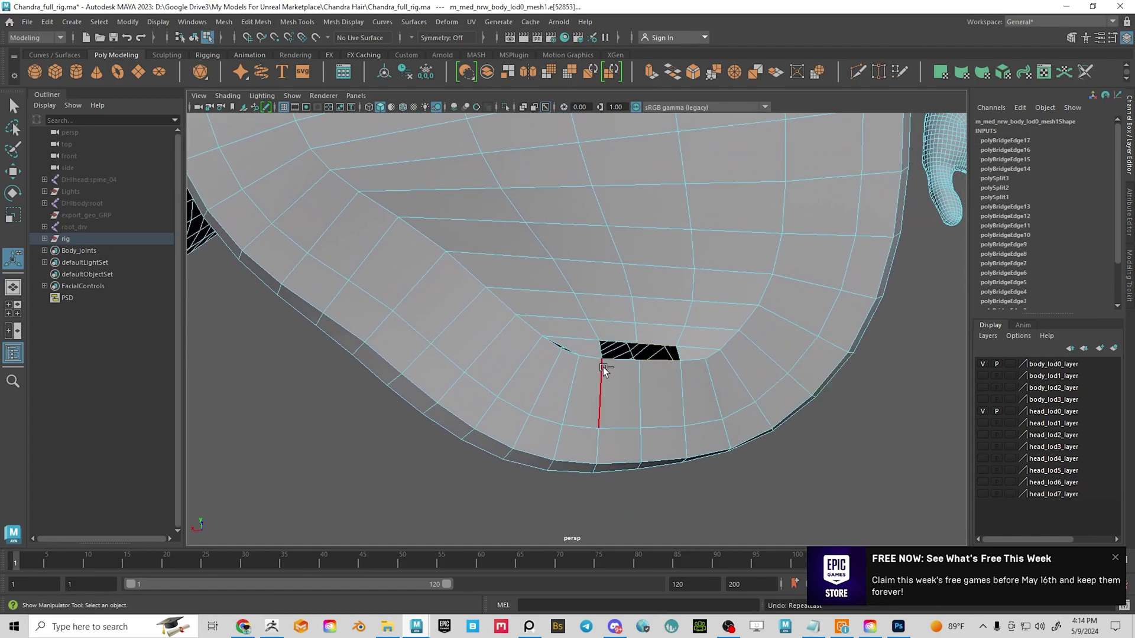
{"action": "key", "text": "ctrl+z"}
{"action": "key", "text": "ctrl+z"}
{"action": "key", "text": "ctrl+z"}
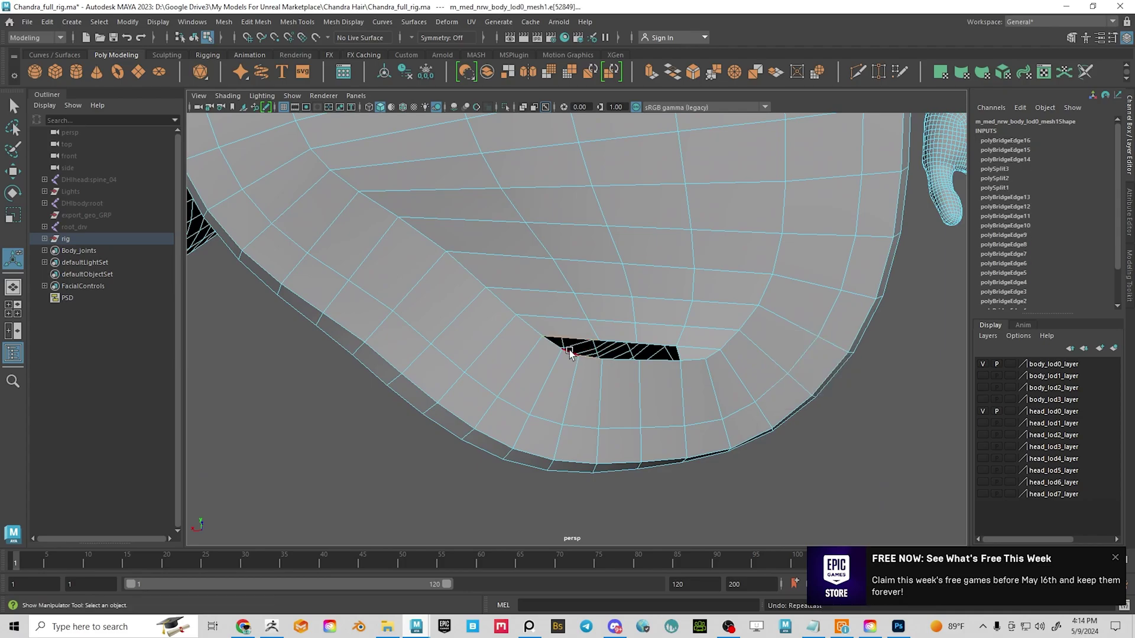
Bridge the facing edge pair at the left end of the reopened lower slit
{"action": "left_click", "coordinate": [570, 351]}
{"action": "left_click", "coordinate": [570, 338], "text": "shift"}
{"action": "key", "text": "g"}
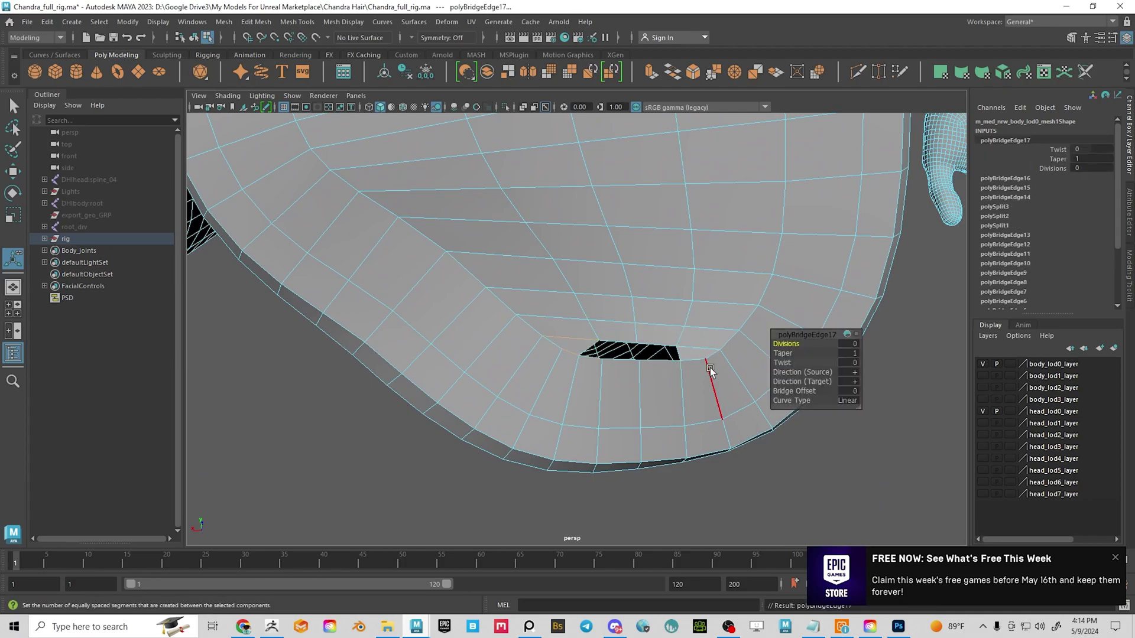
{"action": "left_click", "coordinate": [661, 345]}
{"action": "left_click", "coordinate": [659, 344], "text": "shift"}
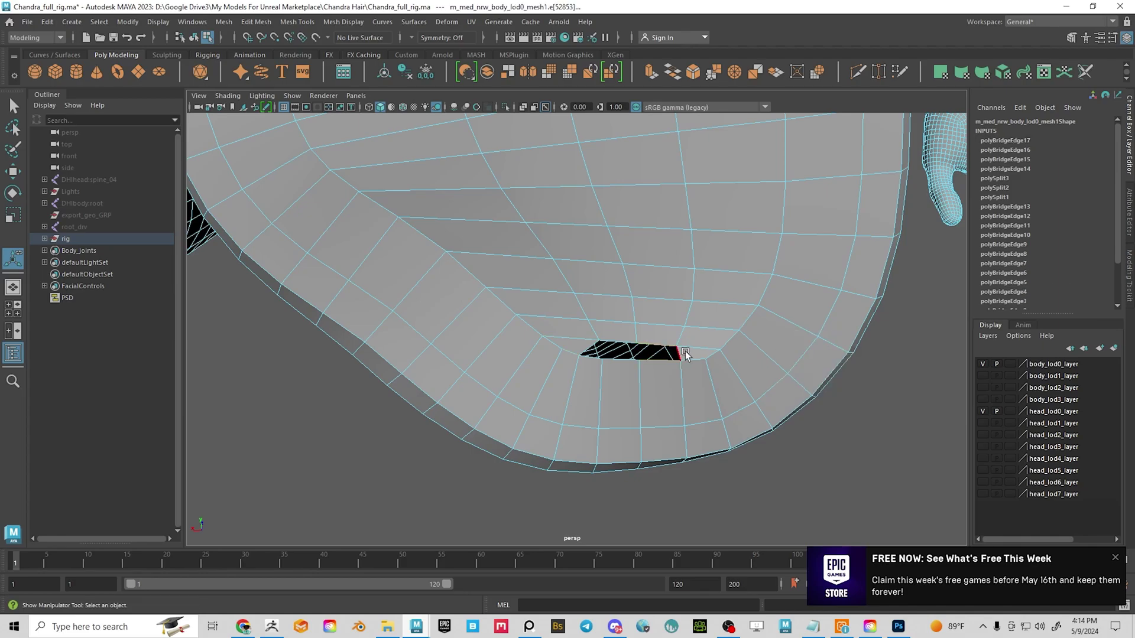
Bevel the lengthwise edge loop through the middle of the stump's cap with a fraction of 0.5
{"action": "left_click_drag", "start_coordinate": [661, 263], "coordinate": [638, 344], "text": "alt"}
{"action": "scroll", "coordinate": [639, 344], "scroll_direction": "down", "scroll_amount": 2}
{"action": "mouse_move", "coordinate": [605, 288]}
{"action": "right_mouse_down"}
{"action": "mouse_move", "coordinate": [603, 260]}
{"action": "mouse_move", "coordinate": [598, 269]}
{"action": "right_mouse_up"}
{"action": "double_click", "coordinate": [599, 271]}
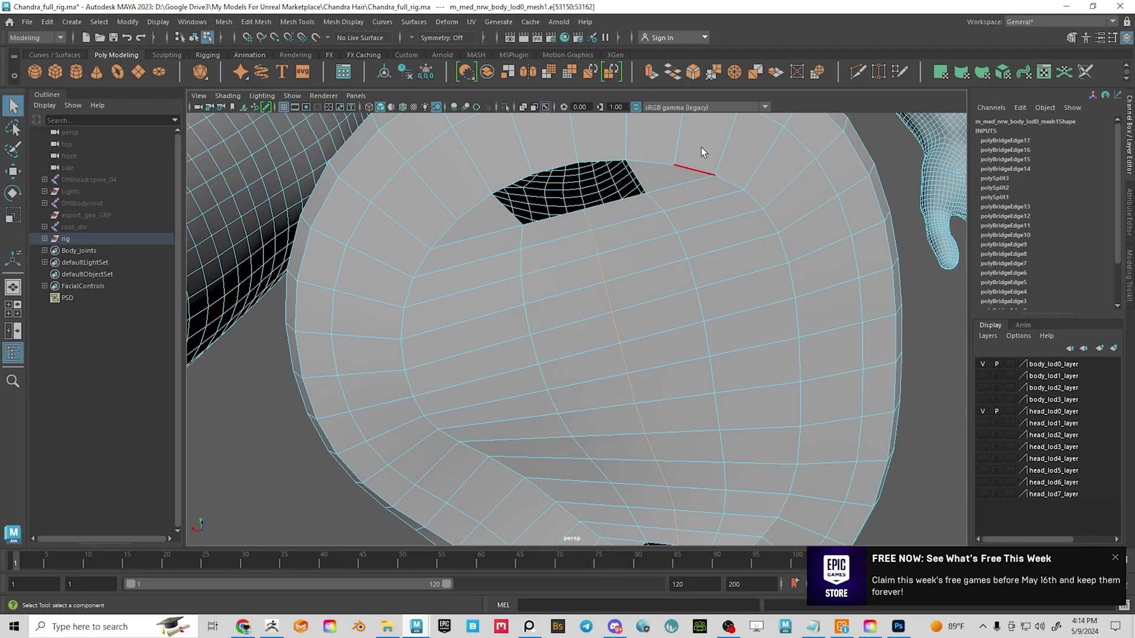
{"action": "left_click", "coordinate": [692, 75]}
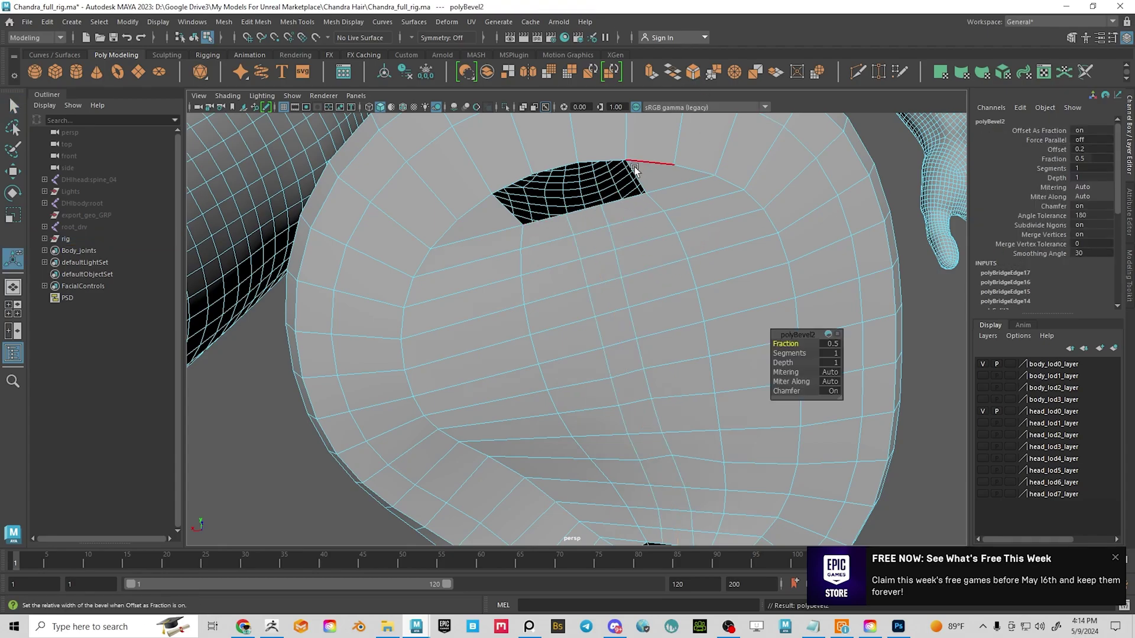
Bridge the three facing edge pairs of the upper gap one after another to close it with quads
{"action": "middle_click_drag", "start_coordinate": [631, 170], "coordinate": [610, 182], "text": "alt"}
{"action": "left_click", "coordinate": [597, 216]}
{"action": "left_click", "coordinate": [580, 173], "text": "shift"}
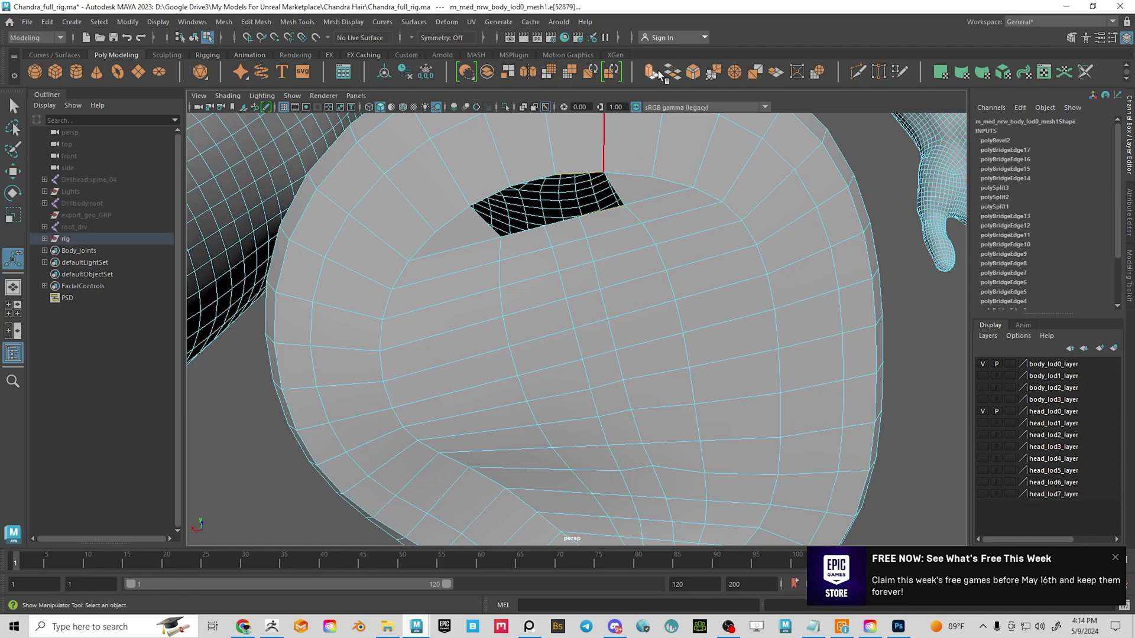
{"action": "left_click", "coordinate": [672, 72]}
{"action": "left_click", "coordinate": [559, 221]}
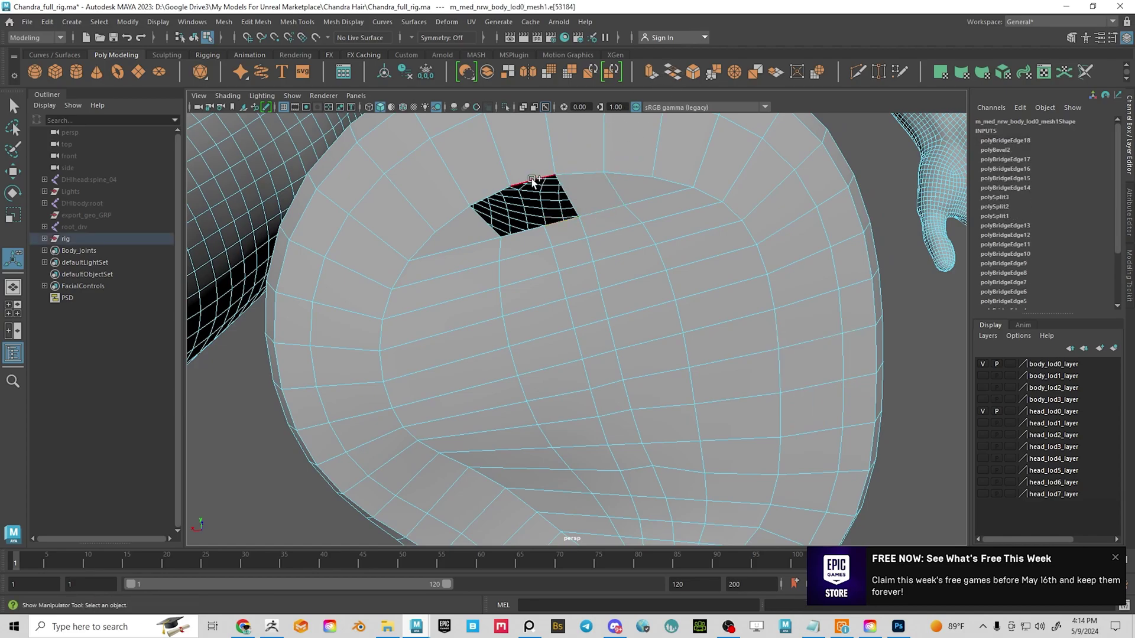
{"action": "left_click", "coordinate": [534, 181], "text": "shift"}
{"action": "key", "text": "g"}
{"action": "left_click", "coordinate": [526, 231]}
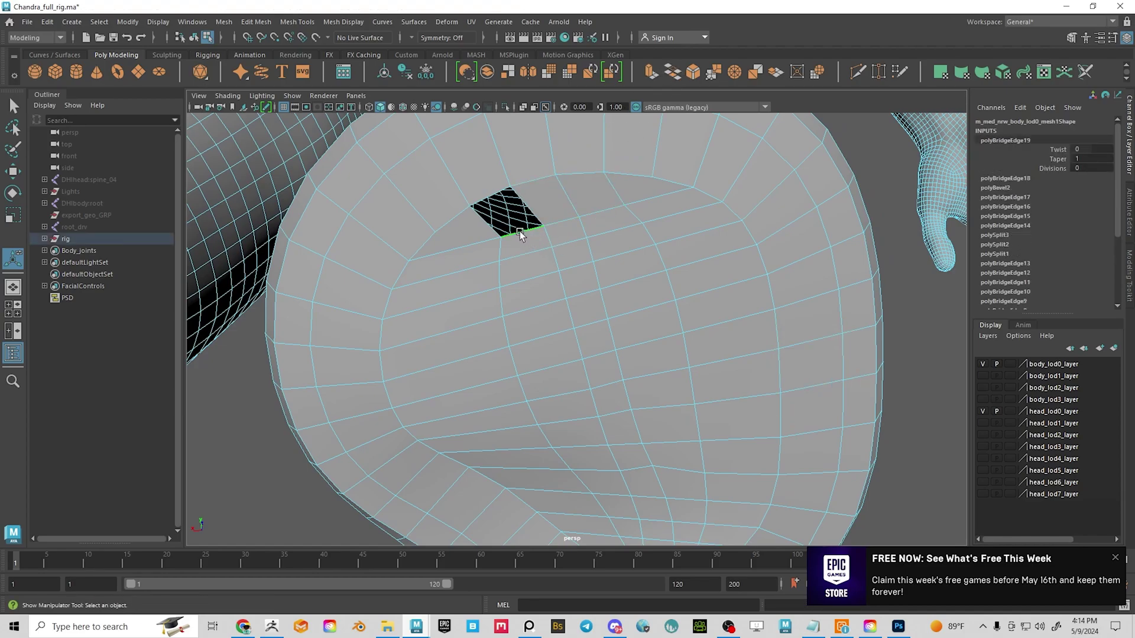
{"action": "left_click", "coordinate": [489, 193], "text": "shift"}
{"action": "key", "text": "g"}
Bridge the three remaining facing edge pairs of the lower slit to close the stump's cap completely
{"action": "middle_click_drag", "start_coordinate": [653, 348], "coordinate": [632, 266], "text": "alt"}
{"action": "left_click", "coordinate": [608, 315]}
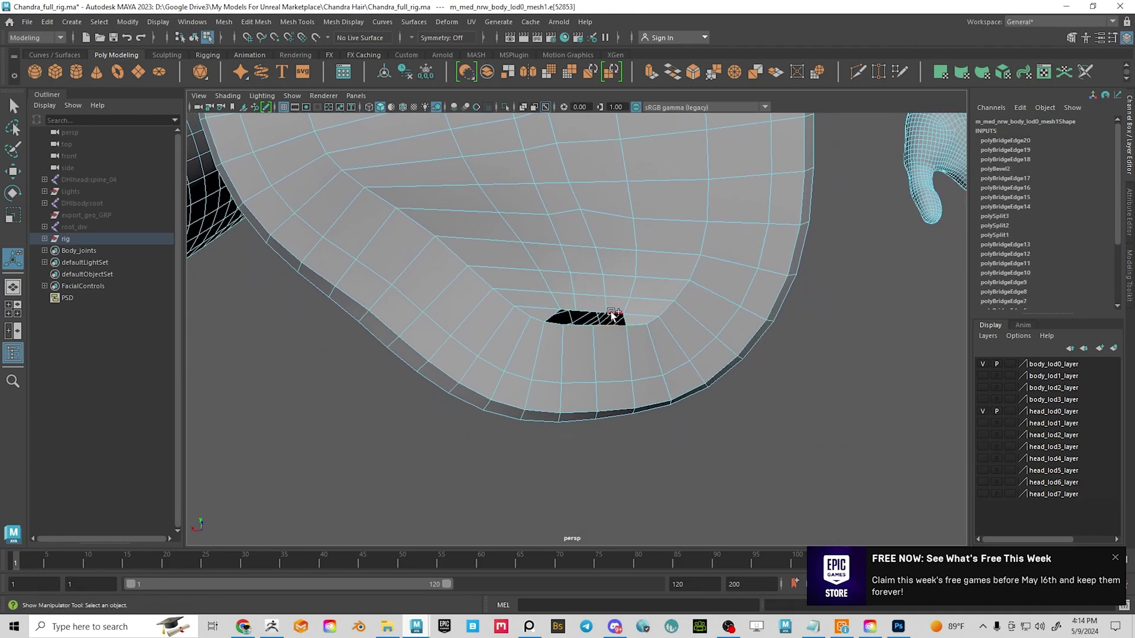
{"action": "left_click", "coordinate": [585, 323], "text": "shift"}
{"action": "key", "text": "g"}
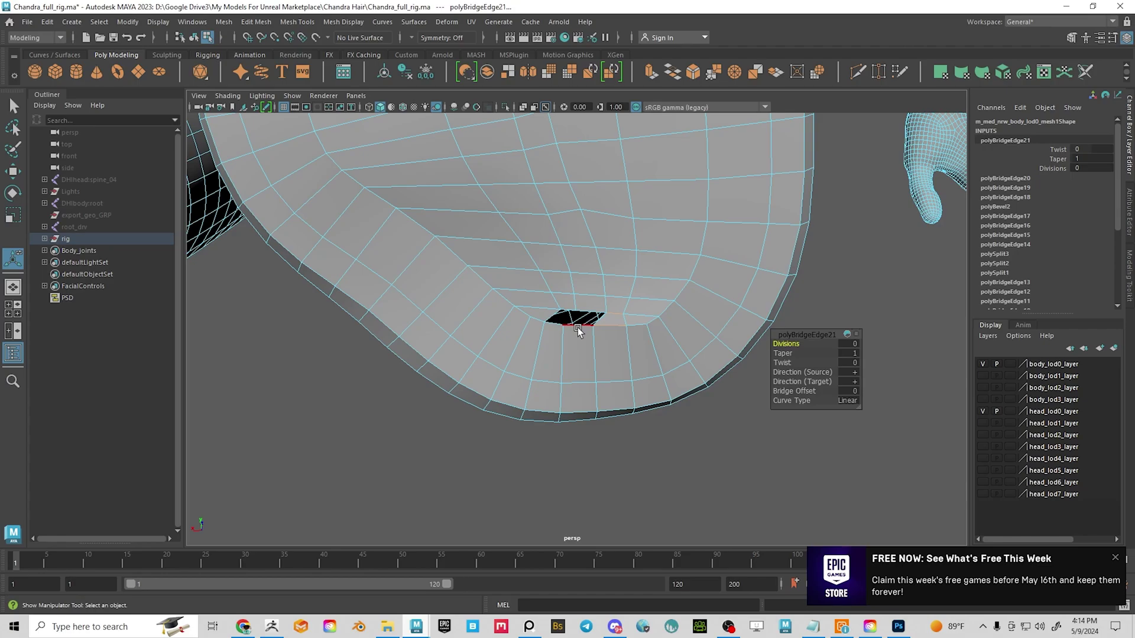
{"action": "left_click", "coordinate": [578, 328]}
{"action": "left_click", "coordinate": [592, 312], "text": "shift"}
{"action": "key", "text": "g"}
{"action": "left_click", "coordinate": [559, 322]}
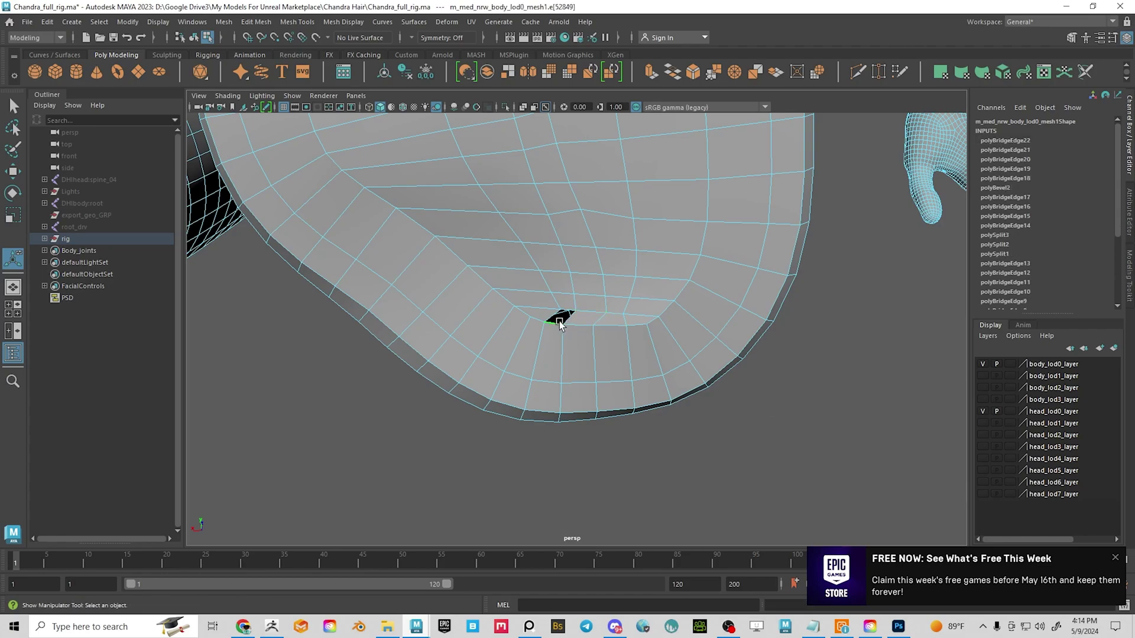
{"action": "left_click", "coordinate": [695, 293], "text": "shift"}
{"action": "key", "text": "g"}
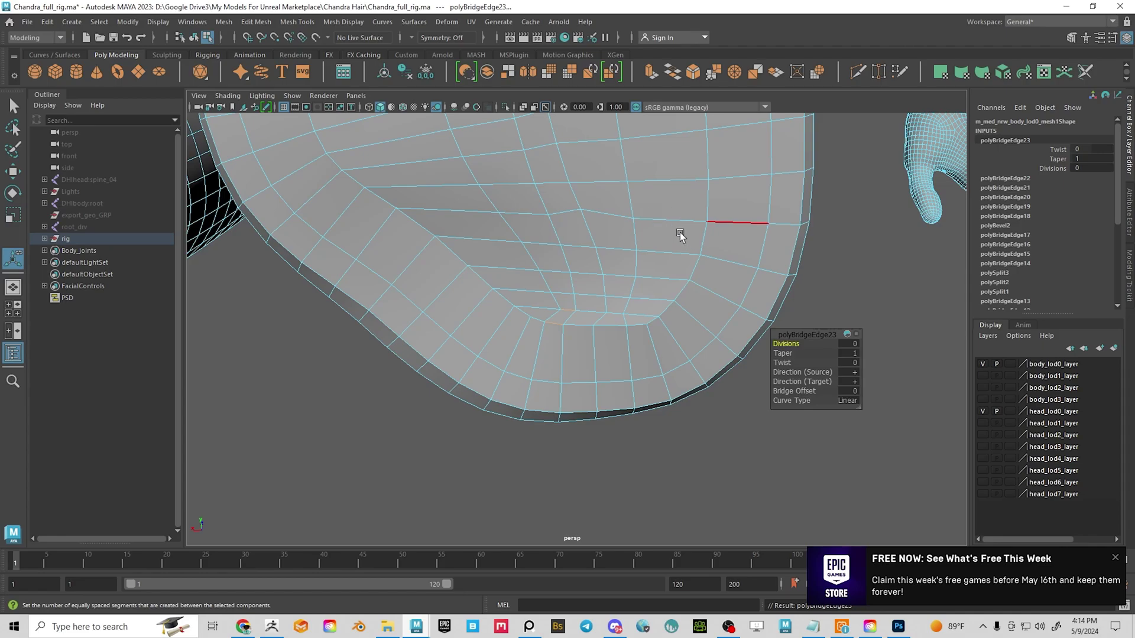
Return the body mesh to object mode and smooth the uneven cap and rim of the stump with the Sculpt tool
{"action": "scroll", "coordinate": [680, 232], "scroll_direction": "down", "scroll_amount": 5}
{"action": "right_click_drag", "start_coordinate": [578, 251], "coordinate": [633, 225]}
{"action": "left_click_drag", "start_coordinate": [743, 203], "coordinate": [638, 398], "text": "alt"}
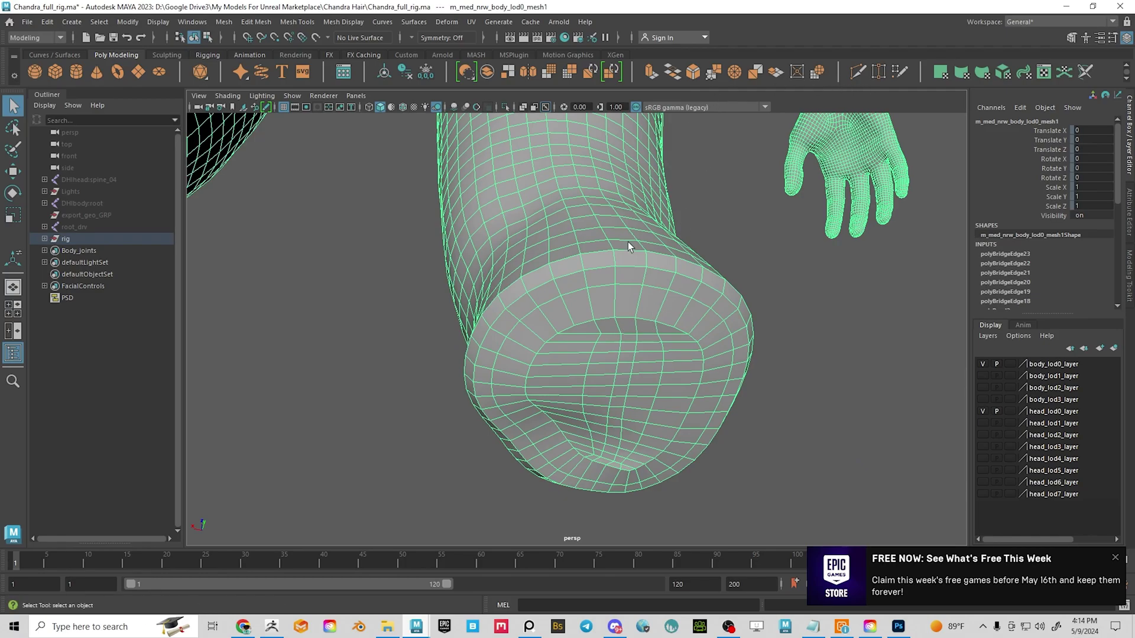
{"action": "left_click", "coordinate": [175, 55]}
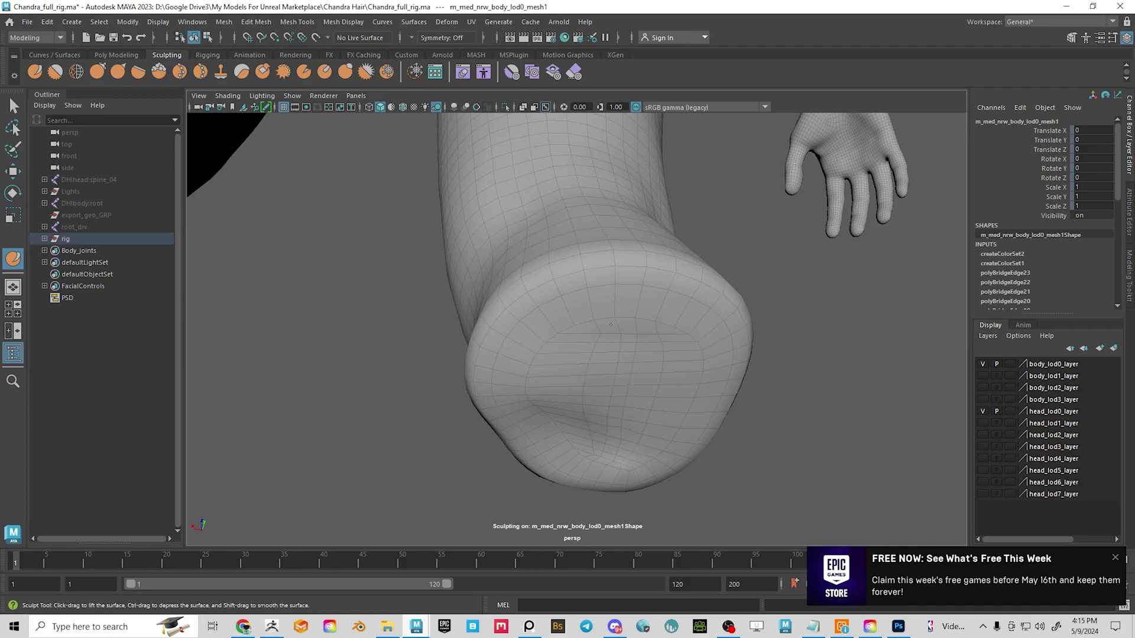
{"action": "mouse_move", "coordinate": [611, 324]}
{"action": "left_mouse_down"}
{"action": "mouse_move", "coordinate": [626, 347]}
{"action": "mouse_move", "coordinate": [353, 347]}
{"action": "mouse_move", "coordinate": [366, 347]}
{"action": "left_mouse_up"}
{"action": "mouse_move", "coordinate": [614, 347]}
{"action": "left_mouse_down"}
{"action": "mouse_move", "coordinate": [641, 348]}
{"action": "mouse_move", "coordinate": [606, 347]}
{"action": "left_mouse_up"}
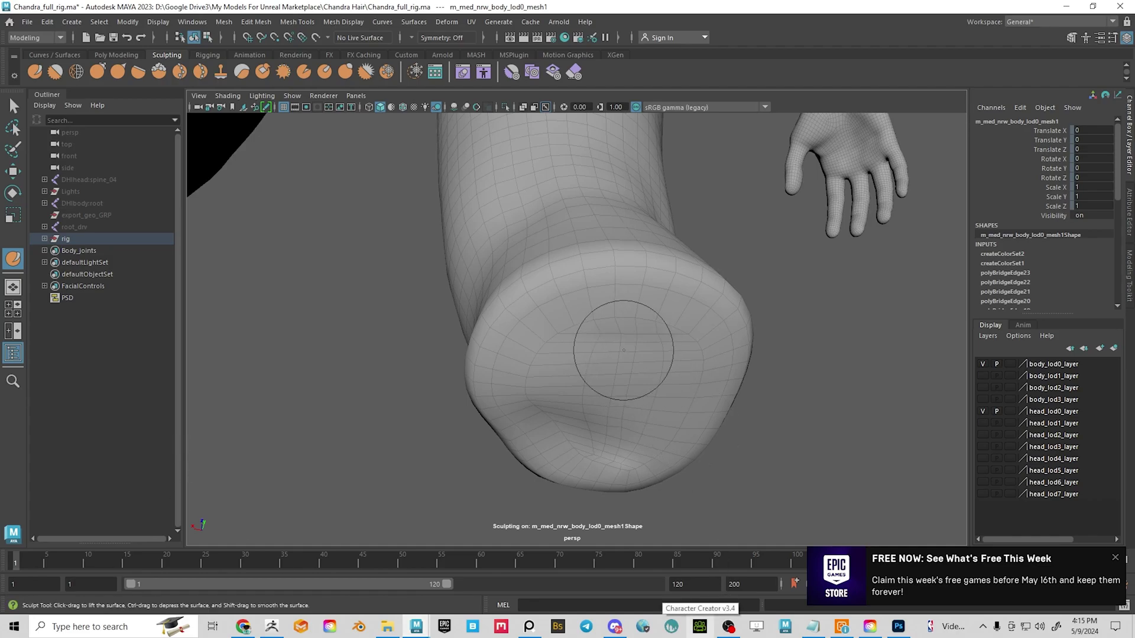
{"action": "left_click_drag", "start_coordinate": [624, 350], "coordinate": [630, 385], "text": "shift"}
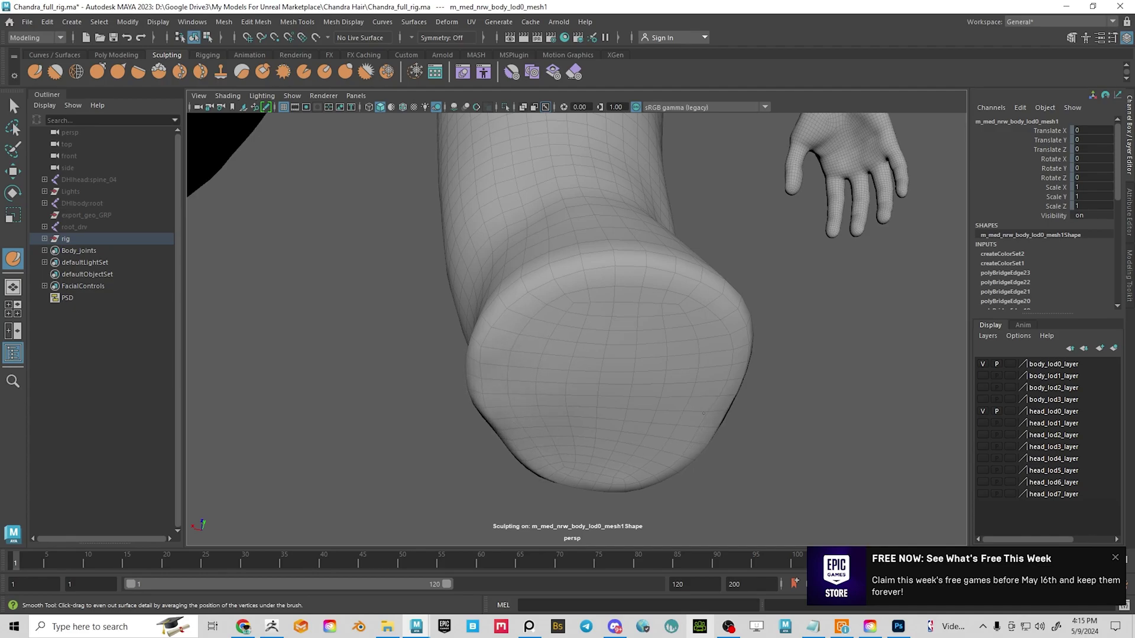
{"action": "left_click_drag", "start_coordinate": [682, 308], "coordinate": [519, 337]}
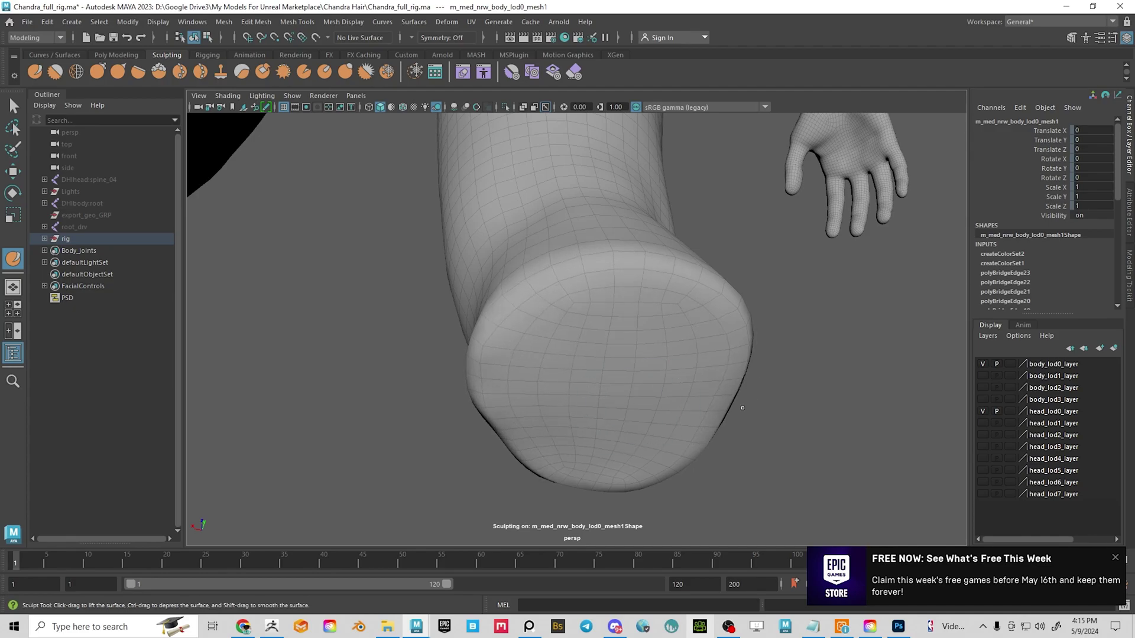
{"action": "left_click_drag", "start_coordinate": [598, 380], "coordinate": [474, 406], "text": "alt"}
{"action": "middle_click_drag", "start_coordinate": [473, 405], "coordinate": [445, 305], "text": "alt"}
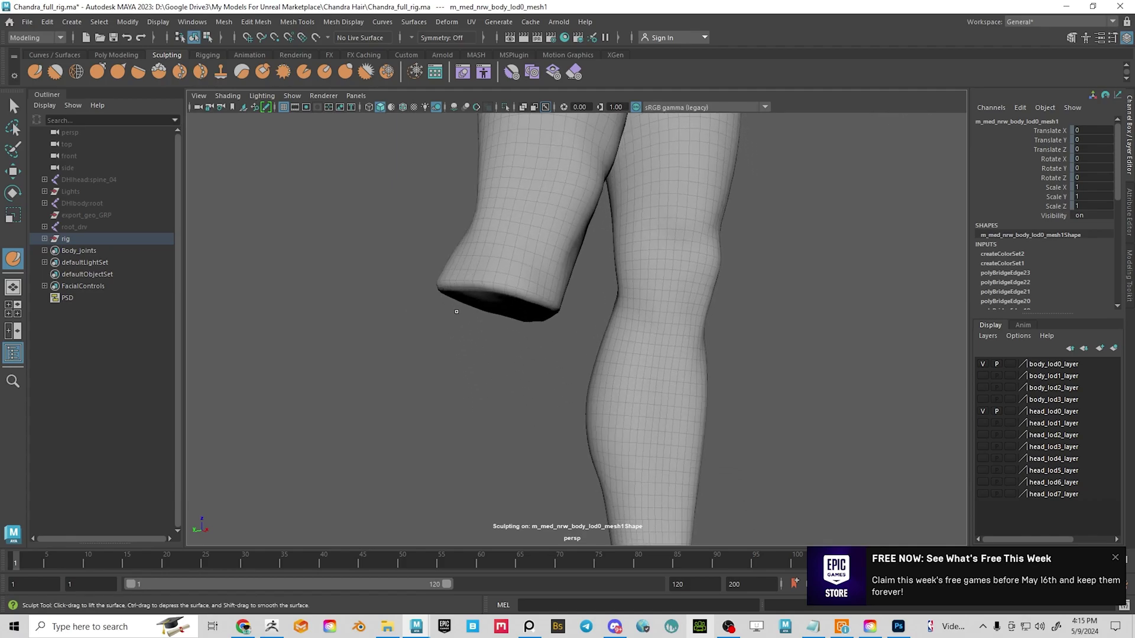
{"action": "mouse_move", "coordinate": [445, 305]}
{"action": "left_mouse_down", "text": "alt"}
{"action": "mouse_move", "coordinate": [461, 242]}
{"action": "mouse_move", "coordinate": [507, 331]}
{"action": "mouse_move", "coordinate": [491, 349]}
{"action": "left_mouse_up", "text": "alt"}
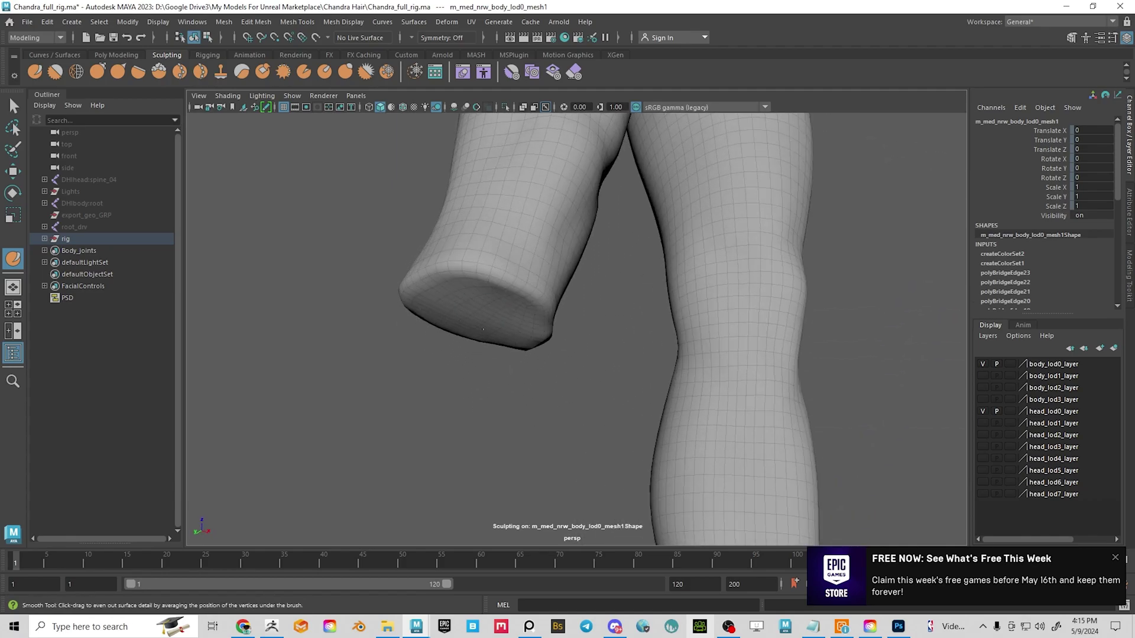
{"action": "left_click_drag", "start_coordinate": [523, 290], "coordinate": [498, 349], "text": "alt"}
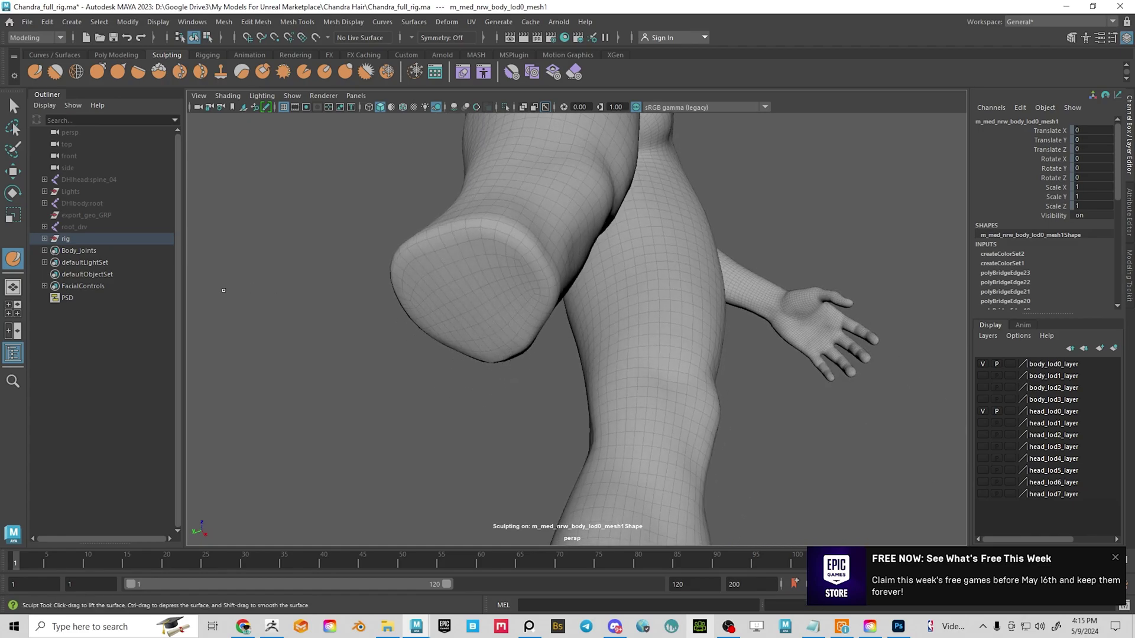
Set the Sculpt tool's strength to 1.322 and size to 4.185, and sculpt the stump's cap gently outward
{"action": "double_click", "coordinate": [15, 264]}
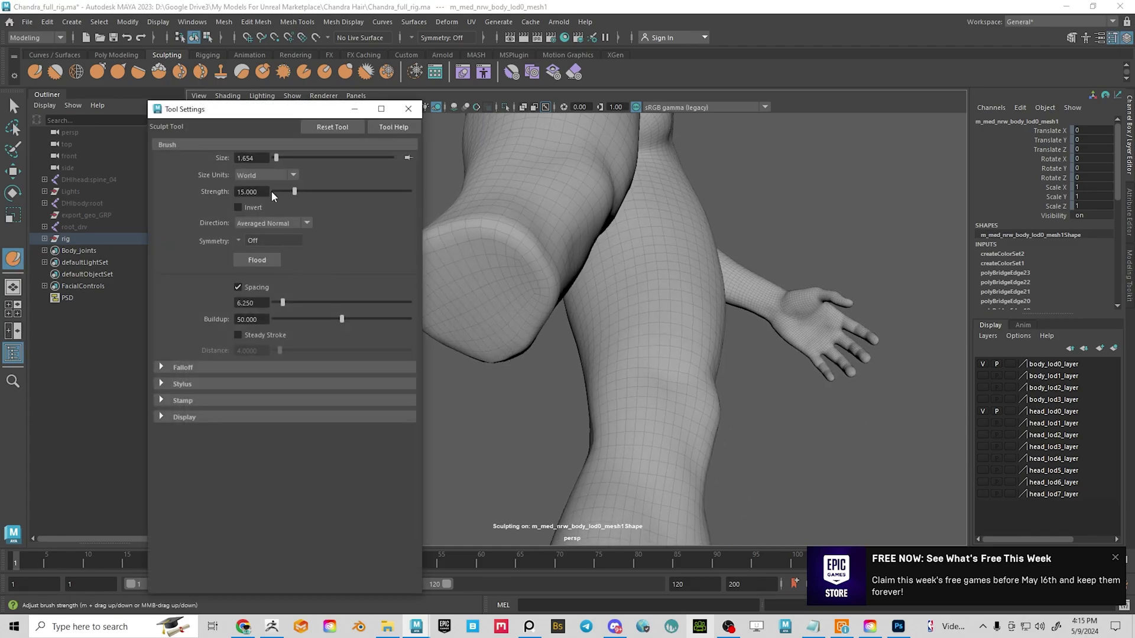
{"action": "middle_click_drag", "start_coordinate": [486, 280], "coordinate": [545, 289], "text": "alt"}
{"action": "key", "text": "b"}
{"action": "mouse_move", "coordinate": [524, 288]}
{"action": "left_mouse_down"}
{"action": "mouse_move", "coordinate": [570, 289]}
{"action": "mouse_move", "coordinate": [546, 332]}
{"action": "mouse_move", "coordinate": [493, 315]}
{"action": "left_mouse_up"}
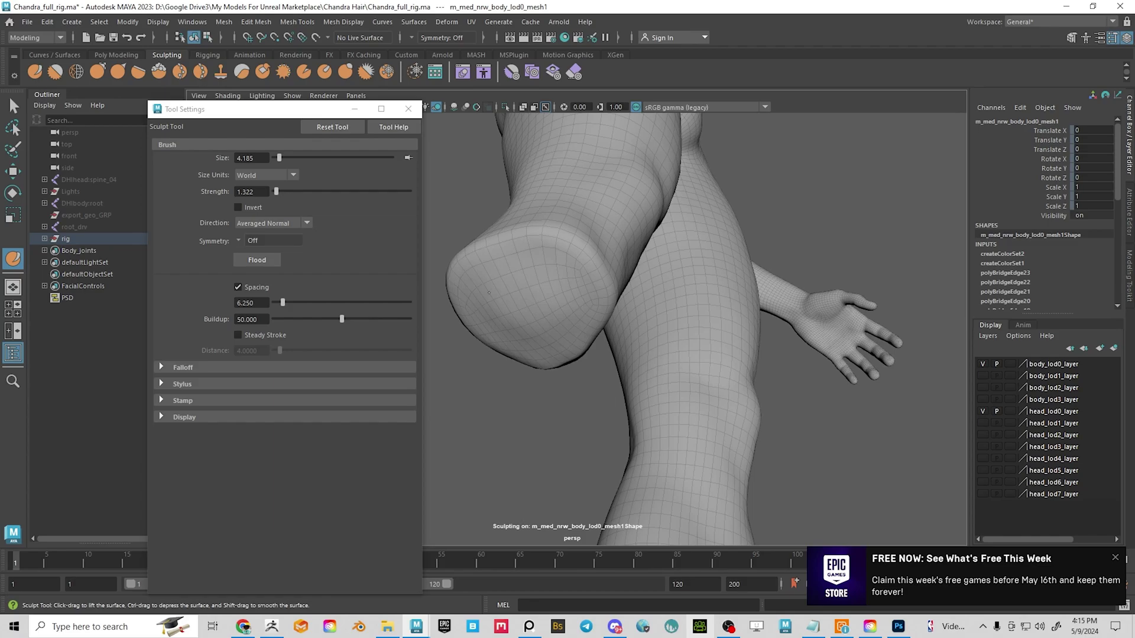
{"action": "mouse_move", "coordinate": [544, 283]}
{"action": "left_mouse_down"}
{"action": "mouse_move", "coordinate": [531, 313]}
{"action": "mouse_move", "coordinate": [548, 327]}
{"action": "mouse_move", "coordinate": [527, 333]}
{"action": "mouse_move", "coordinate": [546, 290]}
{"action": "mouse_move", "coordinate": [521, 288]}
{"action": "mouse_move", "coordinate": [544, 363]}
{"action": "mouse_move", "coordinate": [521, 298]}
{"action": "mouse_move", "coordinate": [552, 394]}
{"action": "mouse_move", "coordinate": [532, 324]}
{"action": "mouse_move", "coordinate": [461, 278]}
{"action": "left_mouse_up"}
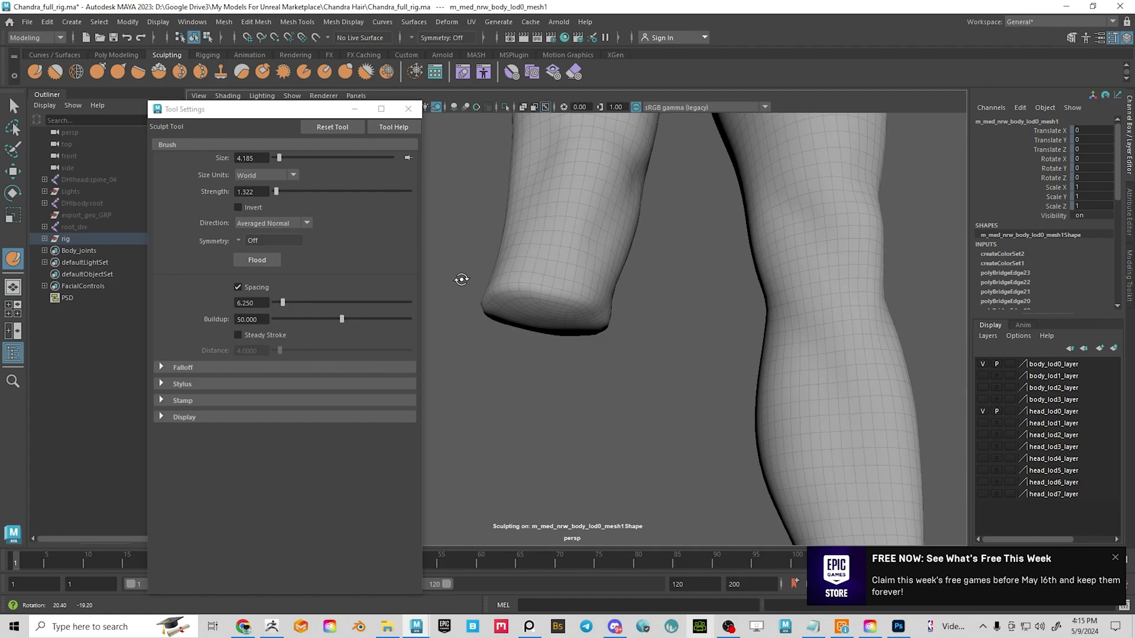
{"action": "left_click", "coordinate": [408, 109]}
Leave sculpting and soften all edges of the edited body mesh
{"action": "left_click_drag", "start_coordinate": [552, 307], "coordinate": [573, 352], "text": "alt"}
{"action": "key", "text": "q"}
{"action": "left_click", "coordinate": [674, 402]}
{"action": "right_click_drag", "start_coordinate": [674, 402], "coordinate": [626, 385], "text": "alt"}
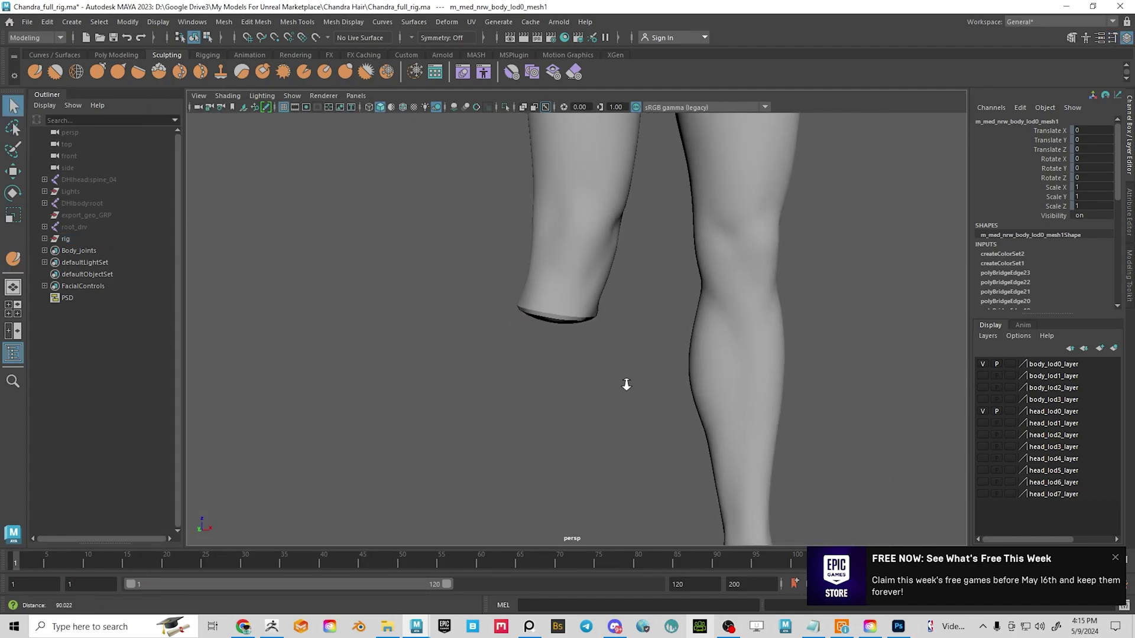
{"action": "mouse_move", "coordinate": [626, 385]}
{"action": "left_mouse_down", "text": "alt"}
{"action": "mouse_move", "coordinate": [619, 355]}
{"action": "mouse_move", "coordinate": [603, 358]}
{"action": "left_mouse_up", "text": "alt"}
{"action": "right_click_drag", "start_coordinate": [603, 358], "coordinate": [687, 402], "text": "alt"}
{"action": "left_click_drag", "start_coordinate": [687, 408], "coordinate": [576, 345], "text": "alt"}
{"action": "left_click", "coordinate": [597, 313]}
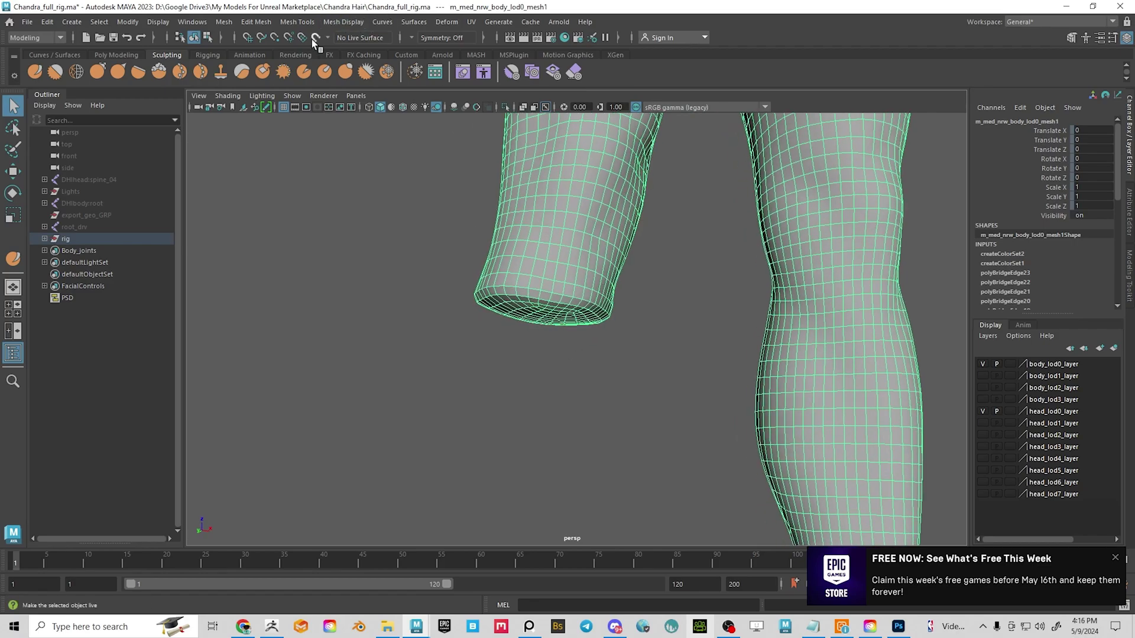
{"action": "left_click", "coordinate": [336, 21]}
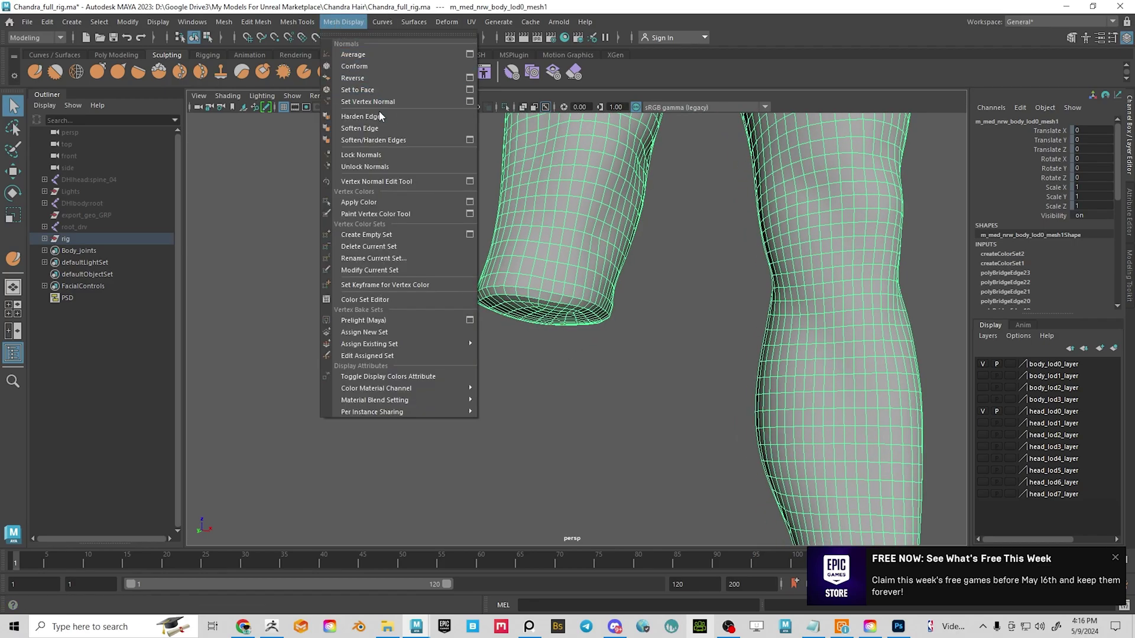
{"action": "left_click", "coordinate": [361, 128]}
{"action": "left_click", "coordinate": [721, 302]}
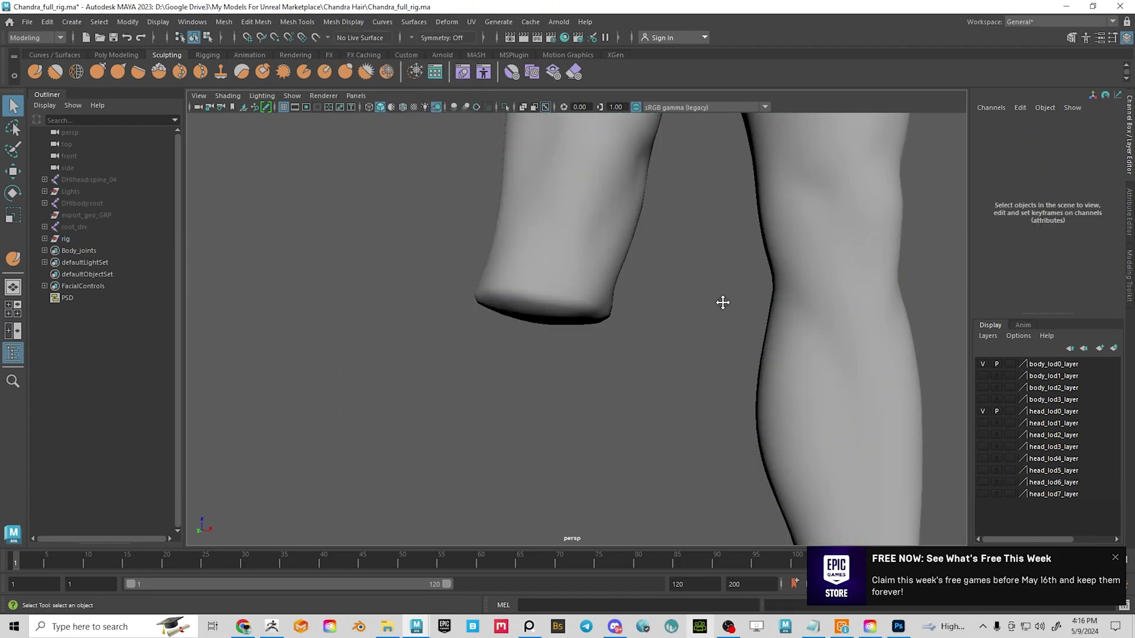
Check the whole one-legged body and unhide the last hidden objects, including the original character
{"action": "left_click_drag", "start_coordinate": [722, 302], "coordinate": [673, 166], "text": "alt"}
{"action": "middle_click_drag", "start_coordinate": [673, 166], "coordinate": [673, 307], "text": "alt"}
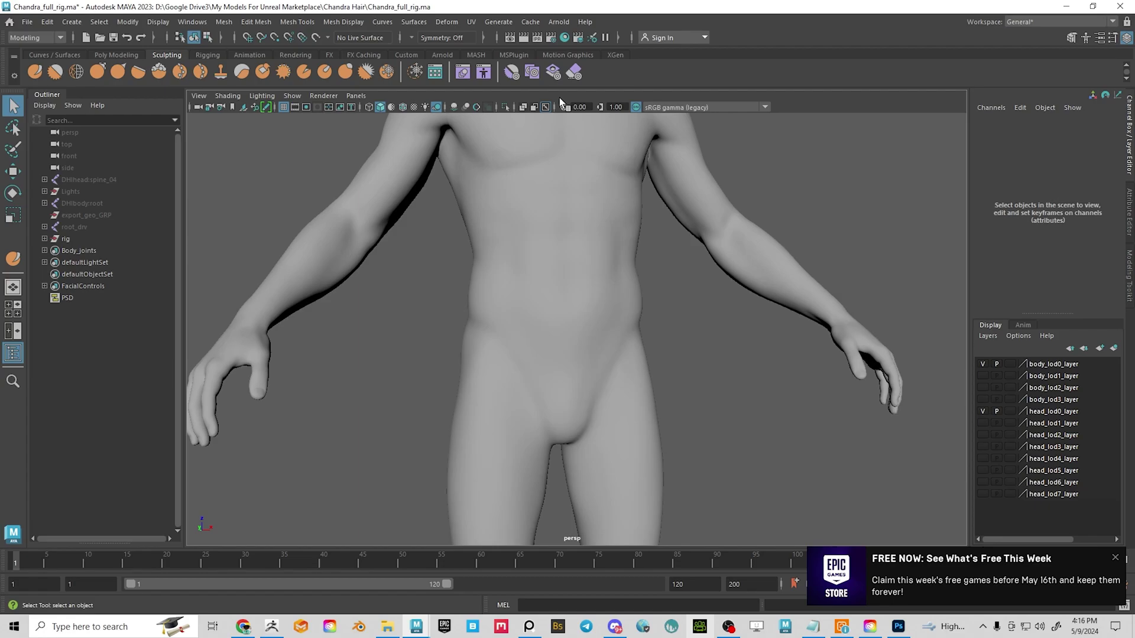
{"action": "middle_click_drag", "start_coordinate": [571, 148], "coordinate": [594, 292], "text": "alt"}
{"action": "left_click_drag", "start_coordinate": [594, 293], "coordinate": [668, 301], "text": "alt"}
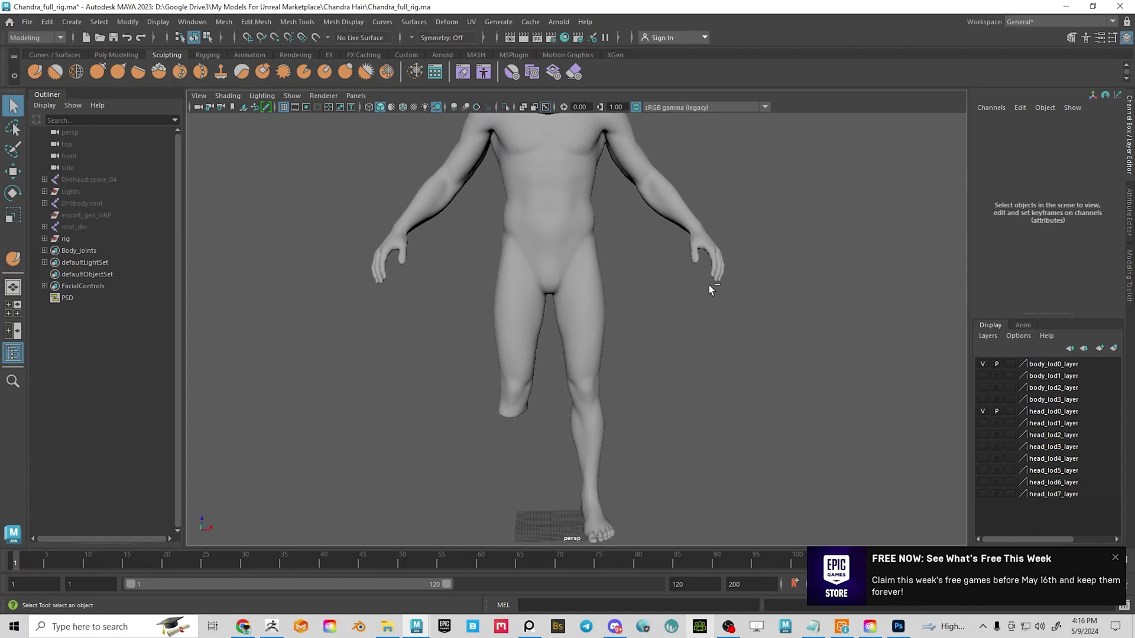
{"action": "middle_click_drag", "start_coordinate": [760, 352], "coordinate": [803, 374], "text": "alt"}
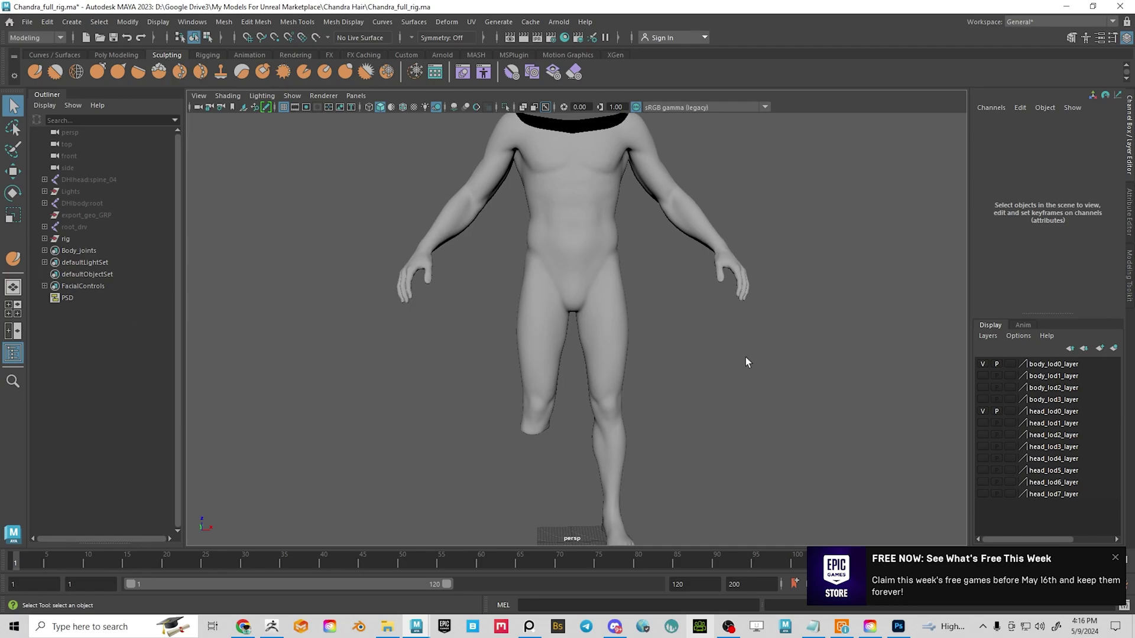
{"action": "left_click_drag", "start_coordinate": [747, 363], "coordinate": [735, 363], "text": "alt"}
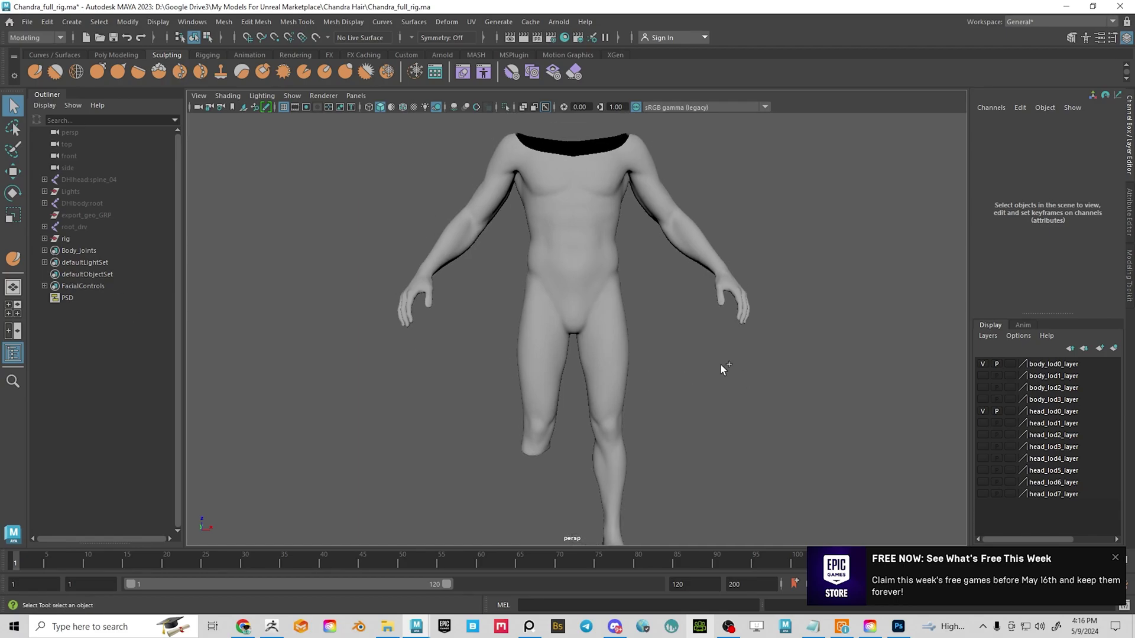
{"action": "key", "text": "ctrl+shift+h"}
{"action": "middle_click_drag", "start_coordinate": [773, 268], "coordinate": [769, 326], "text": "alt"}
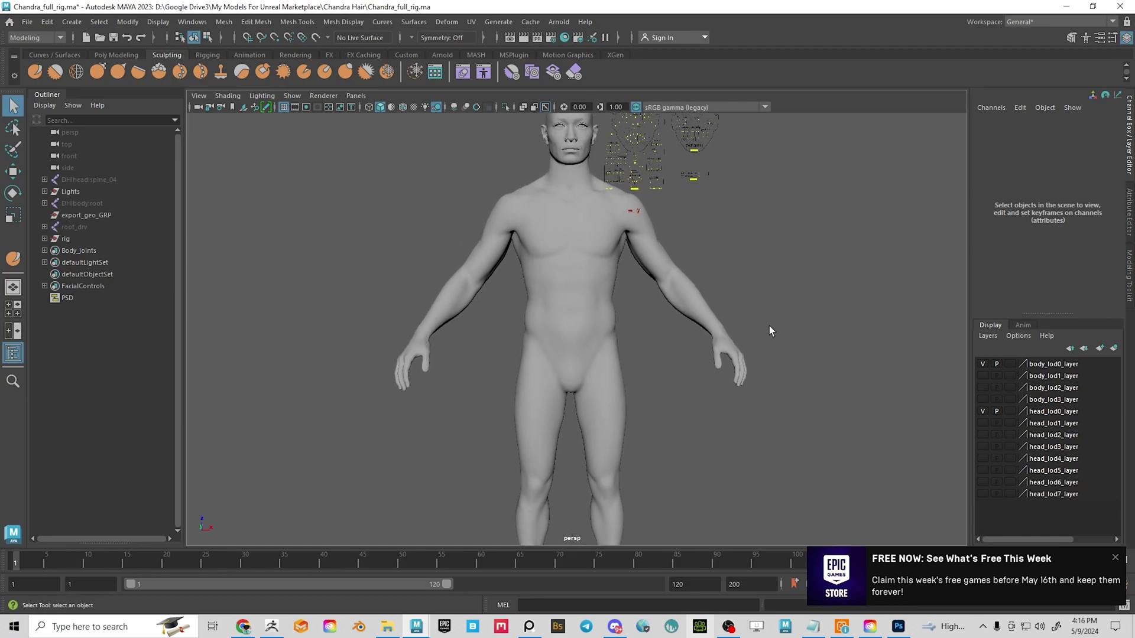
Hide the original two-legged body mesh so that only the edited one-legged body is shown
{"action": "middle_click_drag", "start_coordinate": [733, 402], "coordinate": [732, 261], "text": "alt"}
{"action": "middle_click_drag", "start_coordinate": [576, 366], "coordinate": [572, 310], "text": "alt"}
{"action": "left_click_drag", "start_coordinate": [572, 314], "coordinate": [459, 353], "text": "alt"}
{"action": "left_click", "coordinate": [459, 353]}
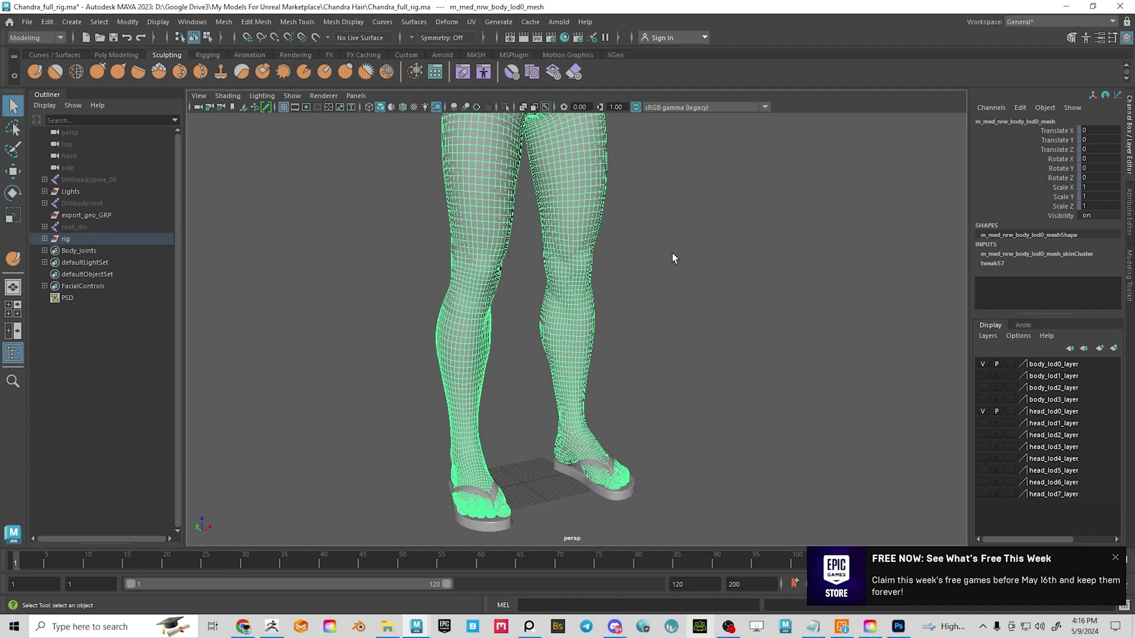
{"action": "middle_click_drag", "start_coordinate": [718, 258], "coordinate": [730, 357], "text": "alt"}
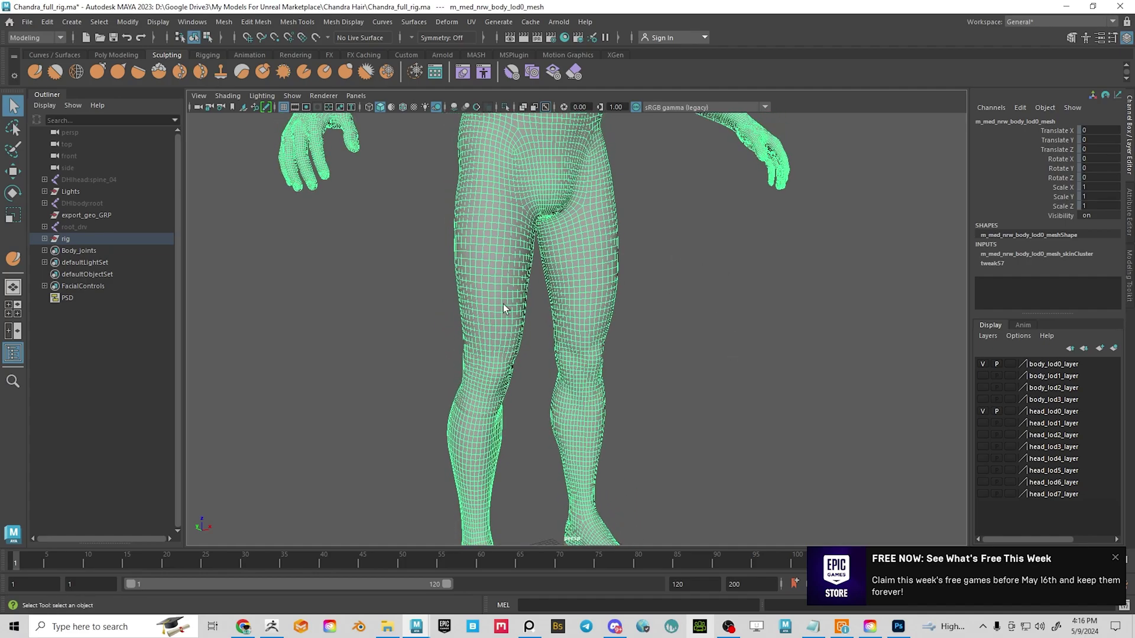
{"action": "key", "text": "ctrl+h"}
{"action": "right_click_drag", "start_coordinate": [696, 255], "coordinate": [709, 375], "text": "alt"}
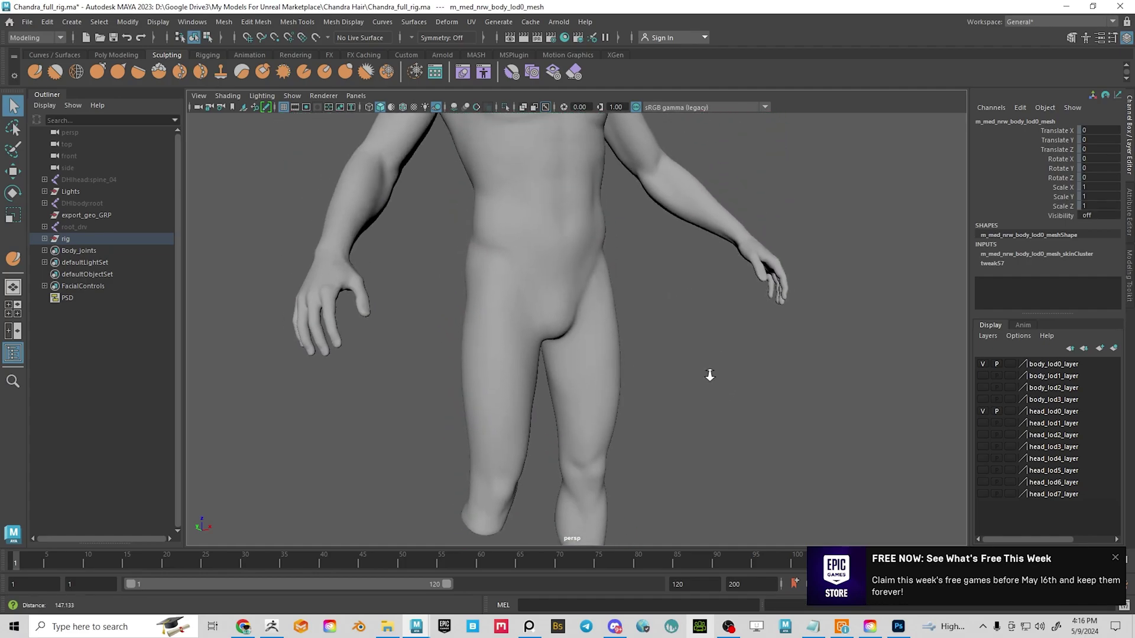
{"action": "left_click_drag", "start_coordinate": [516, 321], "coordinate": [598, 215], "text": "alt"}
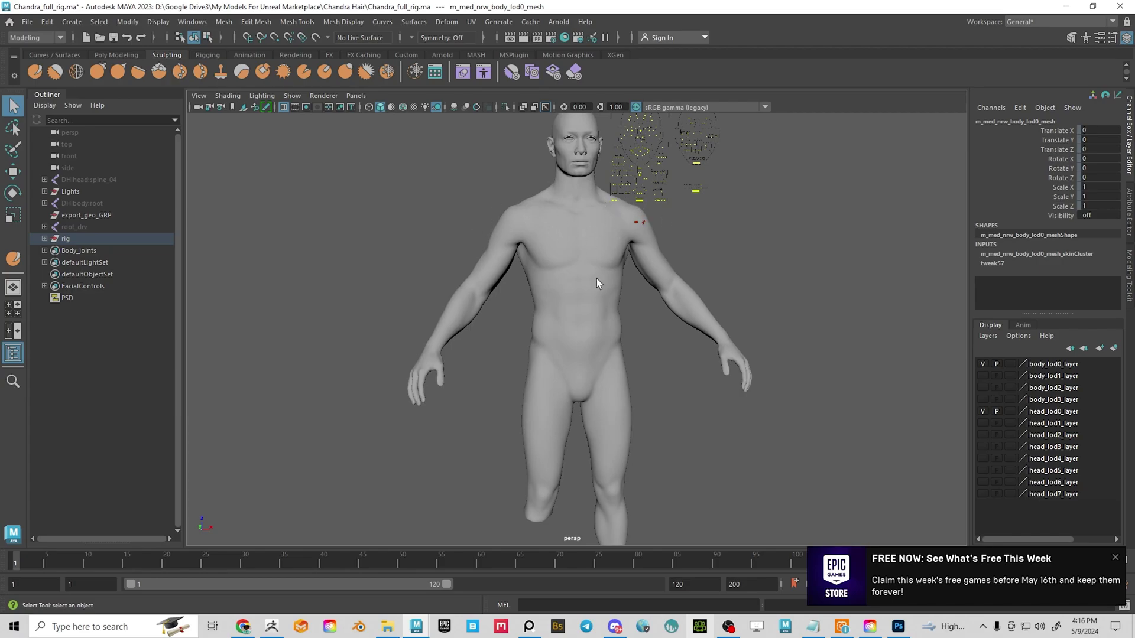
{"action": "right_click_drag", "start_coordinate": [597, 278], "coordinate": [580, 298], "text": "alt"}
Select the edited one-legged body mesh and open its UV layout in the UV Editor
{"action": "left_click", "coordinate": [564, 263]}
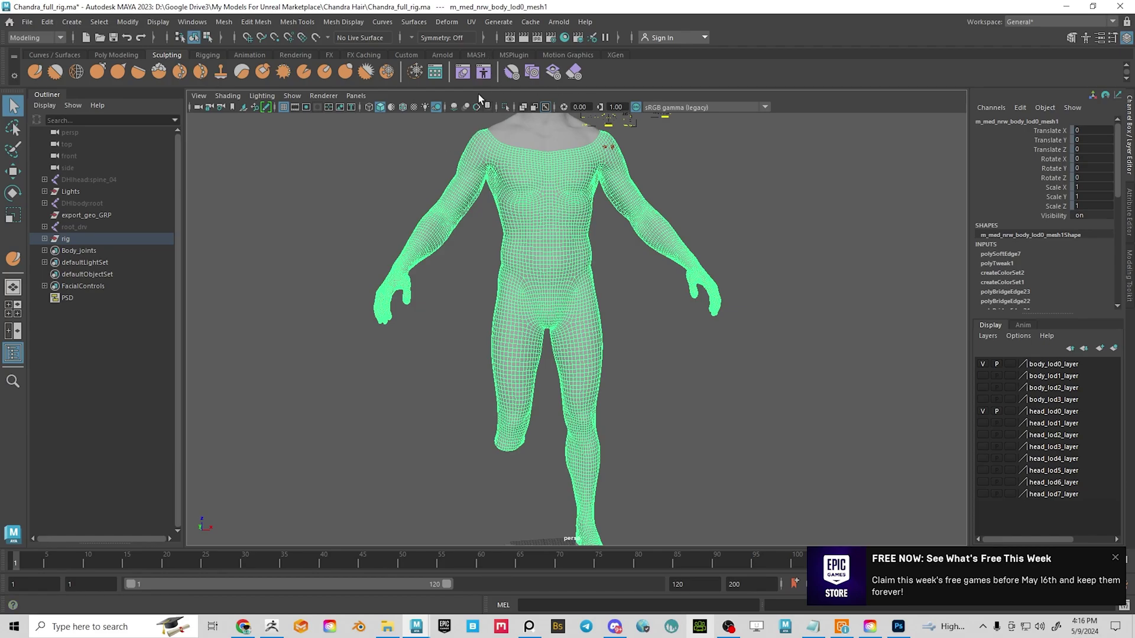
{"action": "left_click_drag", "start_coordinate": [519, 399], "coordinate": [529, 360], "text": "alt"}
{"action": "middle_click_drag", "start_coordinate": [530, 360], "coordinate": [555, 209], "text": "alt"}
{"action": "right_click_drag", "start_coordinate": [554, 208], "coordinate": [530, 328], "text": "alt"}
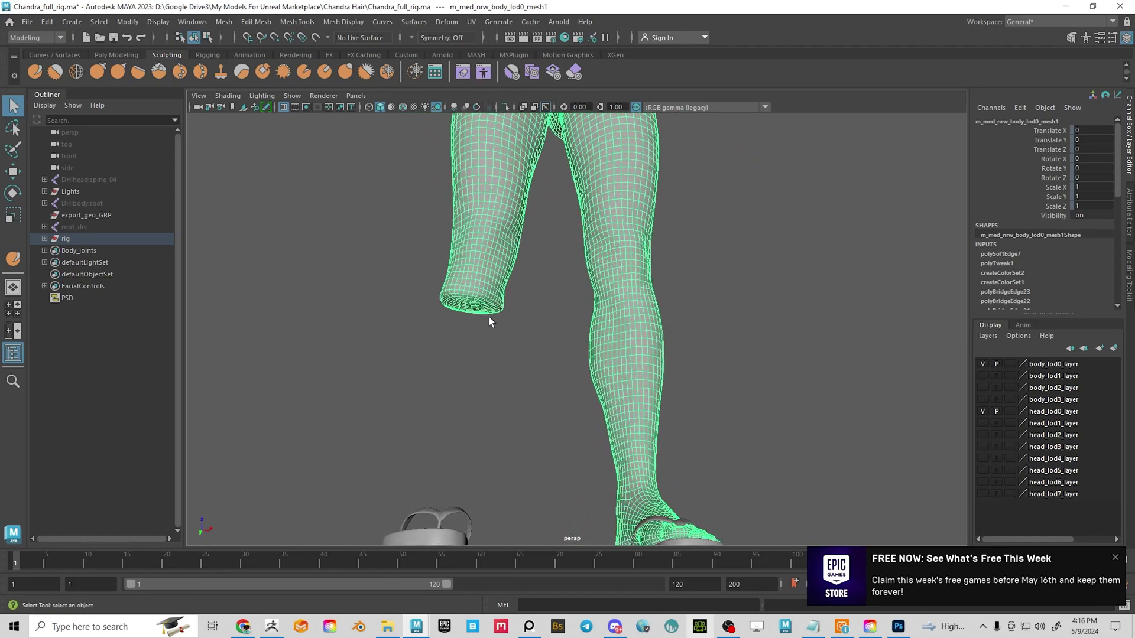
{"action": "scroll", "coordinate": [488, 317], "scroll_direction": "up", "scroll_amount": 5}
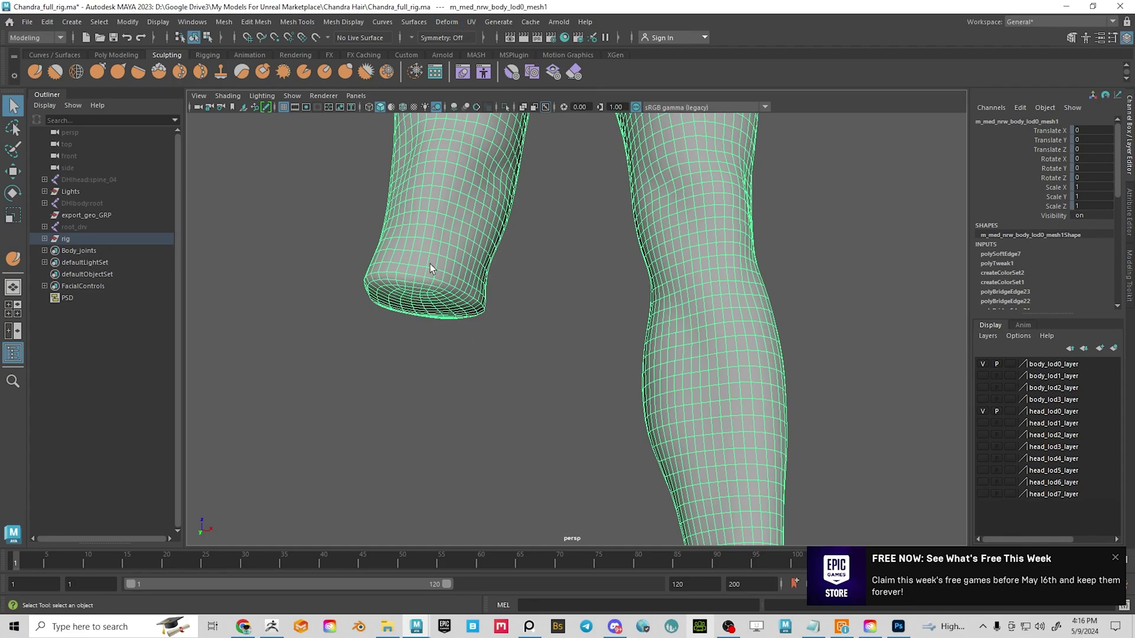
{"action": "left_click", "coordinate": [472, 24]}
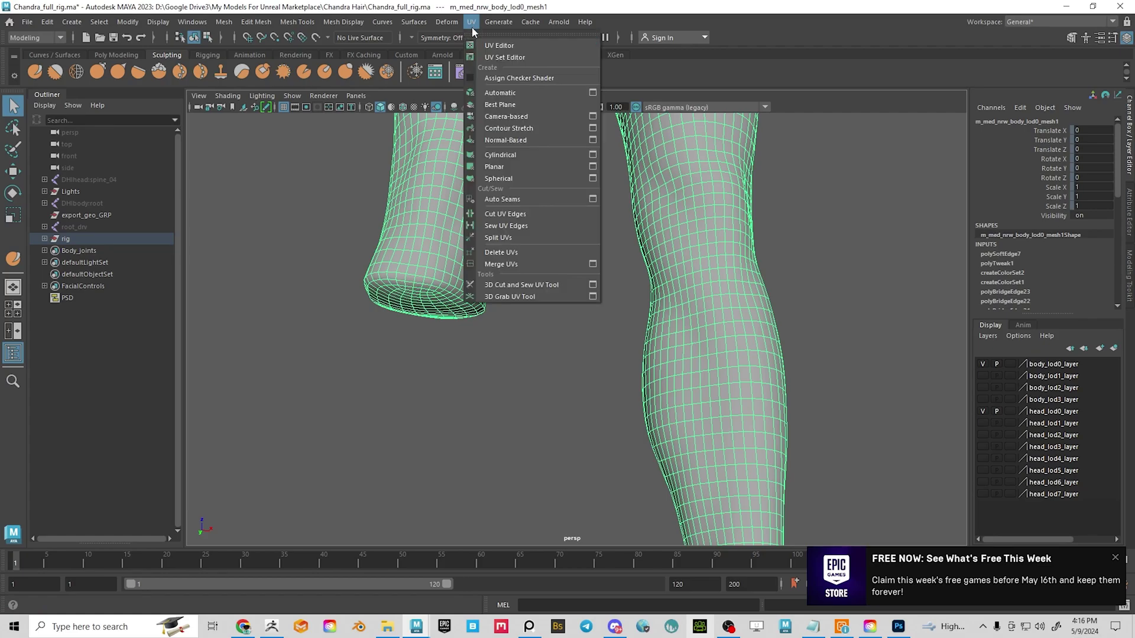
{"action": "left_click", "coordinate": [501, 45]}
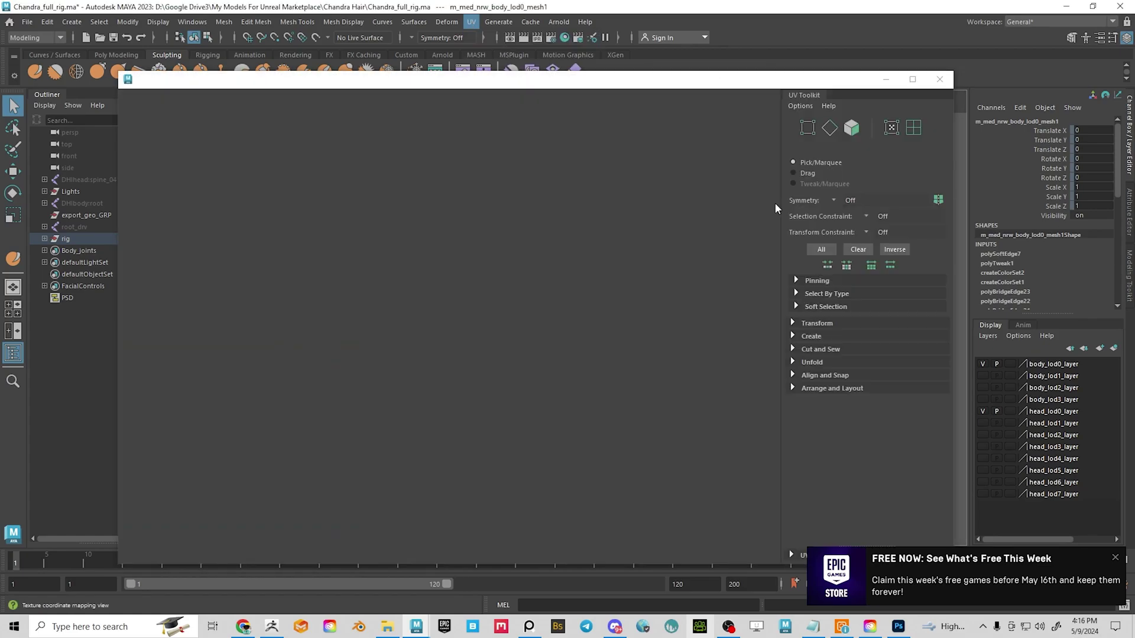
{"action": "scroll", "coordinate": [576, 313], "scroll_direction": "down", "scroll_amount": 2}
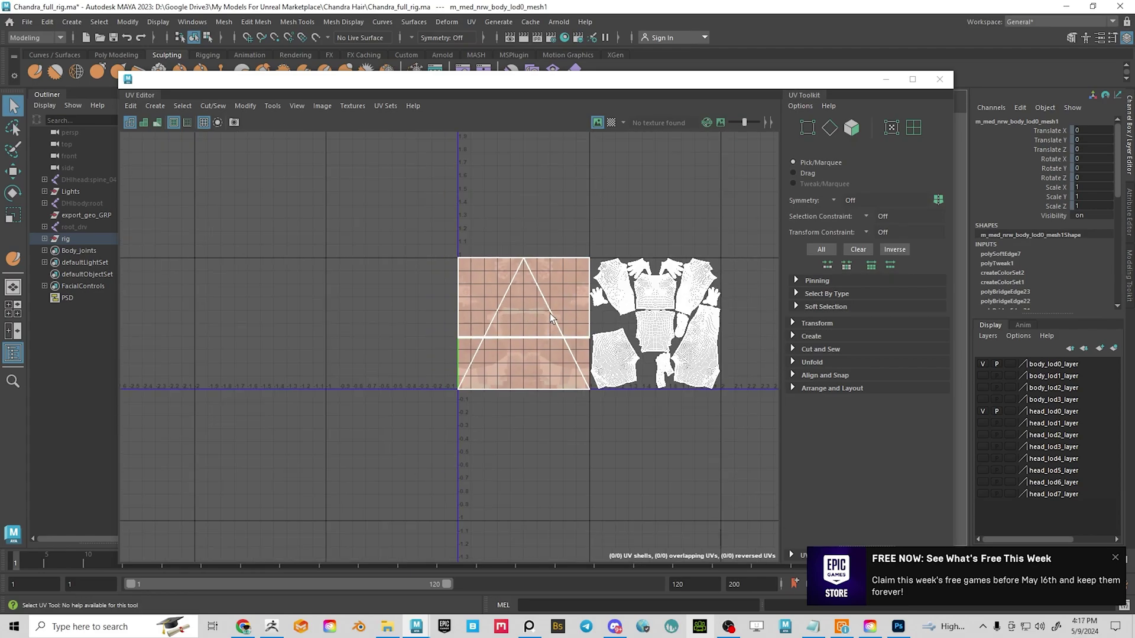
Select the faces whose distorted UVs fill the 0–1 tile and examine where they lie on the stump
{"action": "right_click", "coordinate": [562, 291]}
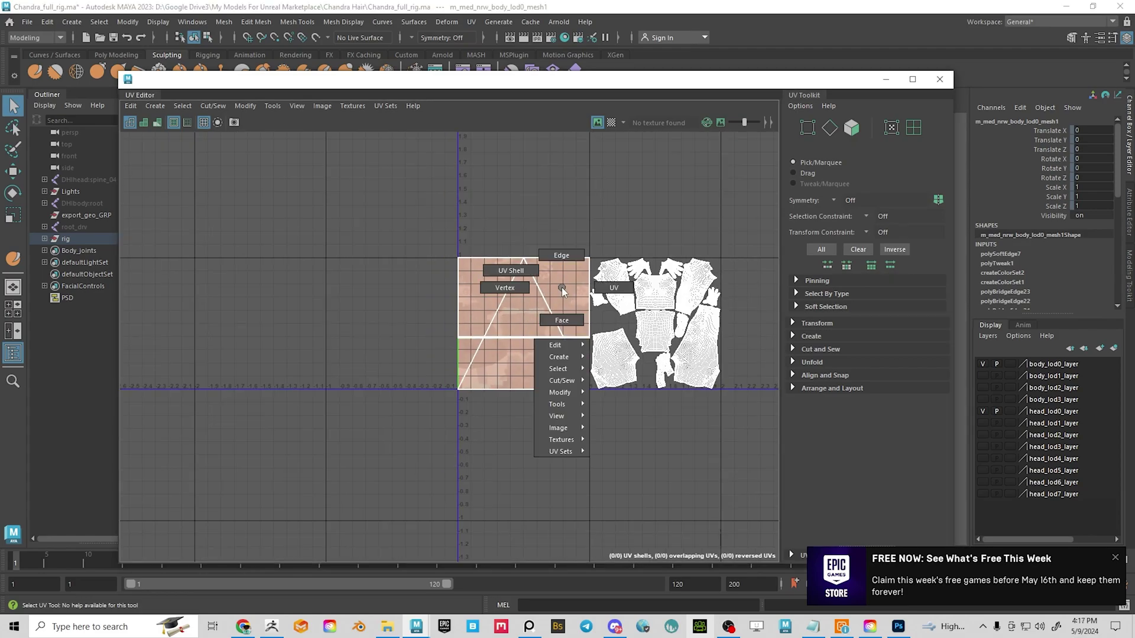
{"action": "left_click", "coordinate": [562, 320]}
{"action": "left_click_drag", "start_coordinate": [424, 212], "coordinate": [565, 406]}
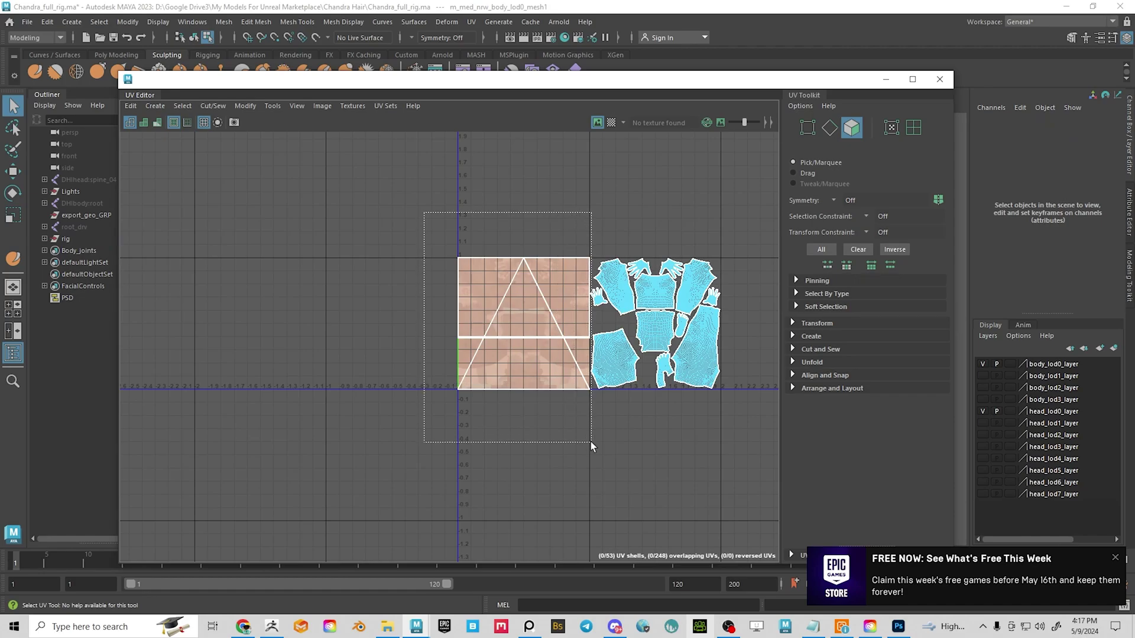
{"action": "left_click_drag", "start_coordinate": [591, 450], "coordinate": [589, 450]}
{"action": "scroll", "coordinate": [565, 381], "scroll_direction": "up", "scroll_amount": 5}
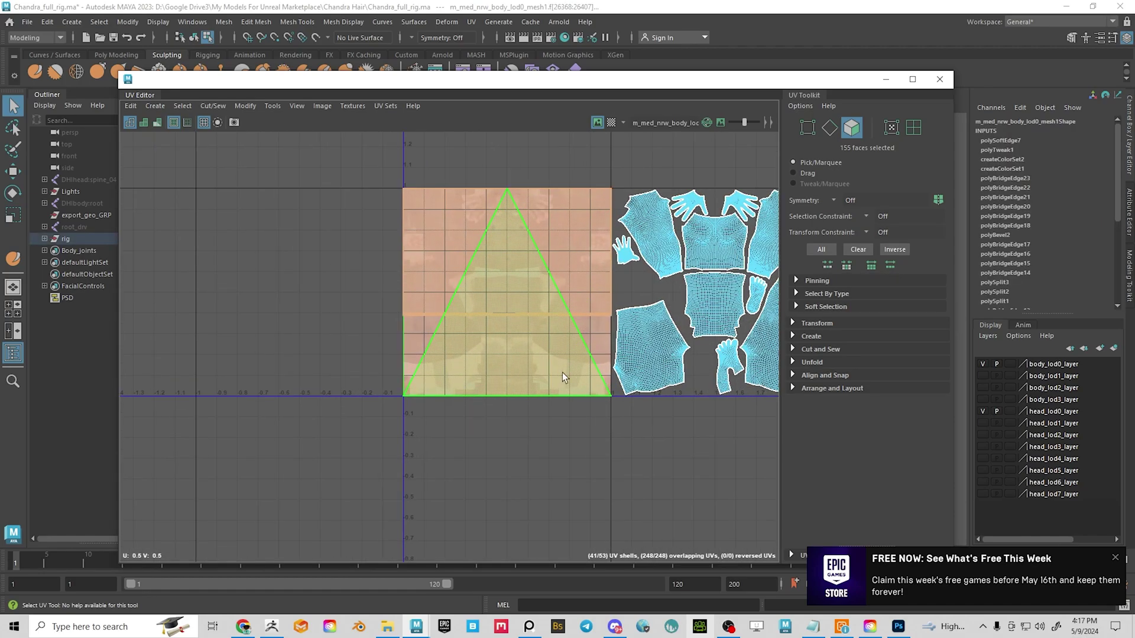
{"action": "middle_click_drag", "start_coordinate": [625, 354], "coordinate": [561, 384], "text": "alt"}
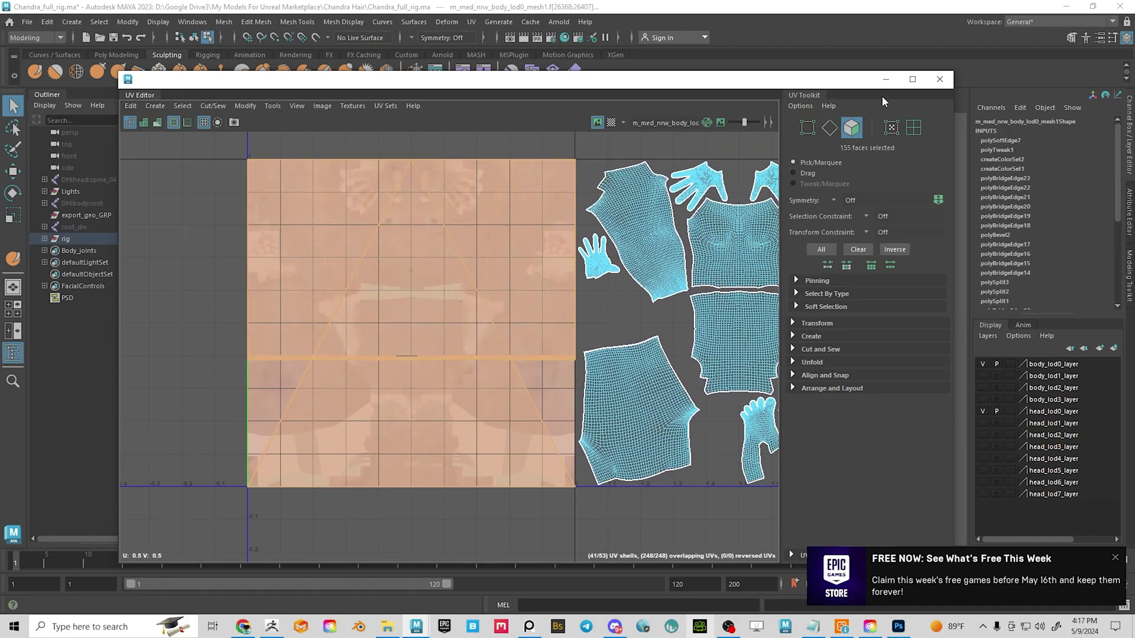
{"action": "left_click", "coordinate": [886, 79]}
{"action": "left_click_drag", "start_coordinate": [616, 256], "coordinate": [491, 224], "text": "alt"}
{"action": "scroll", "coordinate": [465, 215], "scroll_direction": "up", "scroll_amount": 2}
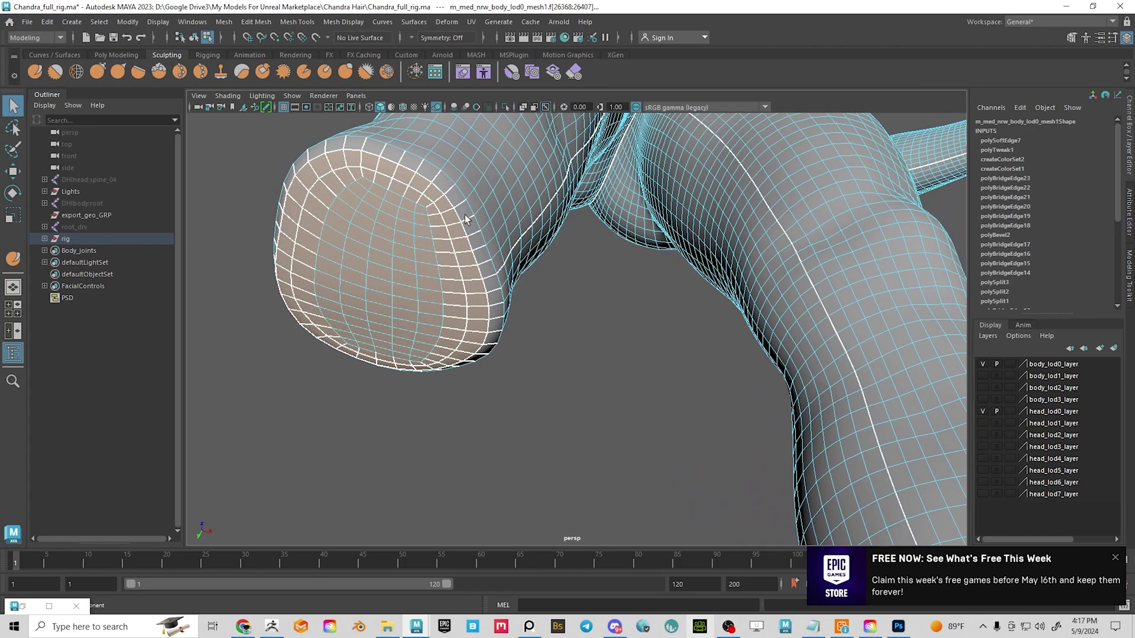
Select the face loop around the stump's rim and open the UV Editor alongside a clear view of the stump
{"action": "left_click", "coordinate": [463, 208]}
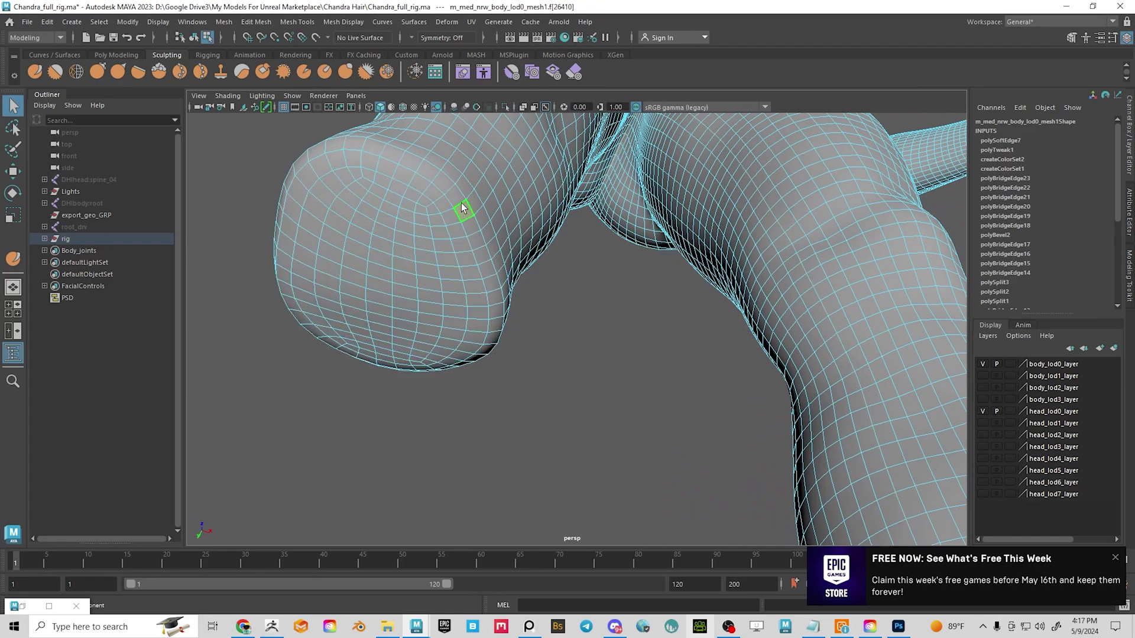
{"action": "double_click", "coordinate": [459, 198], "text": "shift"}
{"action": "left_click_drag", "start_coordinate": [561, 253], "coordinate": [545, 213], "text": "alt"}
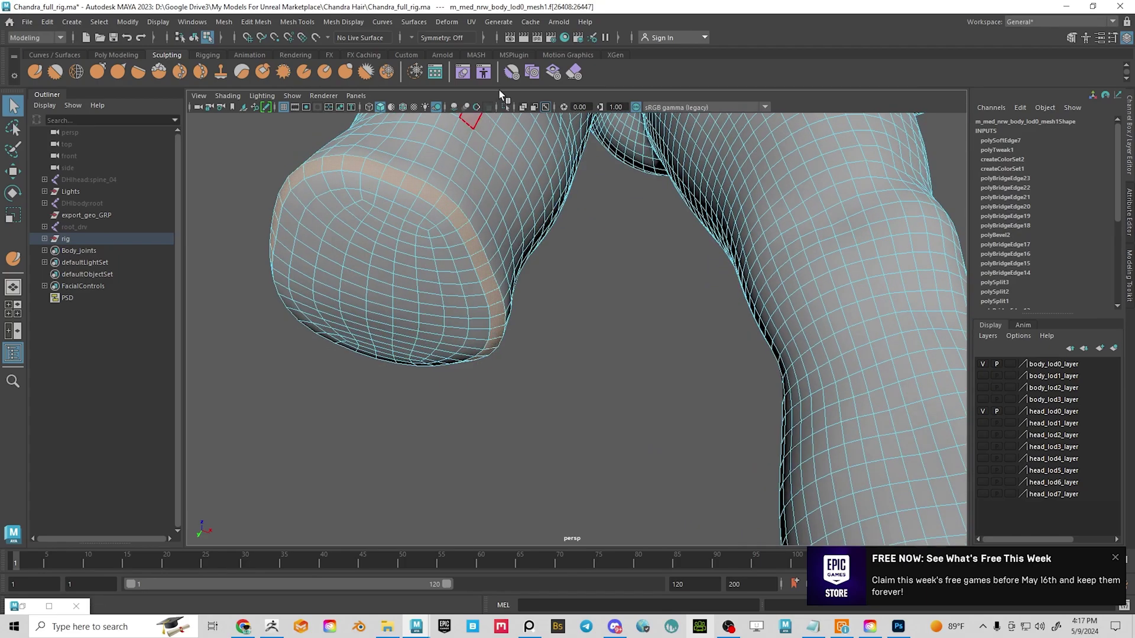
{"action": "left_click", "coordinate": [470, 22]}
{"action": "left_click", "coordinate": [488, 43]}
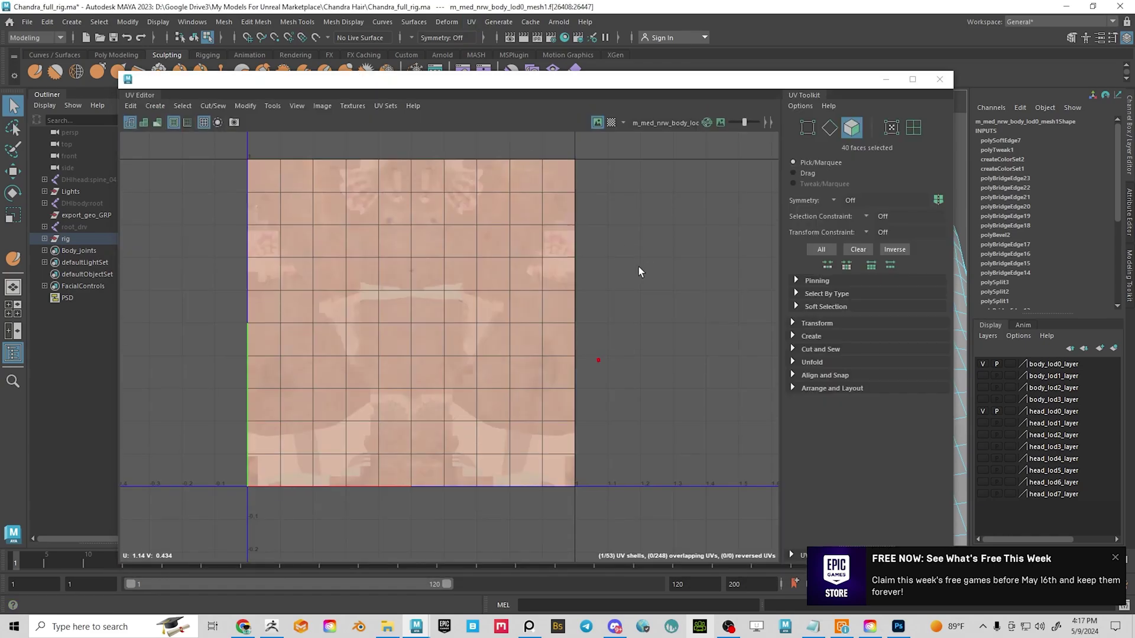
{"action": "scroll", "coordinate": [594, 352], "scroll_direction": "up", "scroll_amount": 4}
{"action": "scroll", "coordinate": [608, 372], "scroll_direction": "down", "scroll_amount": 6}
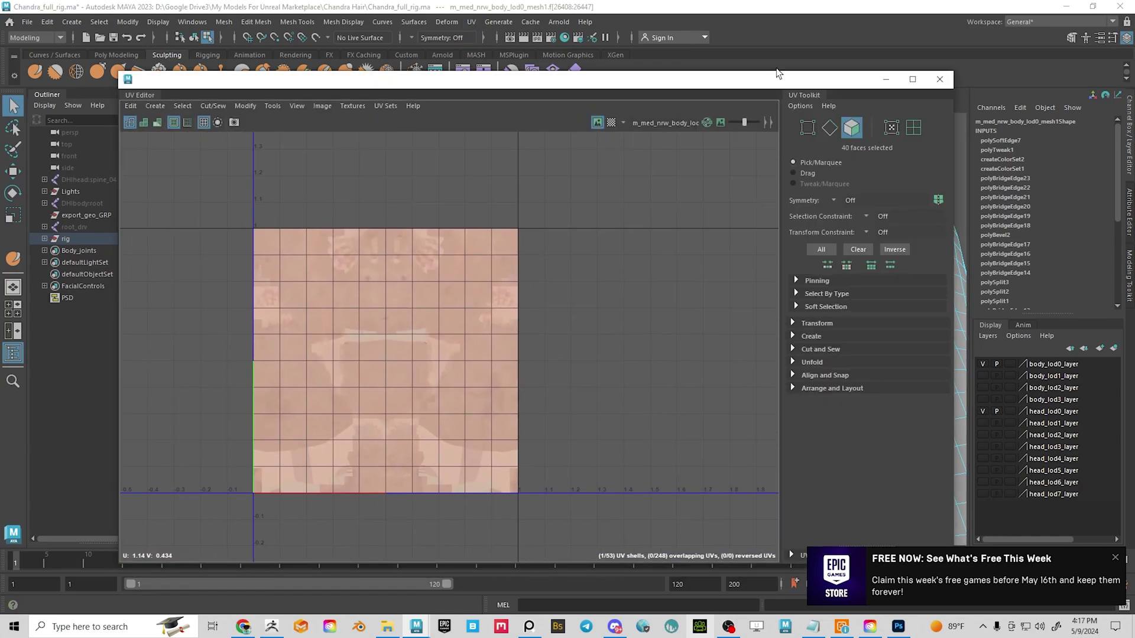
{"action": "left_click_drag", "start_coordinate": [776, 80], "coordinate": [820, 277]}
Examine where the stump's rim face loop lies on the leg's UV shell relative to the distorted cap UVs
{"action": "right_click_drag", "start_coordinate": [508, 184], "coordinate": [521, 167]}
{"action": "right_click_drag", "start_coordinate": [436, 234], "coordinate": [447, 227]}
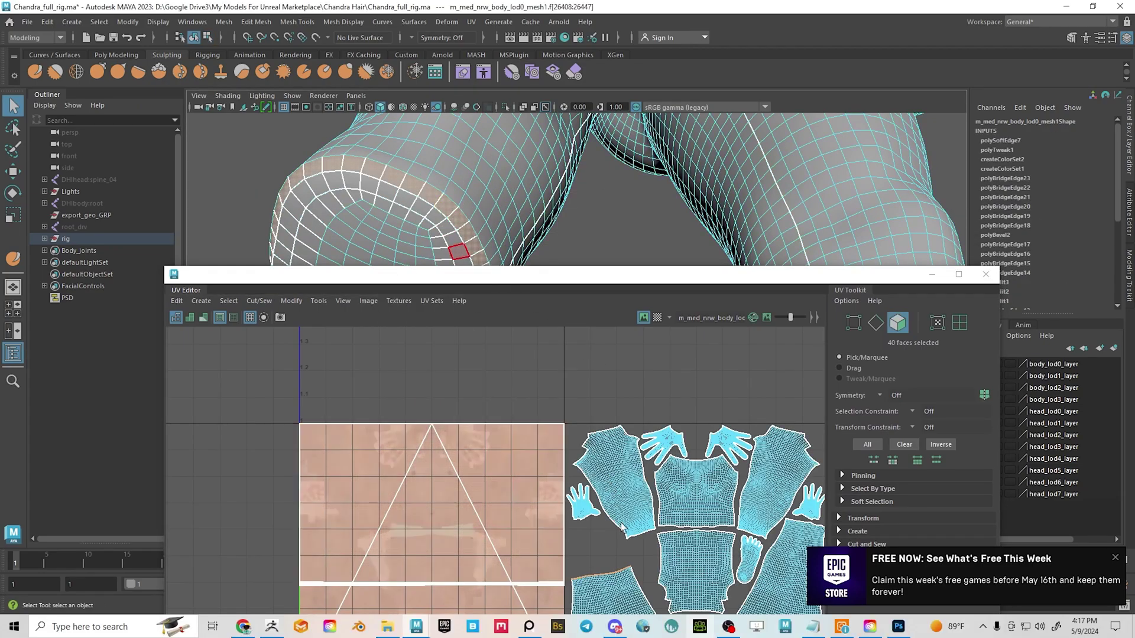
{"action": "scroll", "coordinate": [632, 545], "scroll_direction": "up", "scroll_amount": 1}
{"action": "middle_click_drag", "start_coordinate": [631, 545], "coordinate": [645, 403]}
{"action": "scroll", "coordinate": [613, 445], "scroll_direction": "up", "scroll_amount": 5}
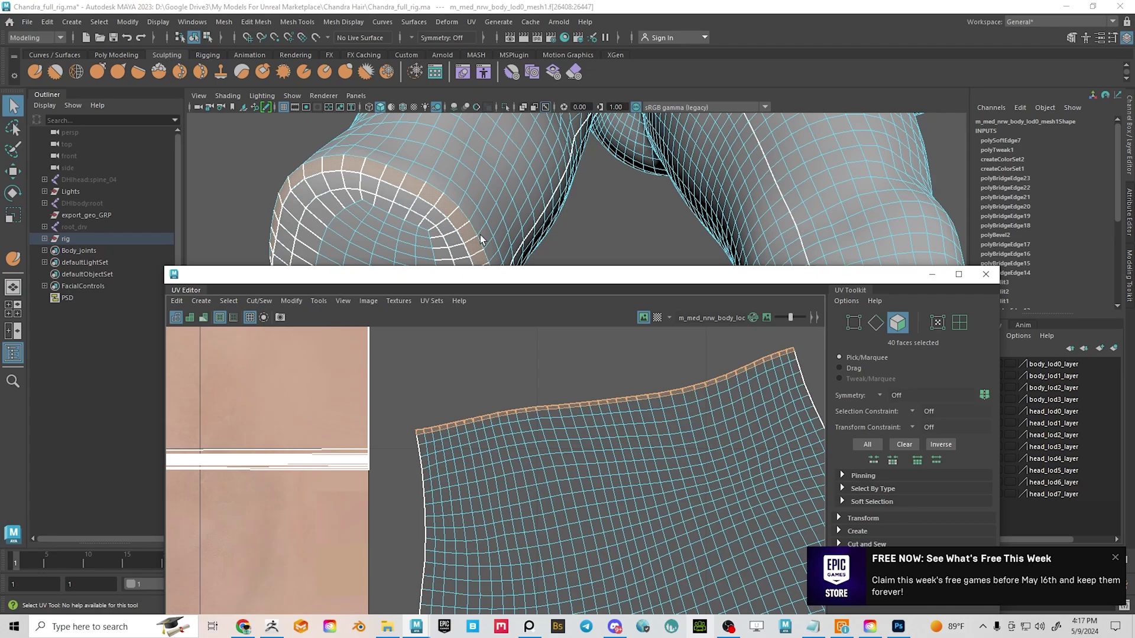
{"action": "scroll", "coordinate": [346, 489], "scroll_direction": "down", "scroll_amount": 8}
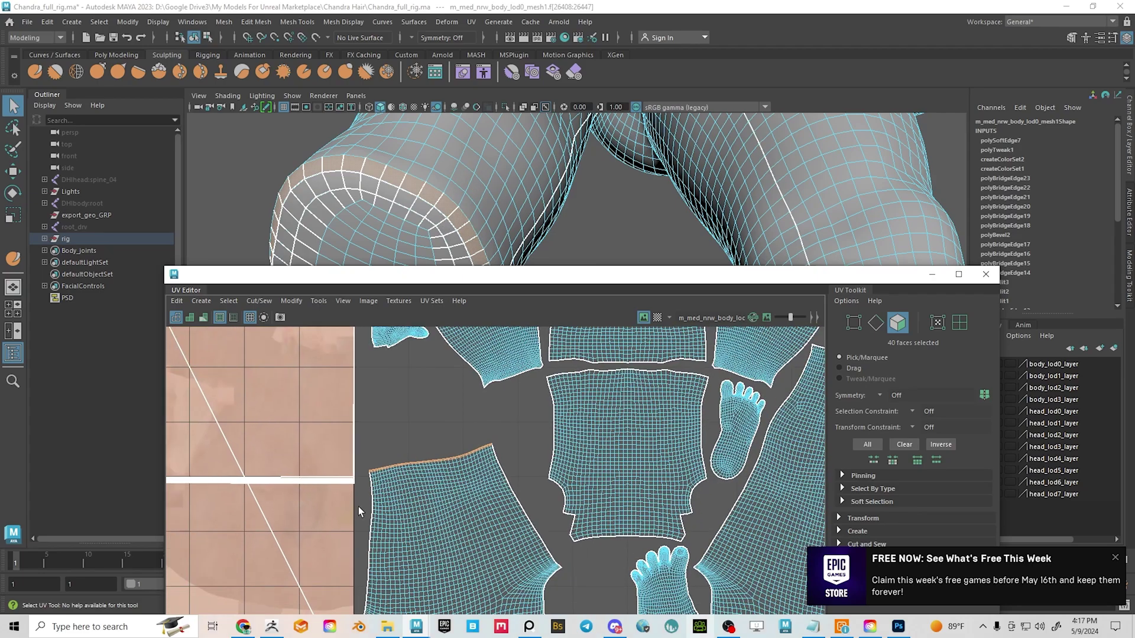
{"action": "middle_click_drag", "start_coordinate": [405, 531], "coordinate": [518, 524], "text": "alt"}
{"action": "scroll", "coordinate": [506, 481], "scroll_direction": "down", "scroll_amount": 3}
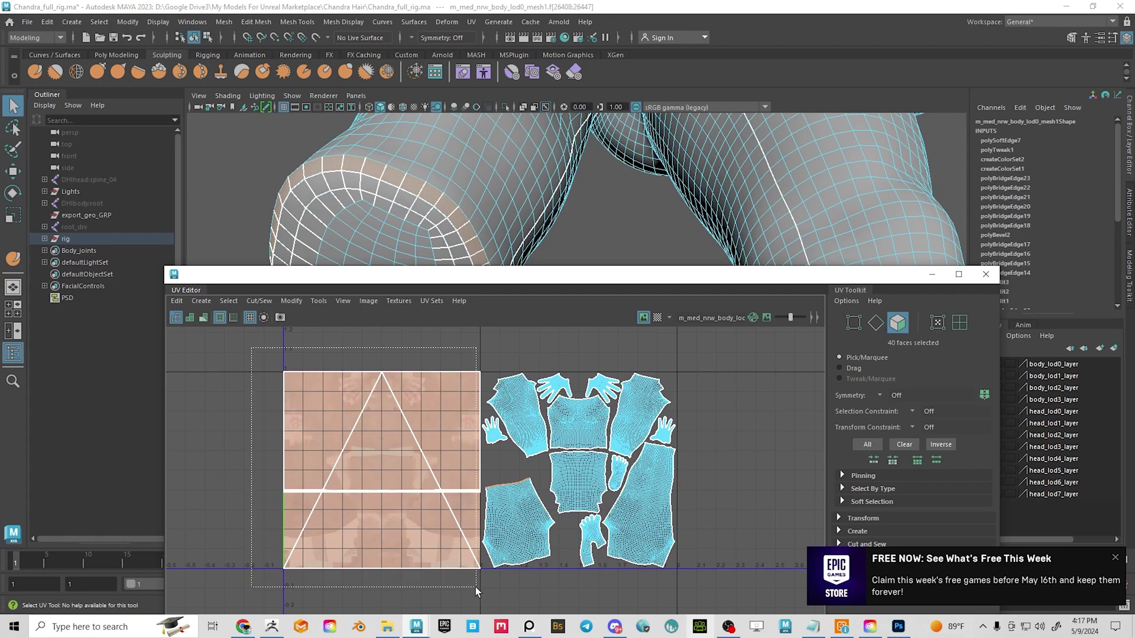
Select all stump cap faces through their UVs in the 0–1 tile and apply a Planar Map Y projection
{"action": "left_click_drag", "start_coordinate": [477, 590], "coordinate": [480, 590]}
{"action": "right_click_drag", "start_coordinate": [403, 440], "coordinate": [403, 464]}
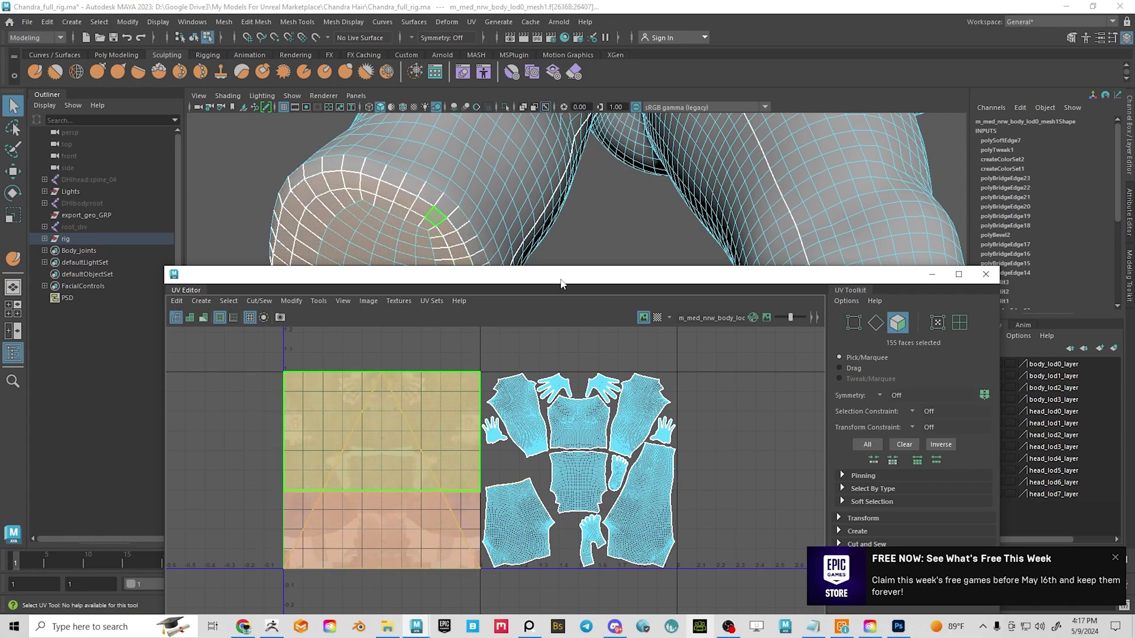
{"action": "left_click", "coordinate": [933, 274]}
{"action": "left_click_drag", "start_coordinate": [549, 342], "coordinate": [435, 349], "text": "alt"}
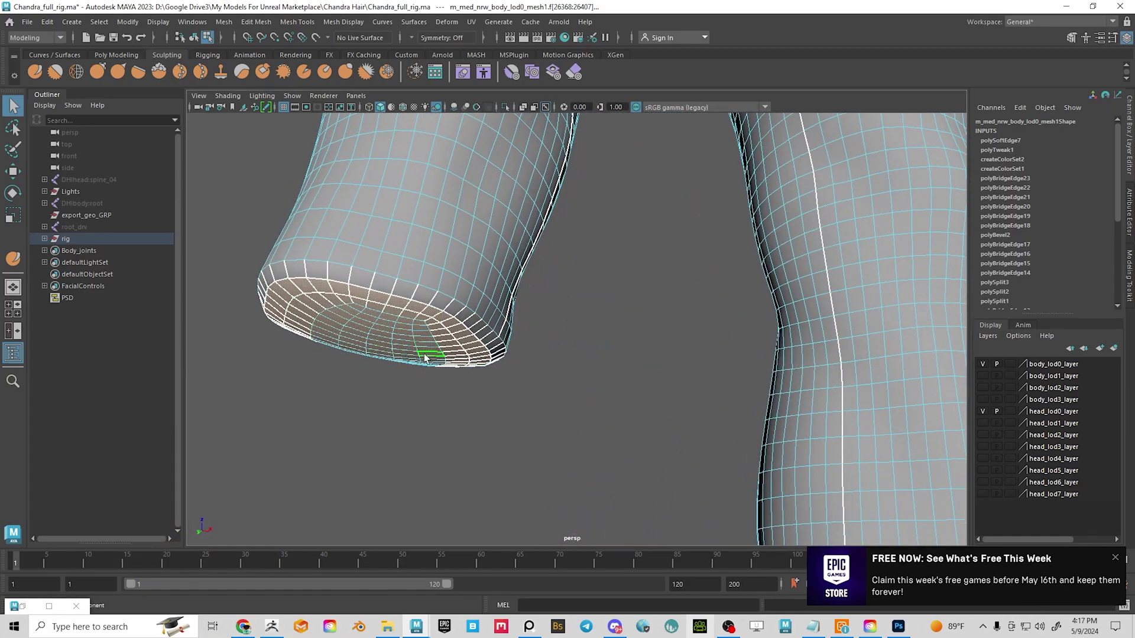
{"action": "right_click", "coordinate": [421, 359], "text": "shift"}
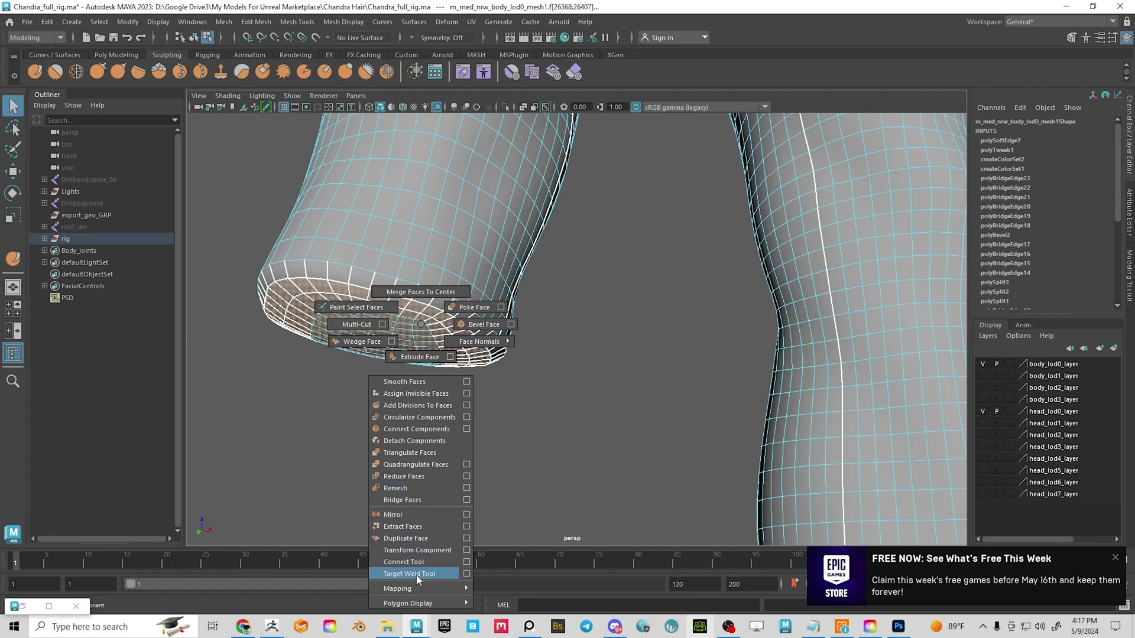
{"action": "mouse_move", "coordinate": [417, 583]}
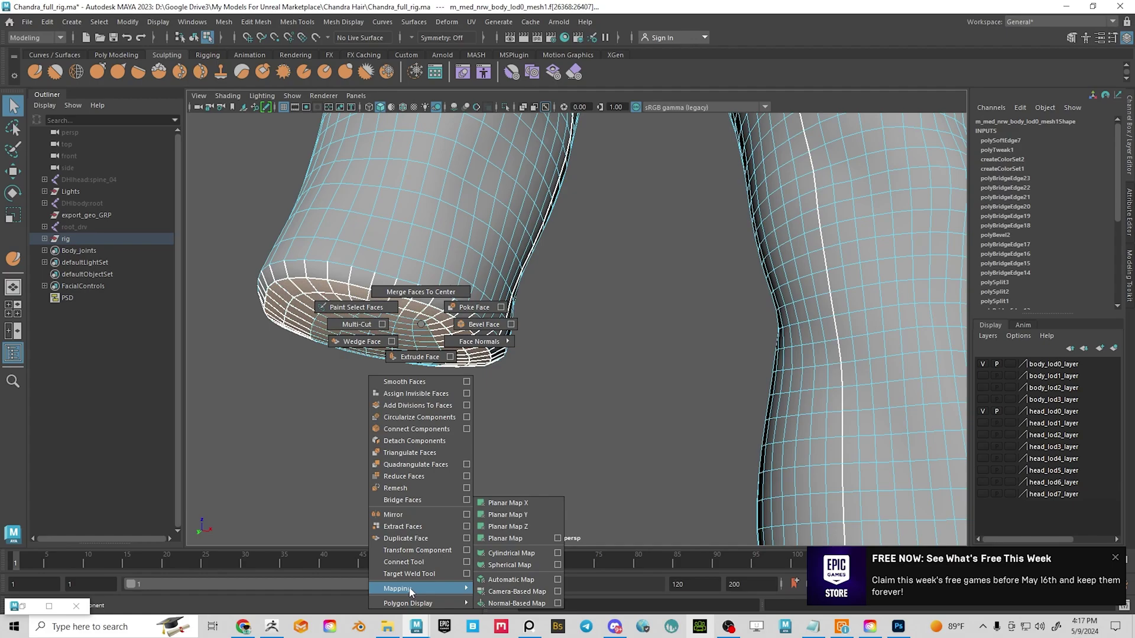
{"action": "left_click", "coordinate": [532, 515]}
{"action": "left_click_drag", "start_coordinate": [572, 401], "coordinate": [574, 365], "text": "alt"}
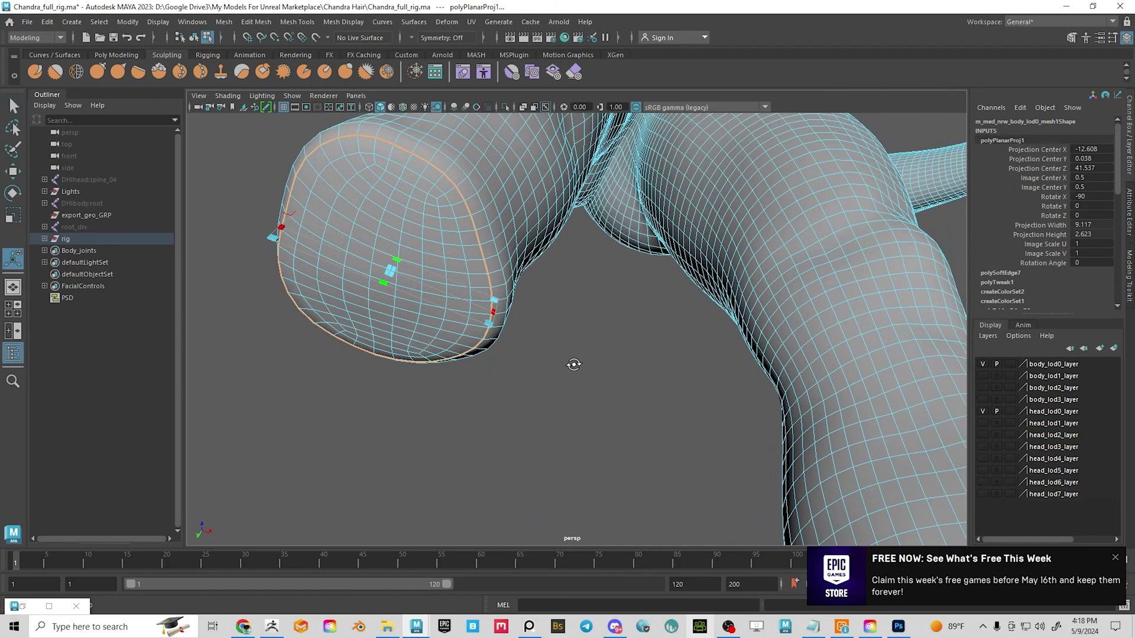
Select the newly projected stump cap's whole UV shell in the UV Editor with the Move tool active
{"action": "left_click", "coordinate": [472, 22]}
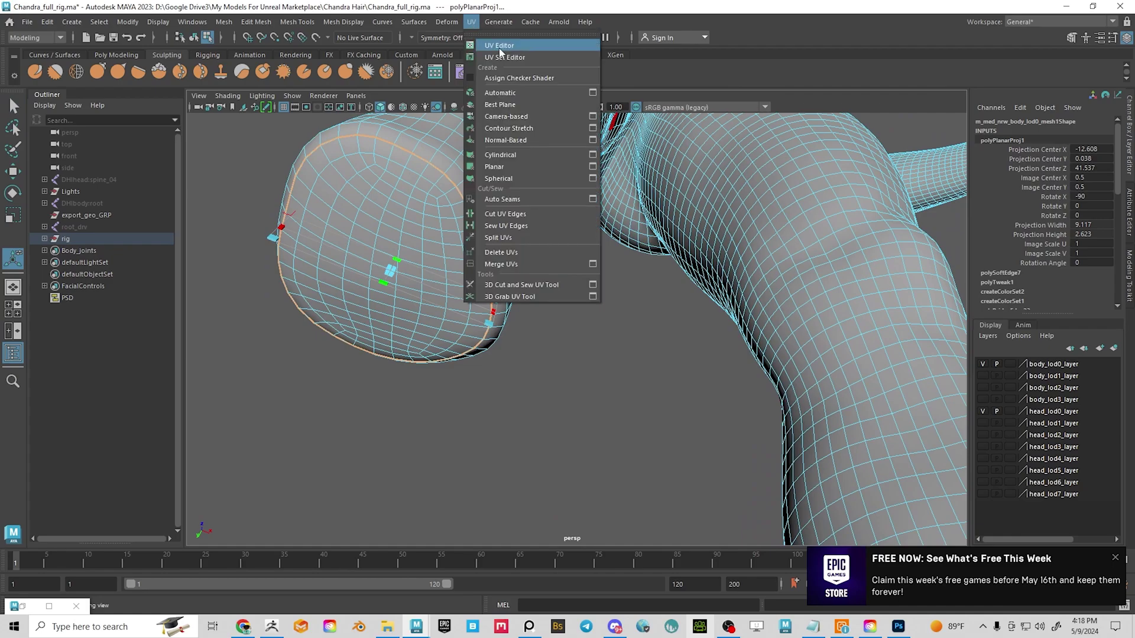
{"action": "left_click", "coordinate": [501, 41]}
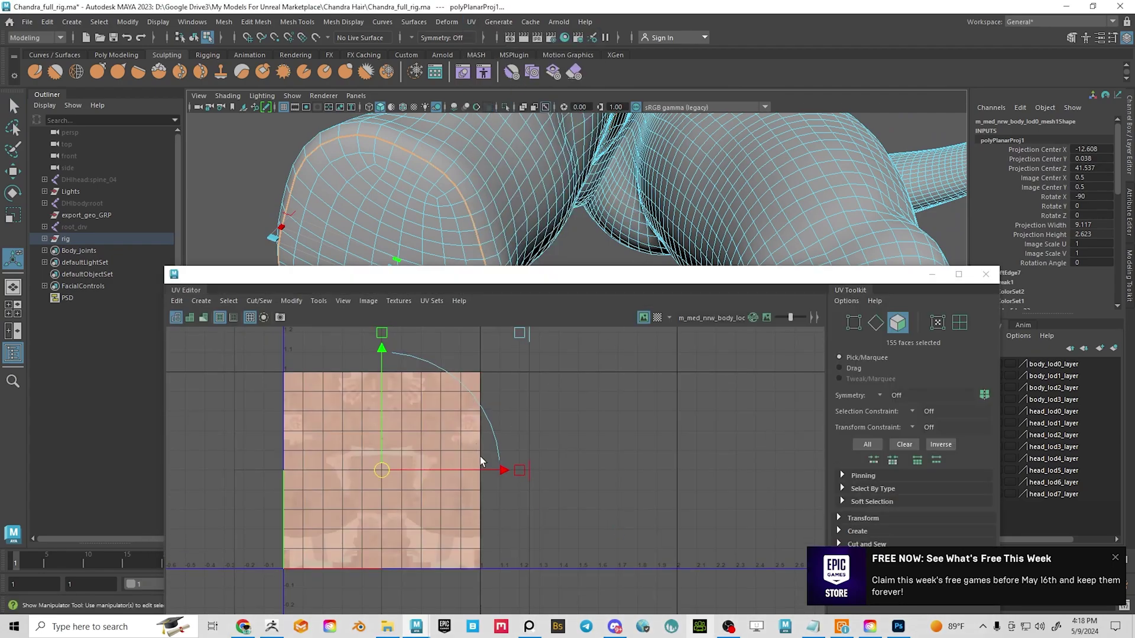
{"action": "scroll", "coordinate": [421, 466], "scroll_direction": "down", "scroll_amount": 3}
{"action": "right_click_drag", "start_coordinate": [454, 214], "coordinate": [482, 194]}
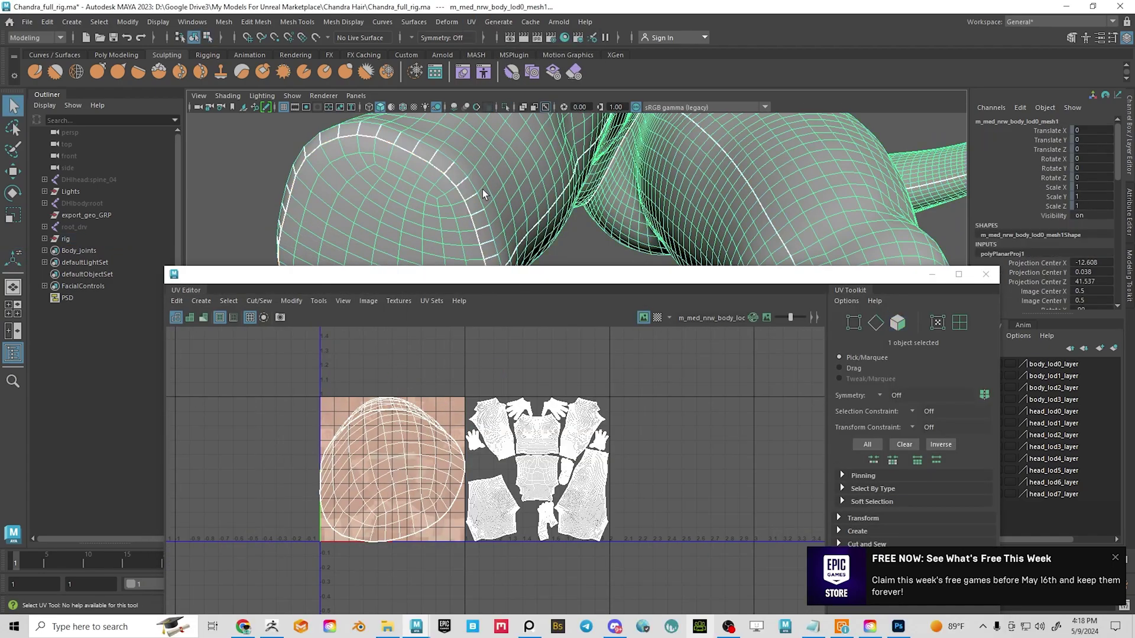
{"action": "right_click_drag", "start_coordinate": [407, 470], "coordinate": [393, 422]}
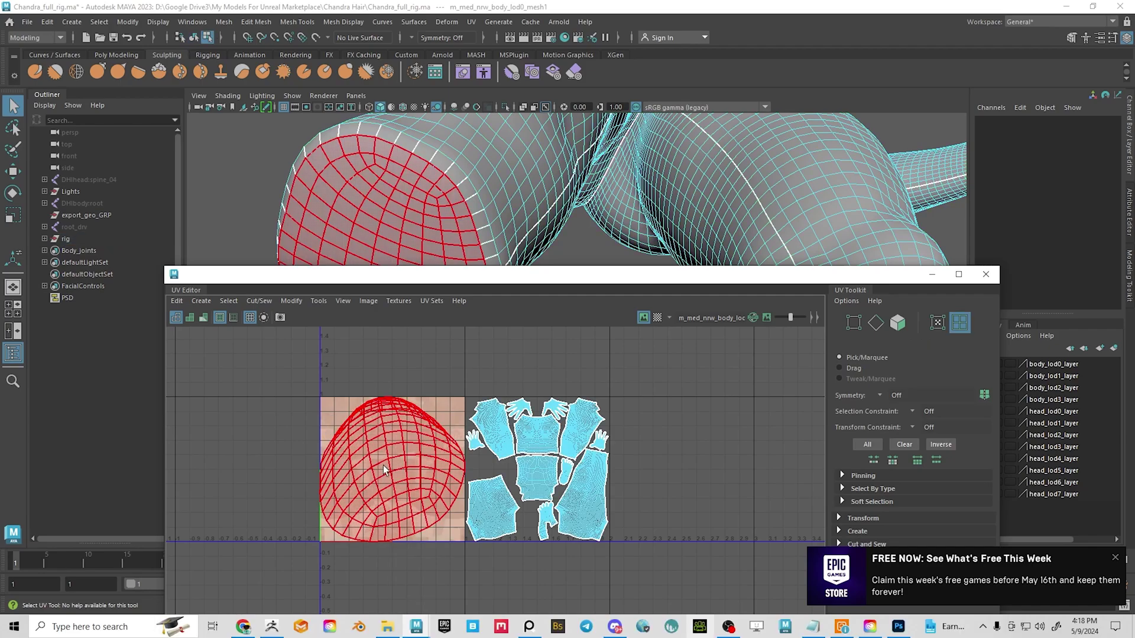
{"action": "left_click", "coordinate": [385, 470]}
{"action": "key", "text": "w"}
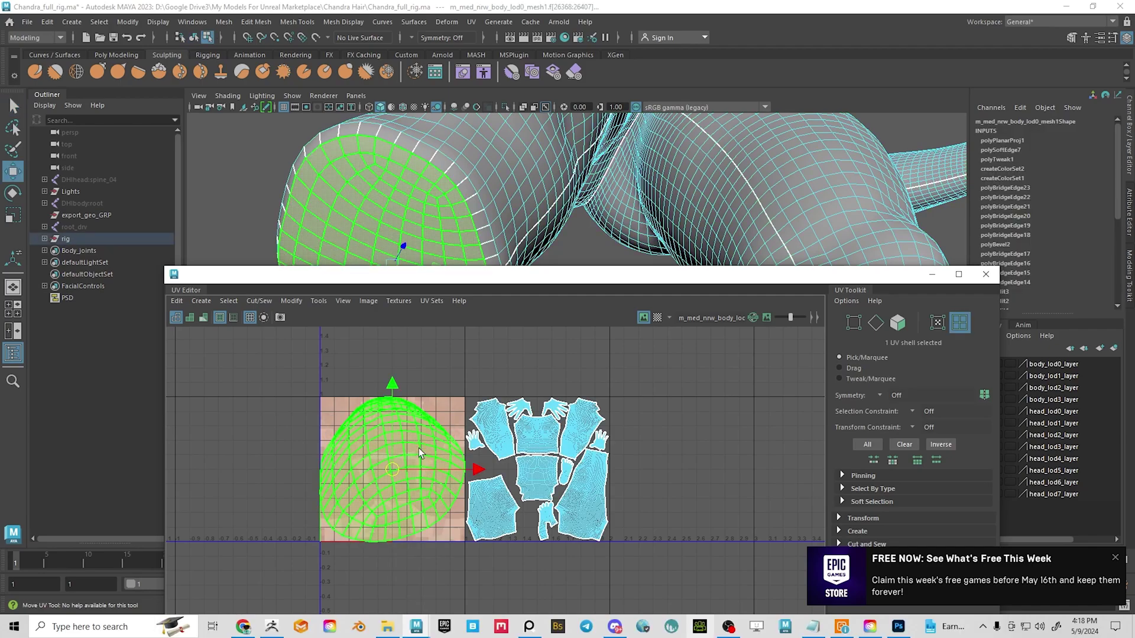
{"action": "right_click_drag", "start_coordinate": [420, 445], "coordinate": [423, 448], "text": "shift"}
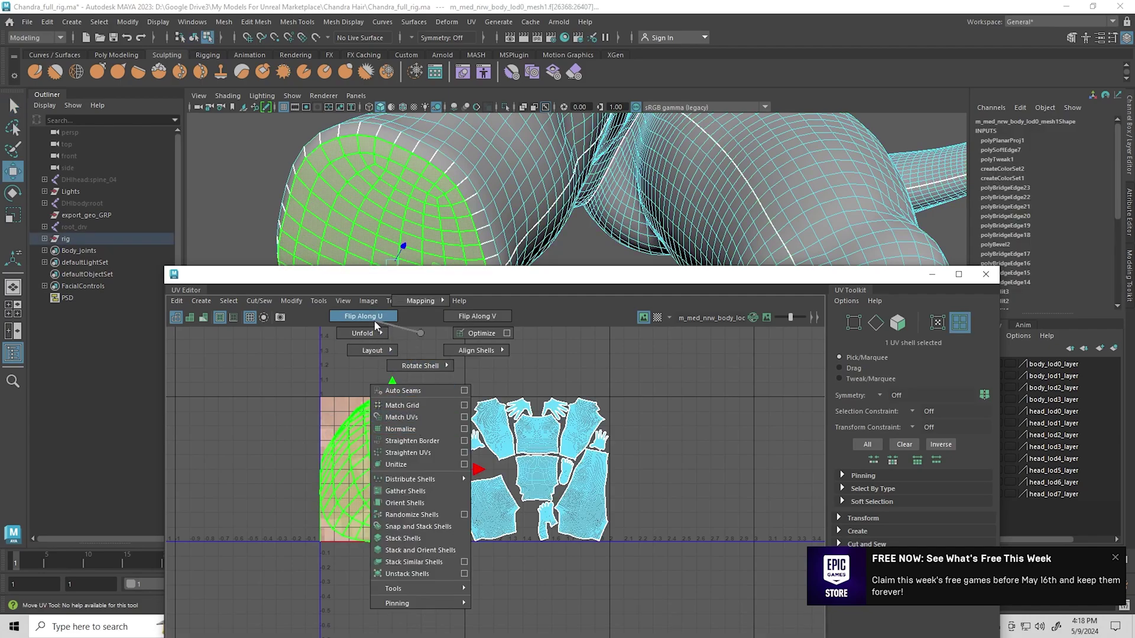
{"action": "right_click_drag", "start_coordinate": [420, 333], "coordinate": [420, 332], "text": "shift"}
{"action": "right_click_drag", "start_coordinate": [398, 441], "coordinate": [398, 441]}
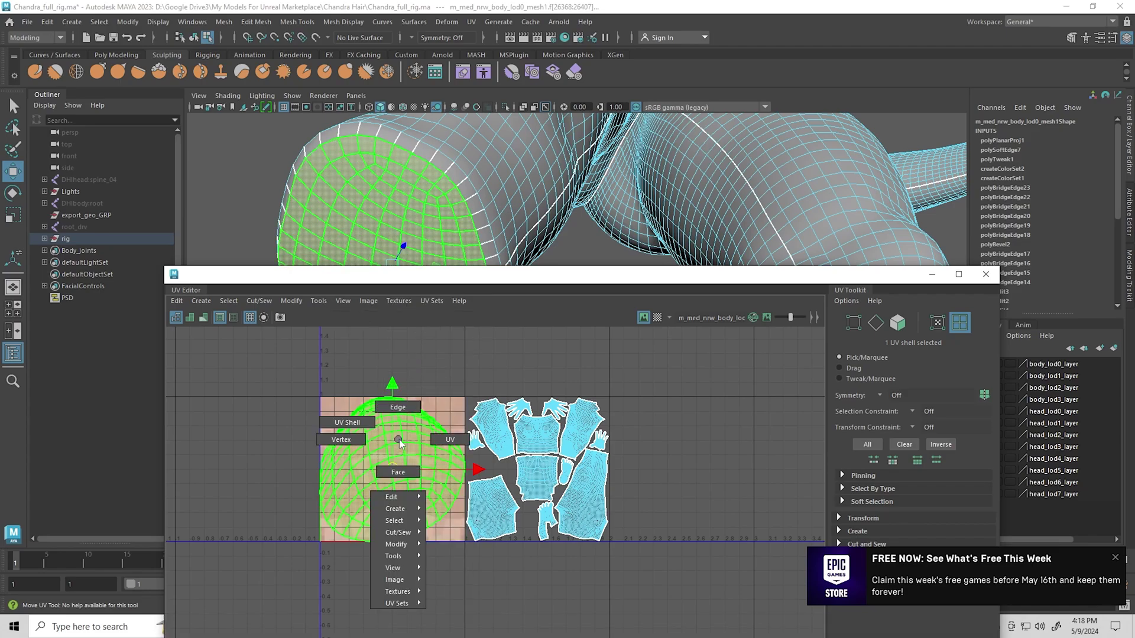
Switch to UV shell selection and examine how the body's UV shells are laid out beside the stump cap's shell
{"action": "left_click", "coordinate": [347, 422]}
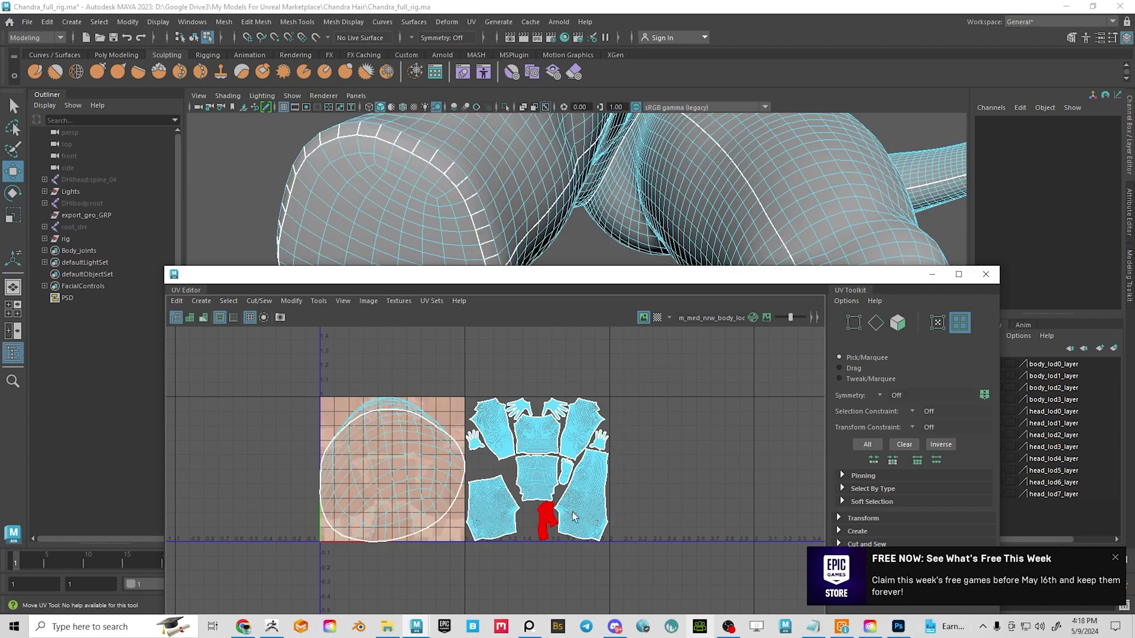
{"action": "scroll", "coordinate": [596, 435], "scroll_direction": "up", "scroll_amount": 5}
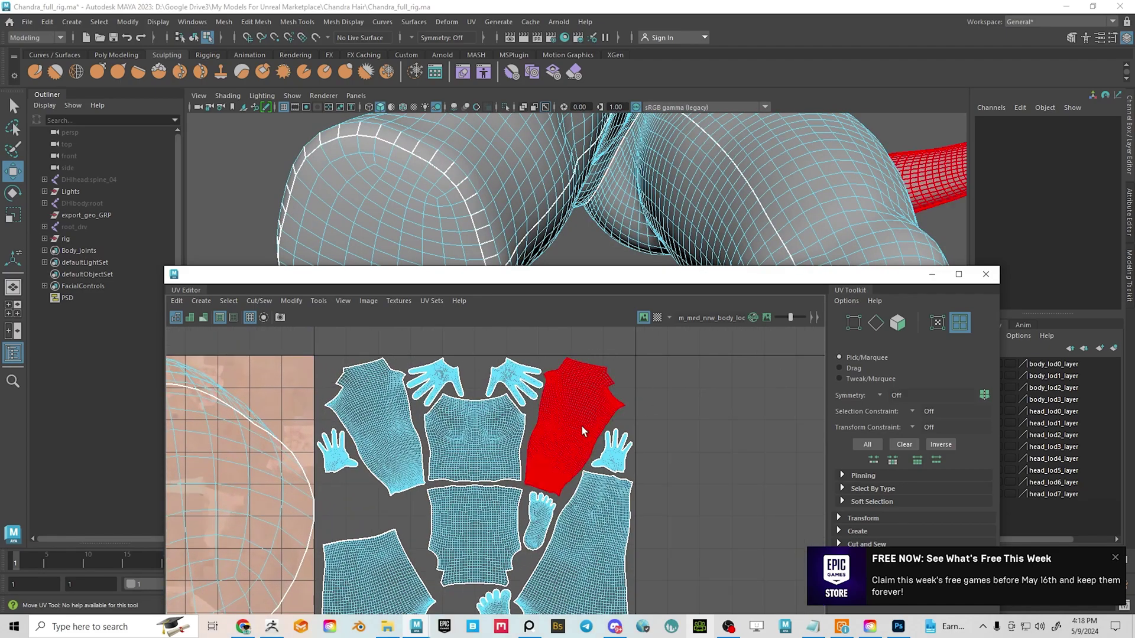
{"action": "scroll", "coordinate": [581, 426], "scroll_direction": "up", "scroll_amount": 2}
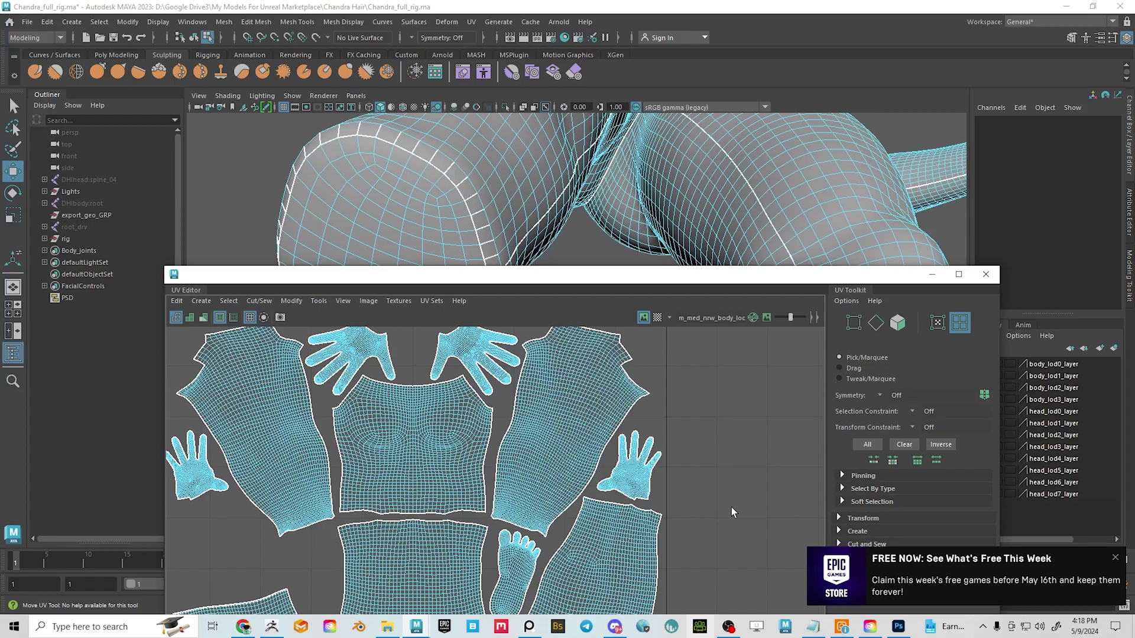
{"action": "scroll", "coordinate": [745, 521], "scroll_direction": "down", "scroll_amount": 2}
{"action": "scroll", "coordinate": [769, 491], "scroll_direction": "down", "scroll_amount": 1}
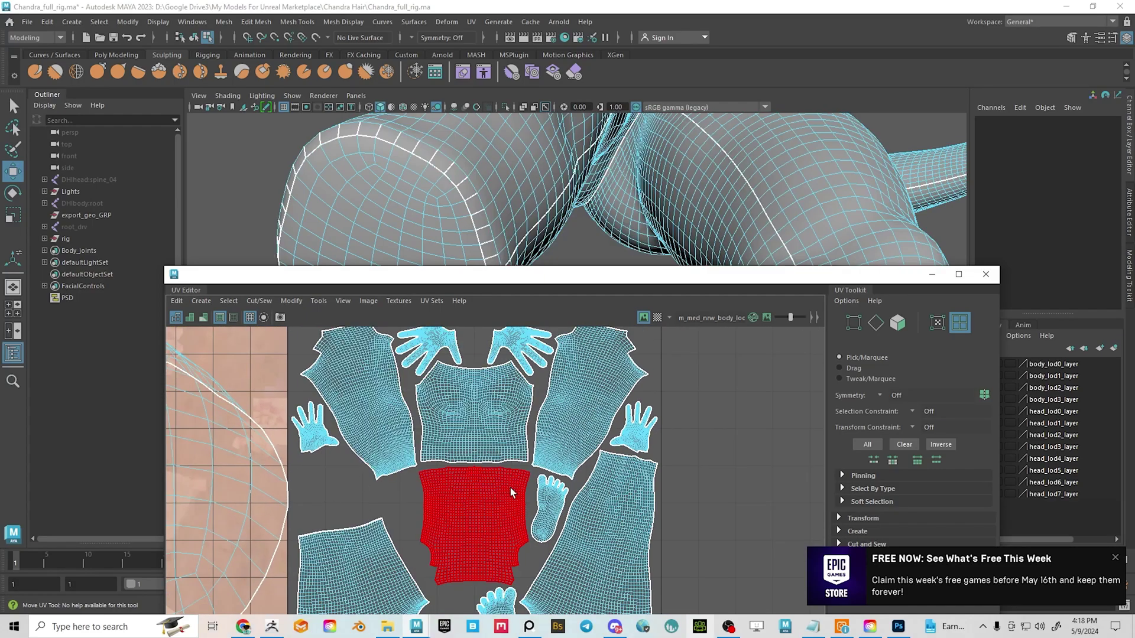
{"action": "middle_click_drag", "start_coordinate": [437, 522], "coordinate": [519, 431], "text": "alt"}
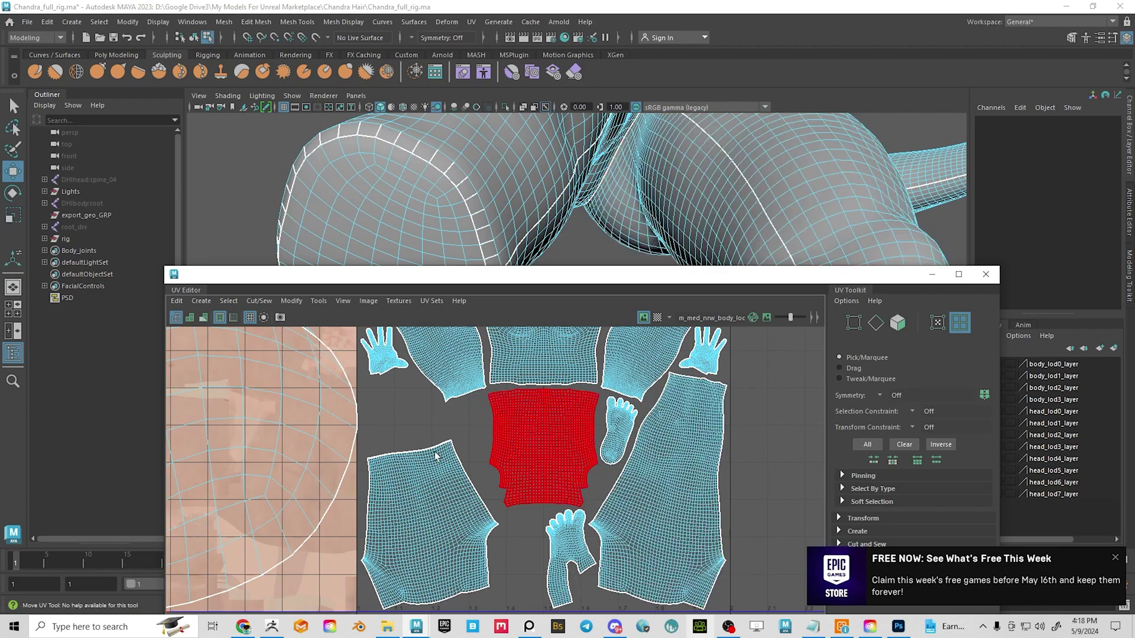
{"action": "middle_click_drag", "start_coordinate": [441, 464], "coordinate": [497, 509], "text": "alt"}
{"action": "right_click_drag", "start_coordinate": [478, 495], "coordinate": [322, 411], "text": "alt"}
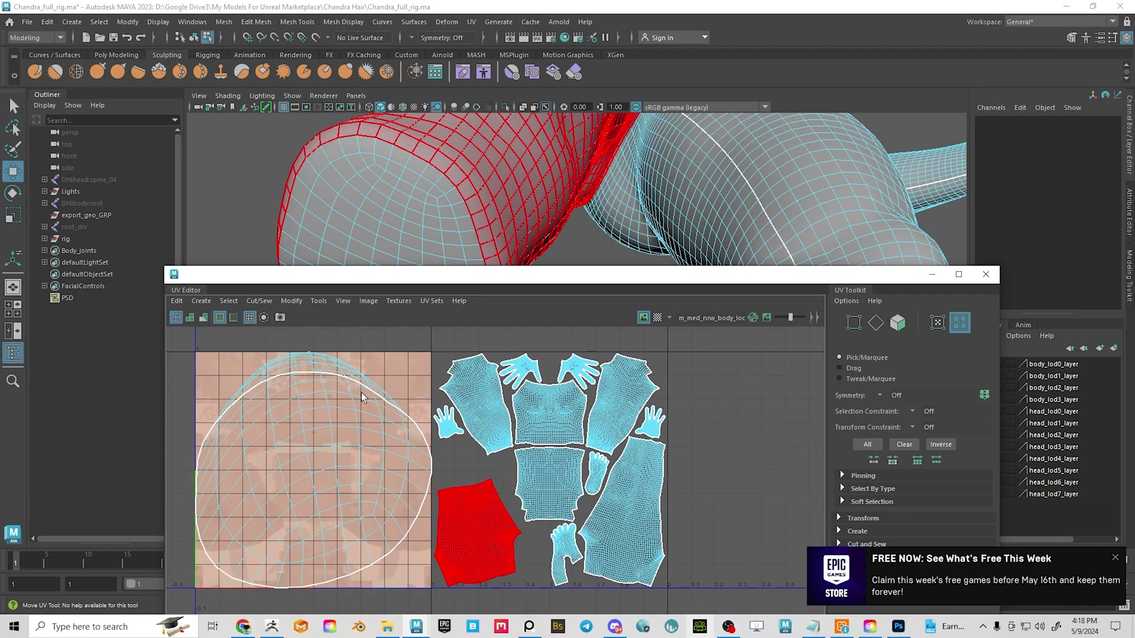
Select the stump cap's UV shell and unfold it
{"action": "left_click", "coordinate": [343, 445]}
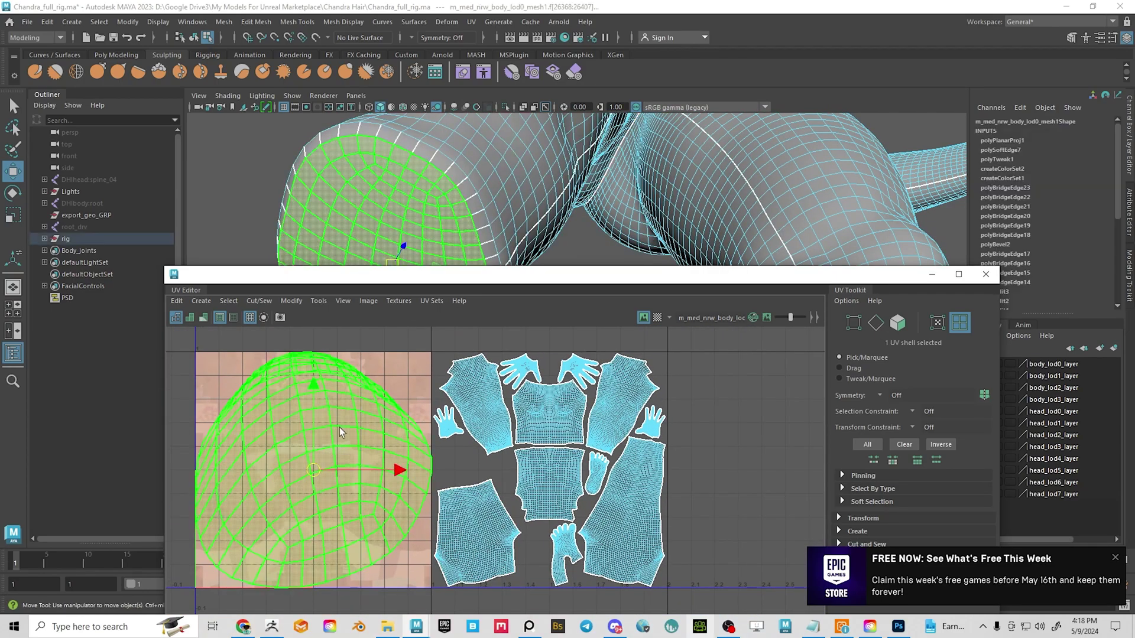
{"action": "middle_click_drag", "start_coordinate": [339, 430], "coordinate": [388, 414], "text": "alt"}
{"action": "right_click", "coordinate": [410, 424], "text": "shift"}
{"action": "mouse_move", "coordinate": [410, 423]}
{"action": "right_mouse_down", "text": "shift"}
{"action": "mouse_move", "coordinate": [354, 337]}
{"action": "mouse_move", "coordinate": [279, 330]}
{"action": "right_mouse_up", "text": "shift"}
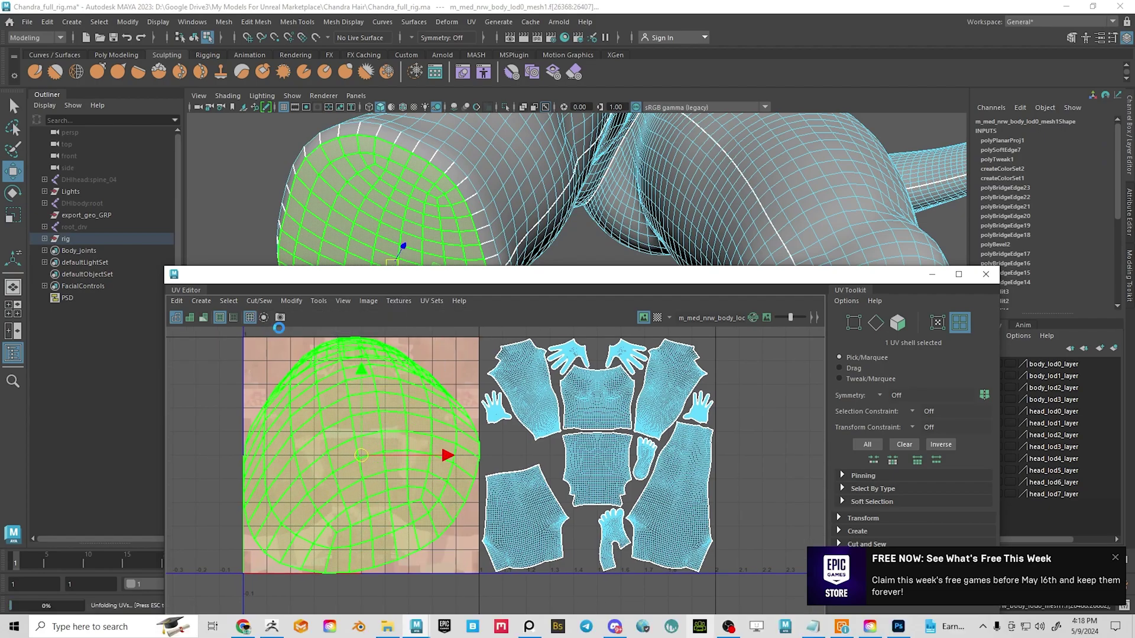
Scale the unfolded cap shell down and move it into the free space above the cut leg's shell in the neighbouring tile
{"action": "scroll", "coordinate": [372, 422], "scroll_direction": "down", "scroll_amount": 2}
{"action": "key", "text": "r"}
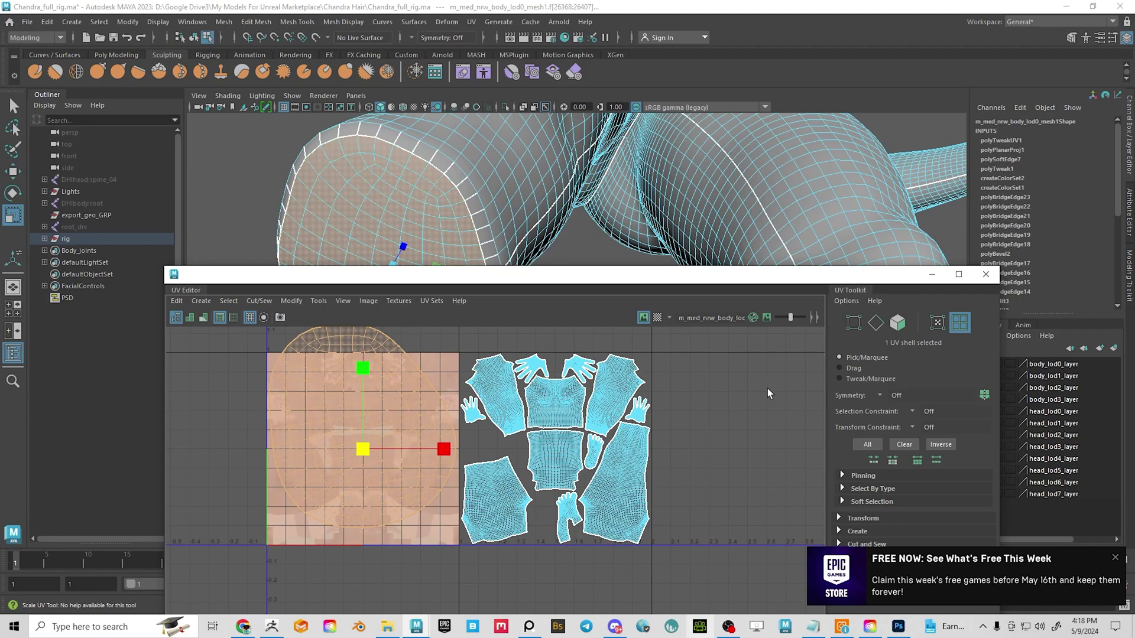
{"action": "key", "text": "w"}
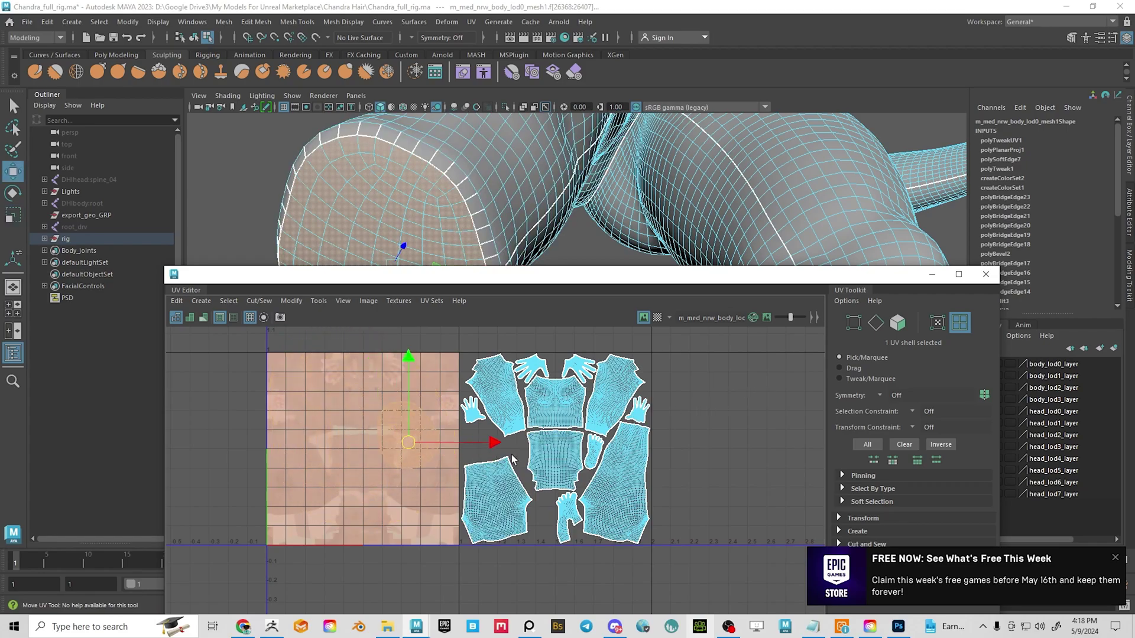
{"action": "left_click", "coordinate": [601, 474]}
{"action": "scroll", "coordinate": [598, 476], "scroll_direction": "up", "scroll_amount": 4}
{"action": "key", "text": "r"}
{"action": "middle_click_drag", "start_coordinate": [776, 419], "coordinate": [729, 421]}
{"action": "key", "text": "w"}
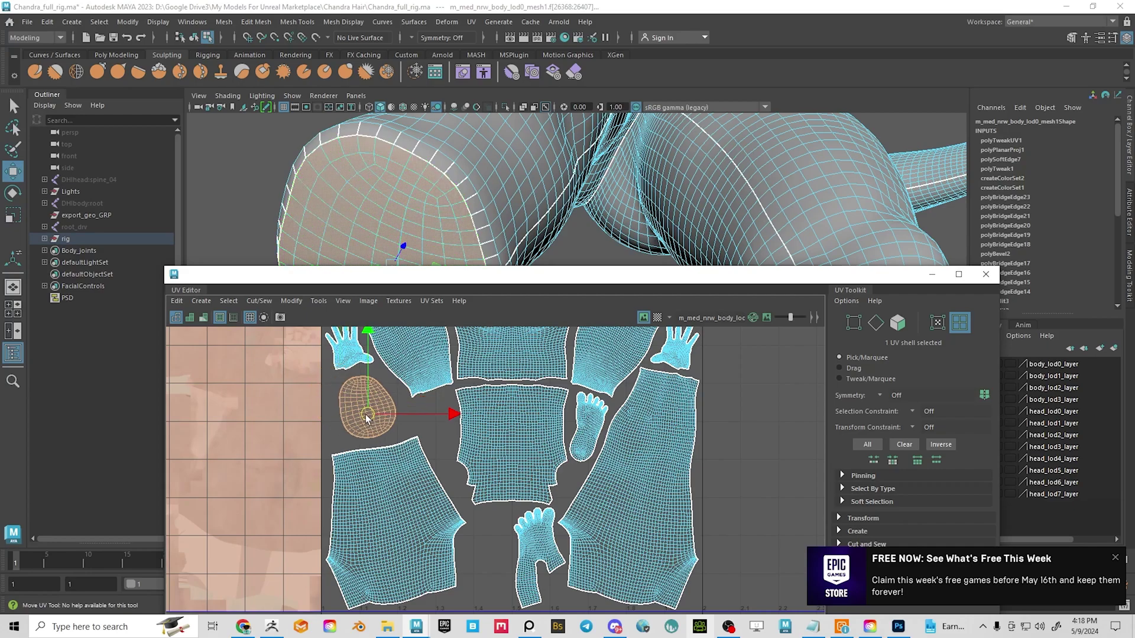
{"action": "left_click_drag", "start_coordinate": [366, 417], "coordinate": [371, 420]}
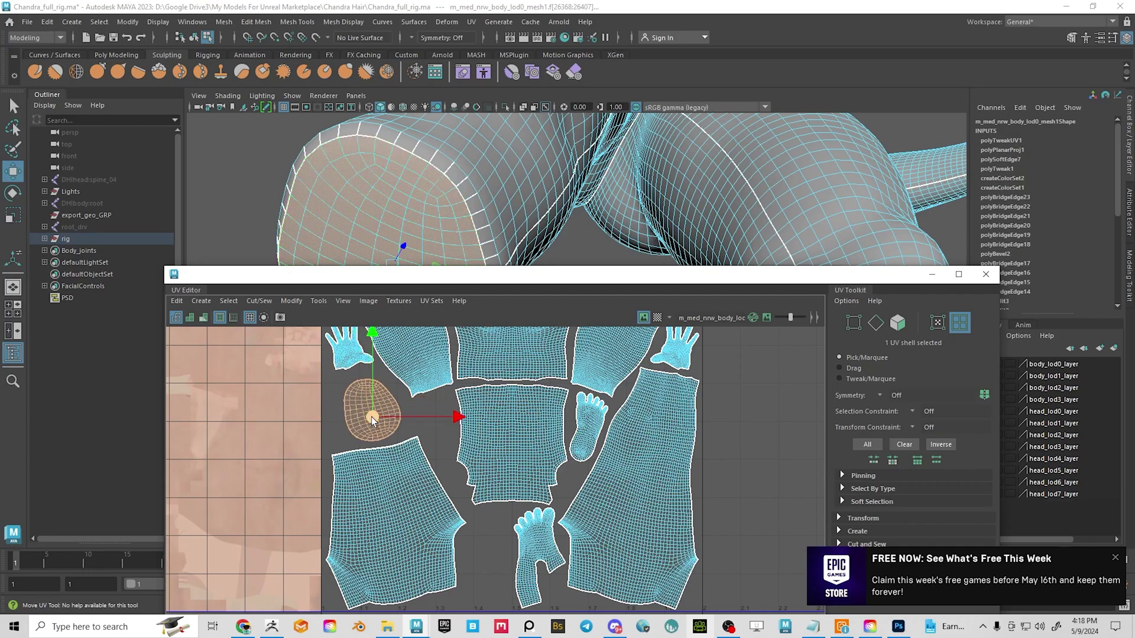
Shrink the cap shell further to match the cut leg's mesh density and place it just above that shell's cut edge
{"action": "scroll", "coordinate": [372, 420], "scroll_direction": "up", "scroll_amount": 5}
{"action": "key", "text": "r"}
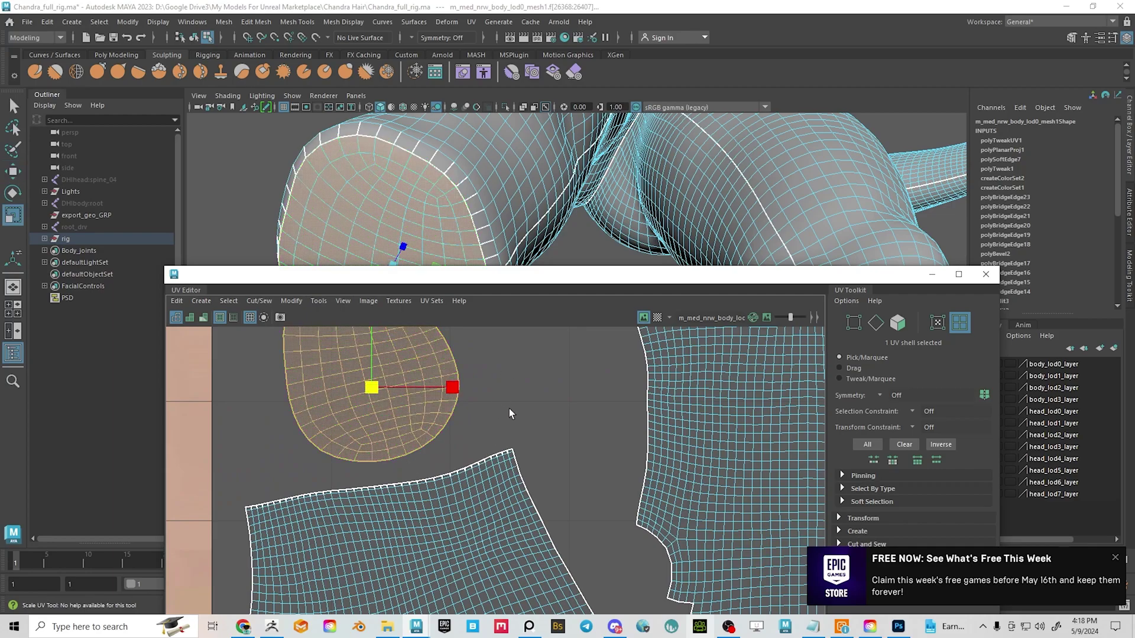
{"action": "middle_click_drag", "start_coordinate": [509, 410], "coordinate": [454, 409]}
{"action": "key", "text": "w"}
{"action": "left_click_drag", "start_coordinate": [382, 390], "coordinate": [422, 447]}
{"action": "scroll", "coordinate": [428, 478], "scroll_direction": "up", "scroll_amount": 4}
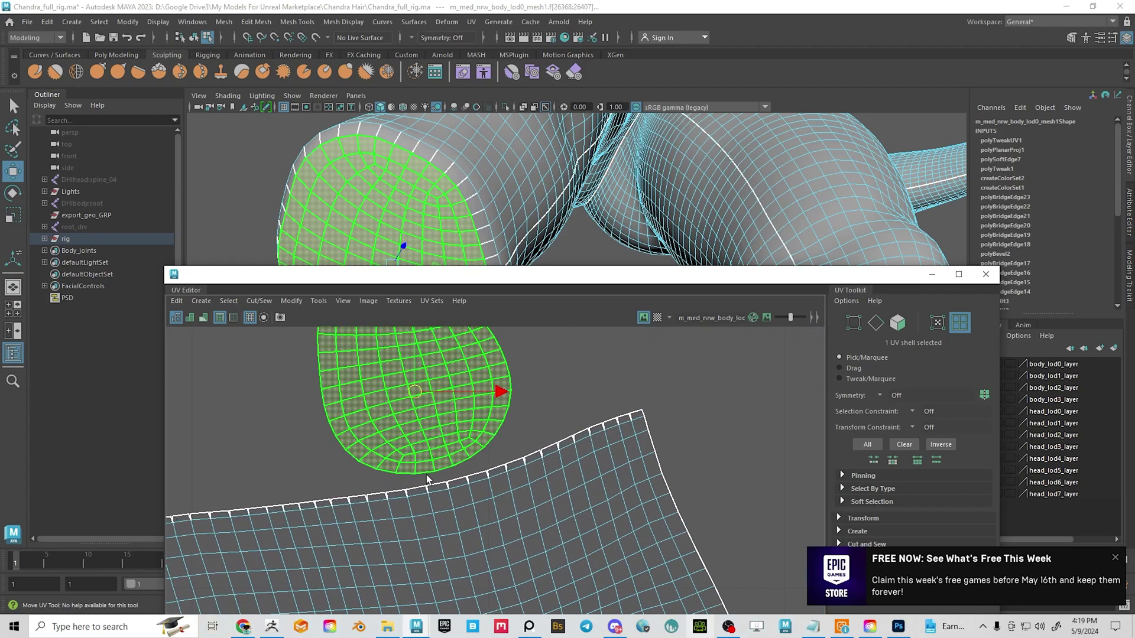
{"action": "scroll", "coordinate": [427, 478], "scroll_direction": "up", "scroll_amount": 2}
{"action": "middle_click_drag", "start_coordinate": [476, 447], "coordinate": [506, 439]}
{"action": "key", "text": "r"}
{"action": "key", "text": "w"}
{"action": "scroll", "coordinate": [499, 448], "scroll_direction": "down", "scroll_amount": 4}
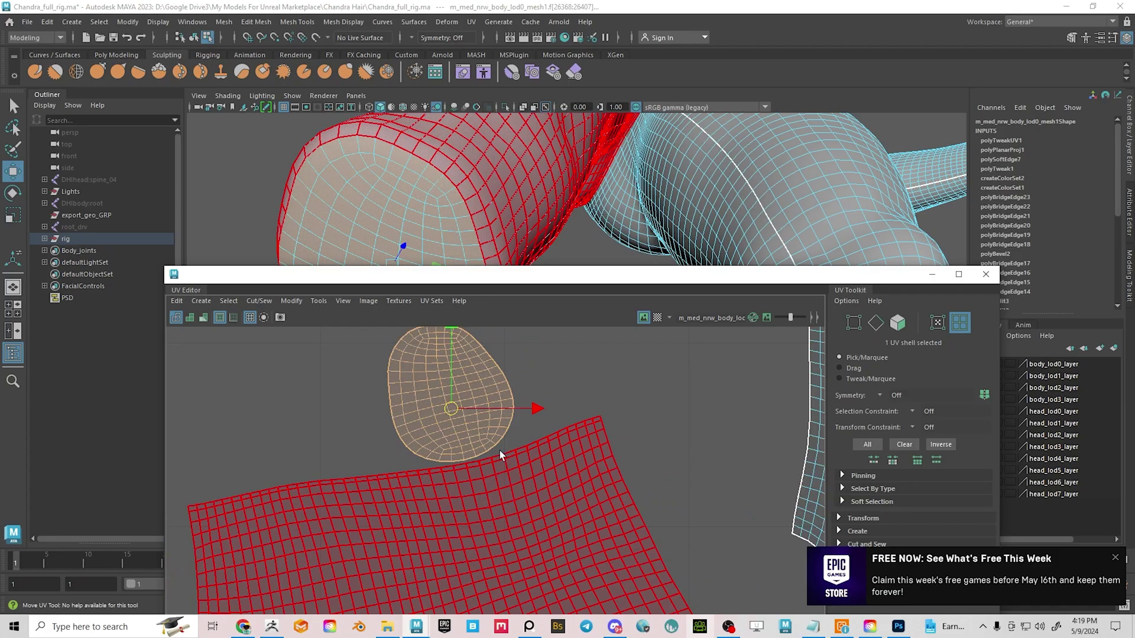
{"action": "scroll", "coordinate": [499, 451], "scroll_direction": "down", "scroll_amount": 5}
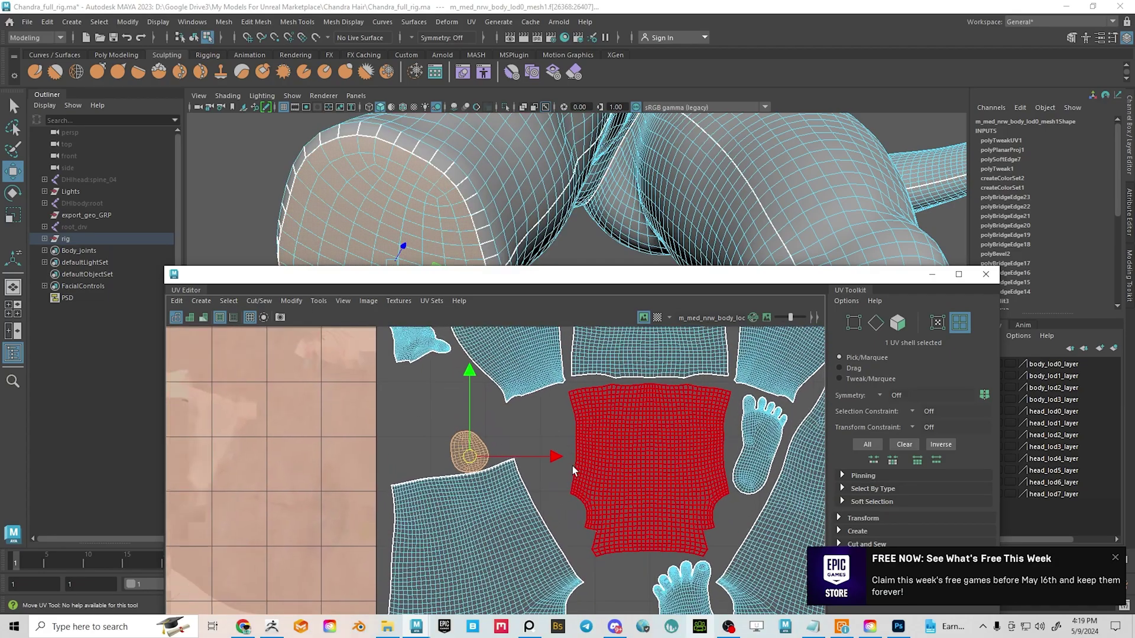
Move the cap shell into the gap between the cut leg's shell and the lower foot shell, fine-tuning its scale
{"action": "middle_click_drag", "start_coordinate": [572, 465], "coordinate": [564, 425], "text": "alt"}
{"action": "middle_click_drag", "start_coordinate": [580, 478], "coordinate": [521, 413], "text": "alt"}
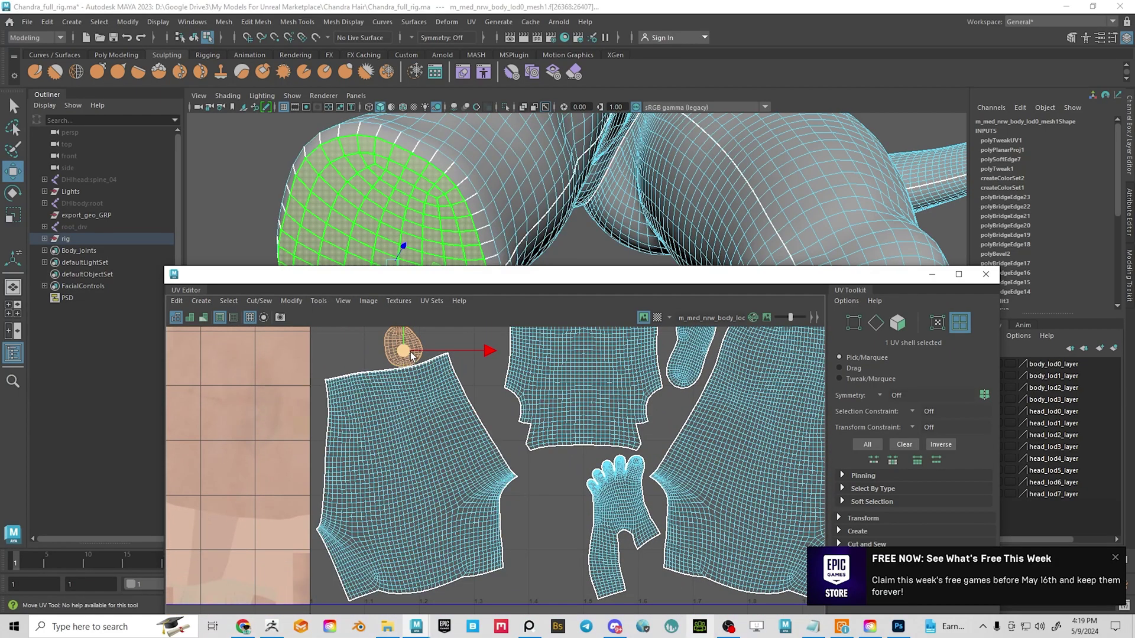
{"action": "left_click_drag", "start_coordinate": [412, 356], "coordinate": [554, 531]}
{"action": "middle_click_drag", "start_coordinate": [604, 541], "coordinate": [591, 450]}
{"action": "scroll", "coordinate": [562, 488], "scroll_direction": "down", "scroll_amount": 2}
{"action": "key", "text": "r"}
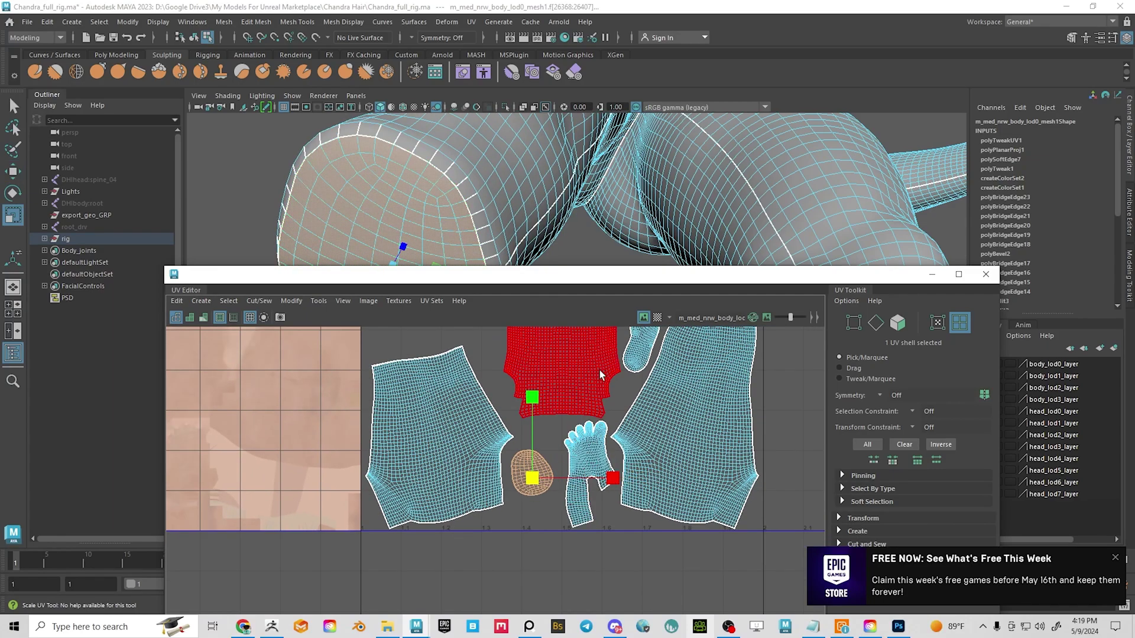
{"action": "middle_click_drag", "start_coordinate": [599, 371], "coordinate": [622, 460], "text": "alt"}
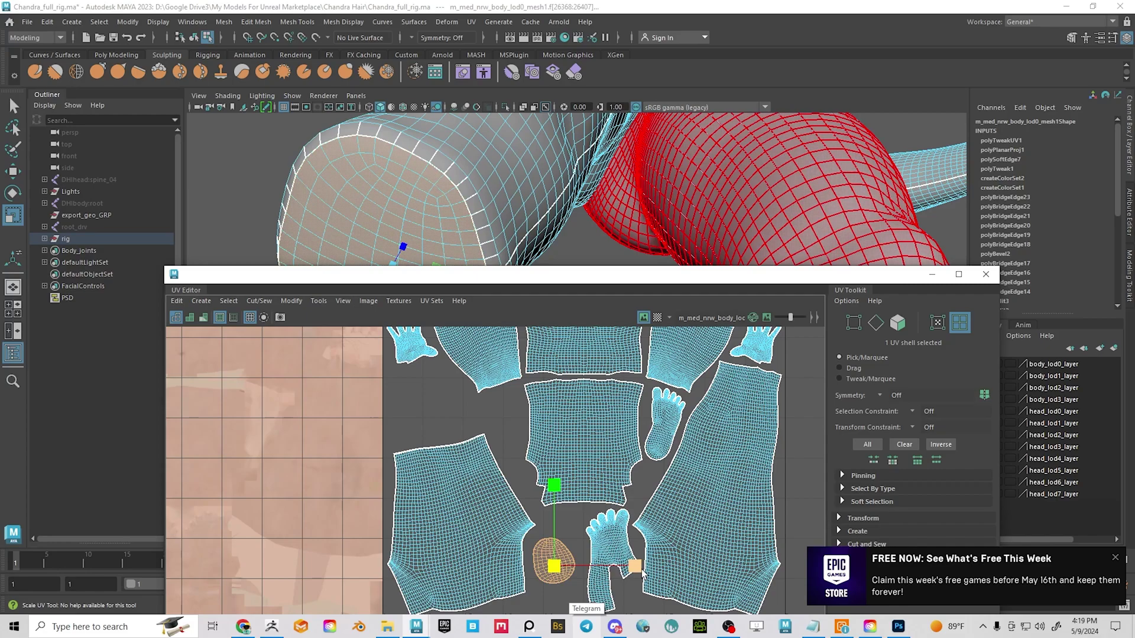
{"action": "middle_click_drag", "start_coordinate": [642, 573], "coordinate": [621, 548], "text": "alt"}
{"action": "left_click_drag", "start_coordinate": [534, 540], "coordinate": [543, 544]}
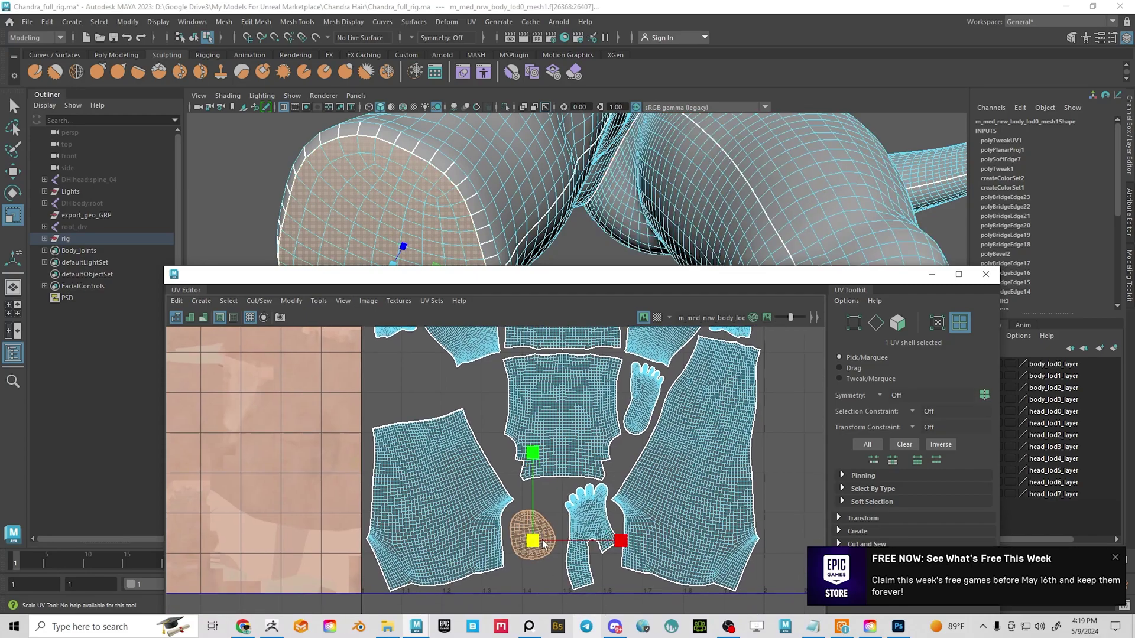
{"action": "middle_click_drag", "start_coordinate": [544, 544], "coordinate": [562, 548], "text": "alt"}
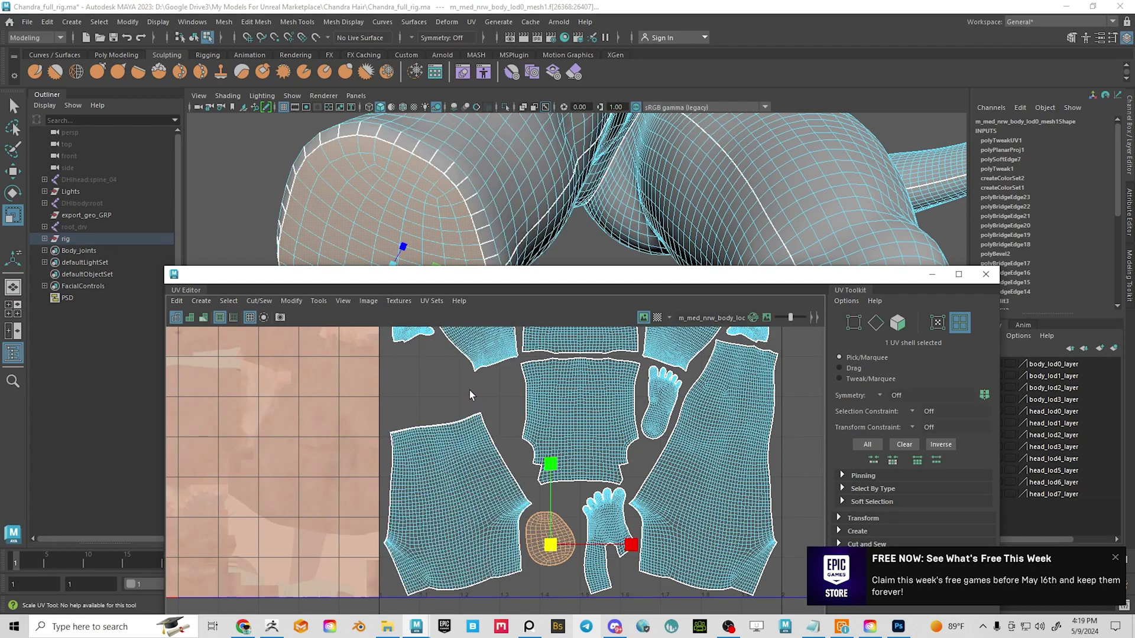
Deselect the cap shell and check its size and spacing against the neighbouring shells in the UV layout
{"action": "scroll", "coordinate": [406, 491], "scroll_direction": "down", "scroll_amount": 3}
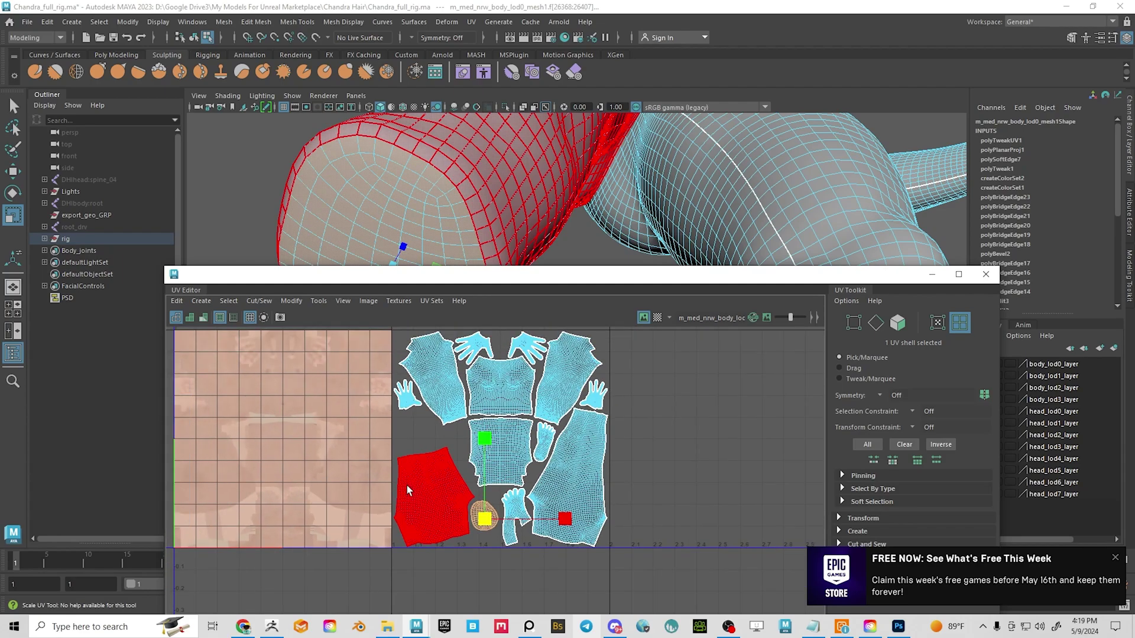
{"action": "left_click", "coordinate": [680, 483]}
{"action": "middle_click_drag", "start_coordinate": [693, 503], "coordinate": [710, 494], "text": "alt"}
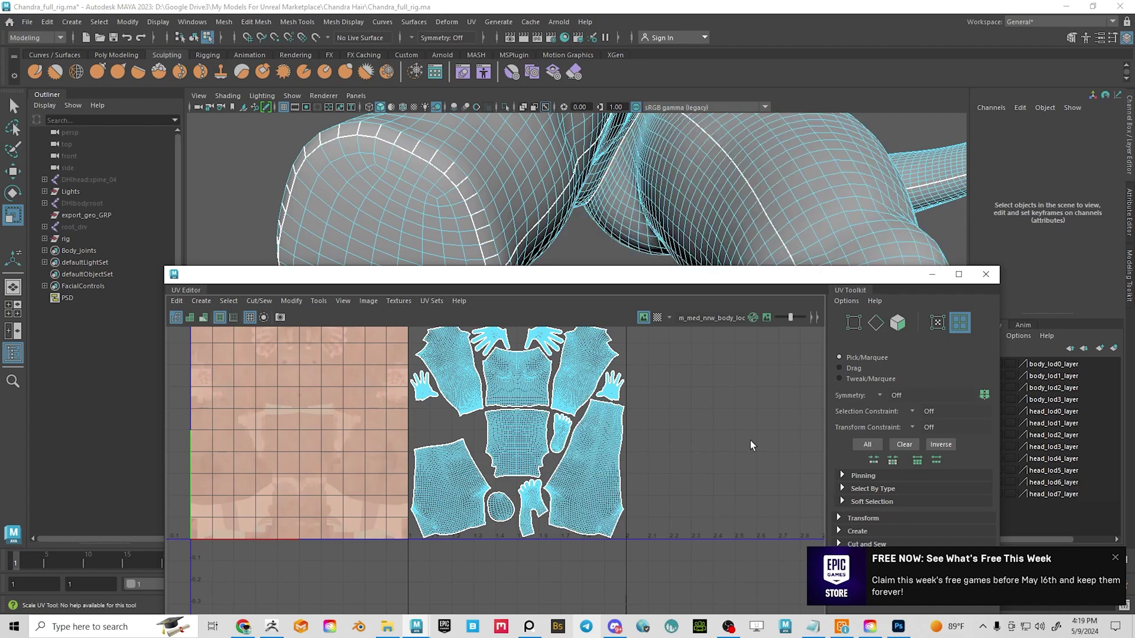
{"action": "scroll", "coordinate": [534, 513], "scroll_direction": "up", "scroll_amount": 5}
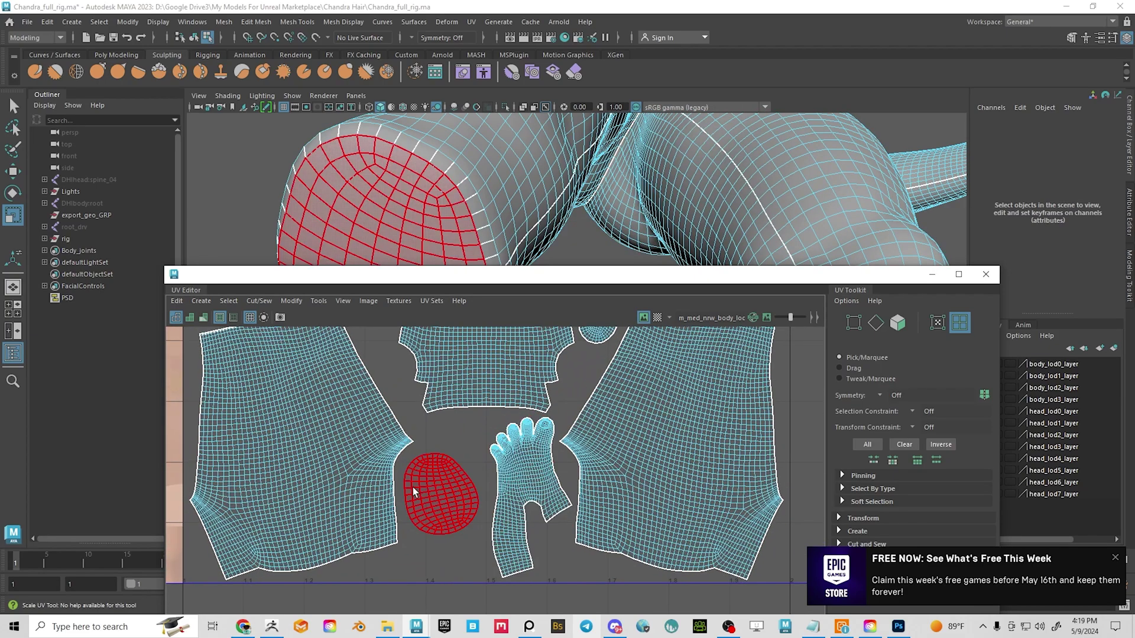
{"action": "middle_click_drag", "start_coordinate": [478, 467], "coordinate": [493, 602], "text": "alt"}
{"action": "scroll", "coordinate": [509, 442], "scroll_direction": "down", "scroll_amount": 3}
{"action": "middle_click_drag", "start_coordinate": [470, 528], "coordinate": [514, 432], "text": "alt"}
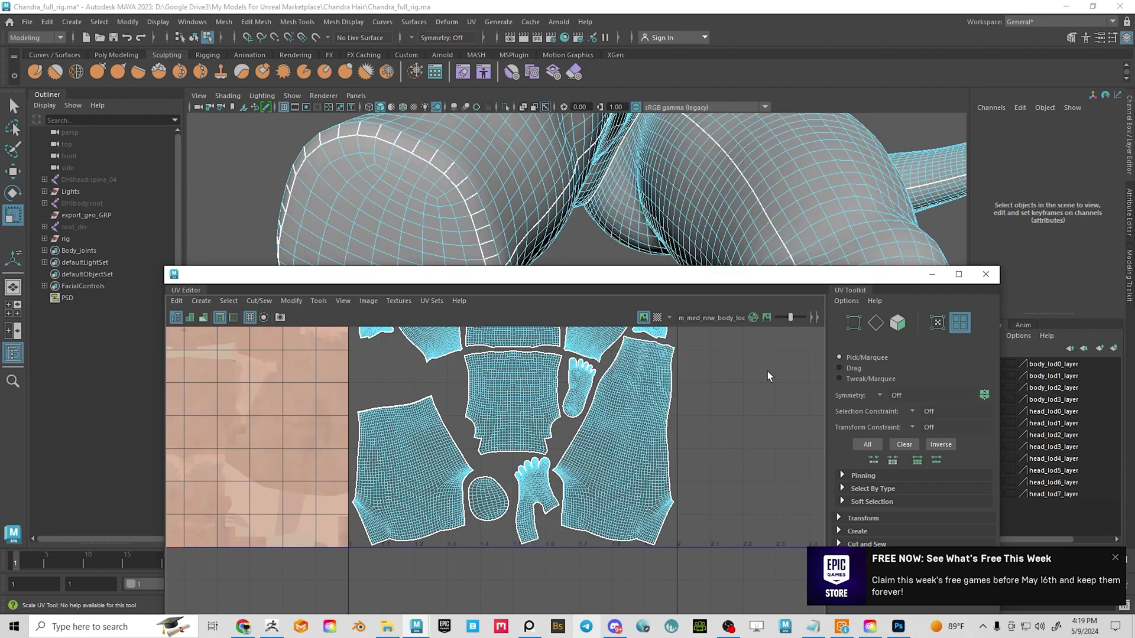
Minimize the UV Editor, return the body to object mode and deselect it, with the whole character in view
{"action": "left_click", "coordinate": [937, 275]}
{"action": "left_click_drag", "start_coordinate": [640, 255], "coordinate": [704, 322], "text": "alt"}
{"action": "right_click_drag", "start_coordinate": [704, 322], "coordinate": [537, 310], "text": "alt"}
{"action": "right_click_drag", "start_coordinate": [525, 259], "coordinate": [572, 235]}
{"action": "left_click", "coordinate": [598, 289]}
{"action": "left_click_drag", "start_coordinate": [598, 289], "coordinate": [623, 375], "text": "alt"}
{"action": "right_click_drag", "start_coordinate": [623, 375], "coordinate": [458, 346], "text": "alt"}
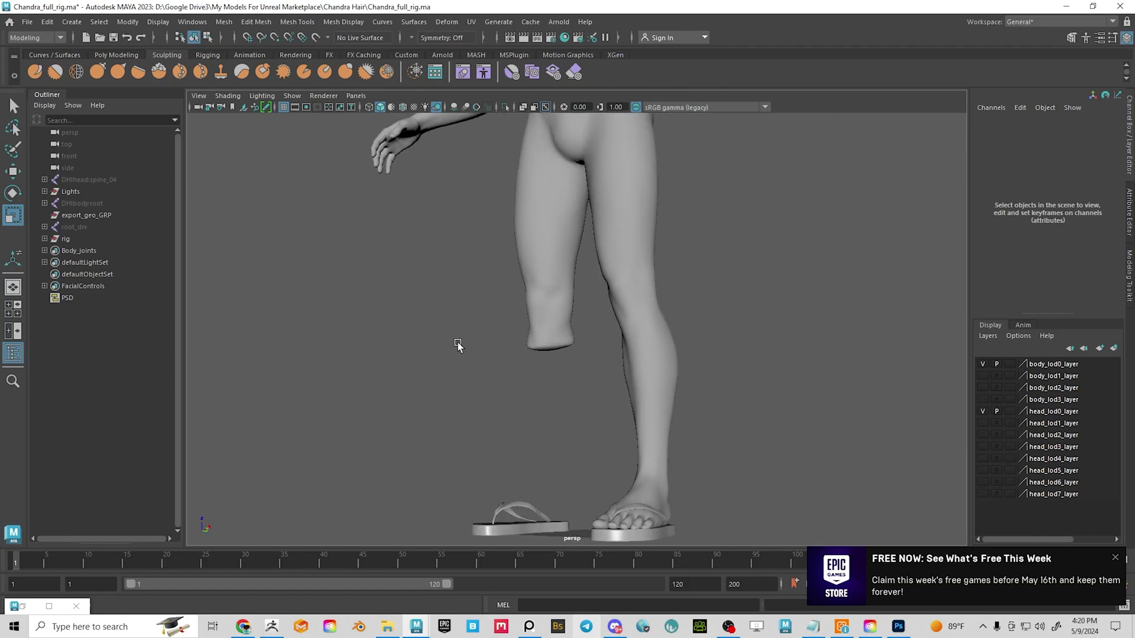
{"action": "scroll", "coordinate": [615, 424], "scroll_direction": "down", "scroll_amount": 5}
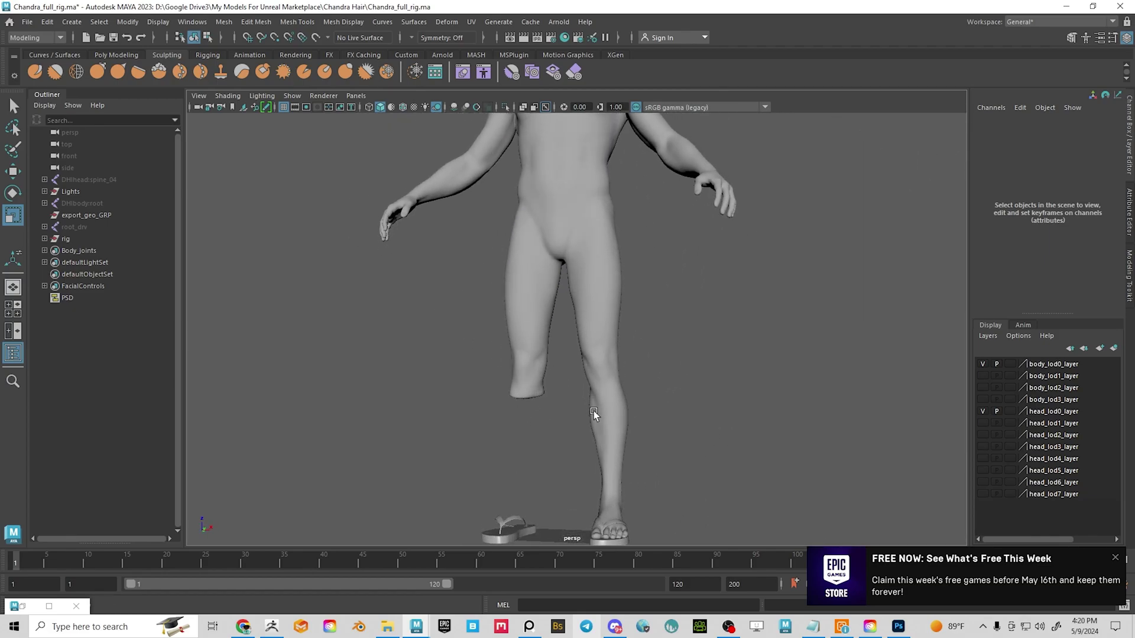
{"action": "scroll", "coordinate": [593, 412], "scroll_direction": "down", "scroll_amount": 5}
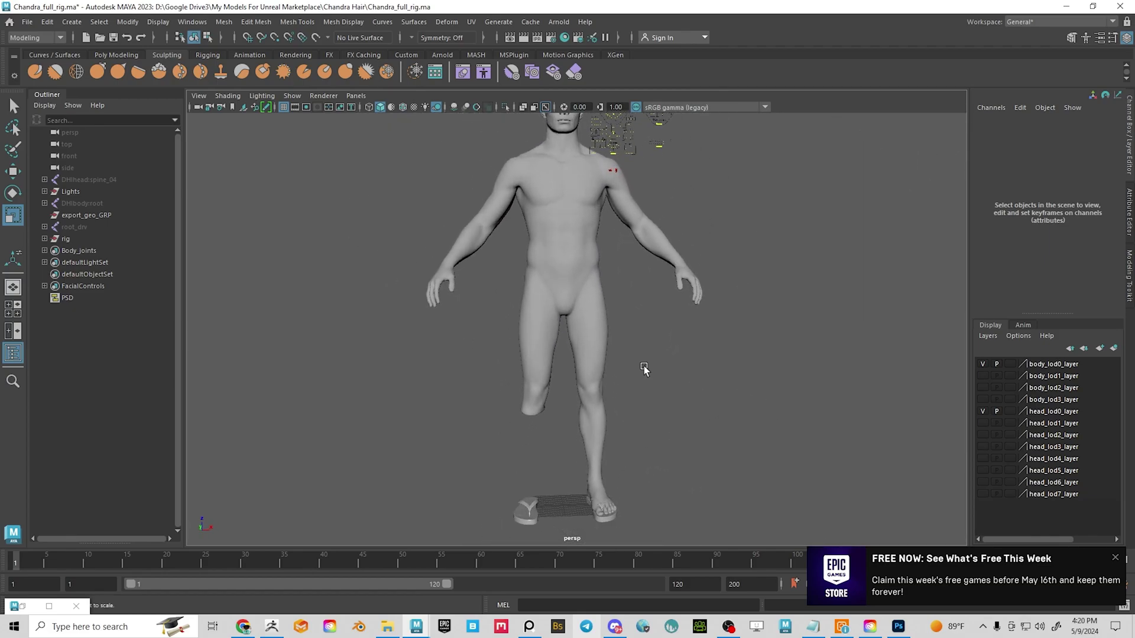
{"action": "middle_click_drag", "start_coordinate": [644, 366], "coordinate": [642, 385], "text": "alt"}
Select the body mesh and delete its construction history by type
{"action": "left_click", "coordinate": [590, 300]}
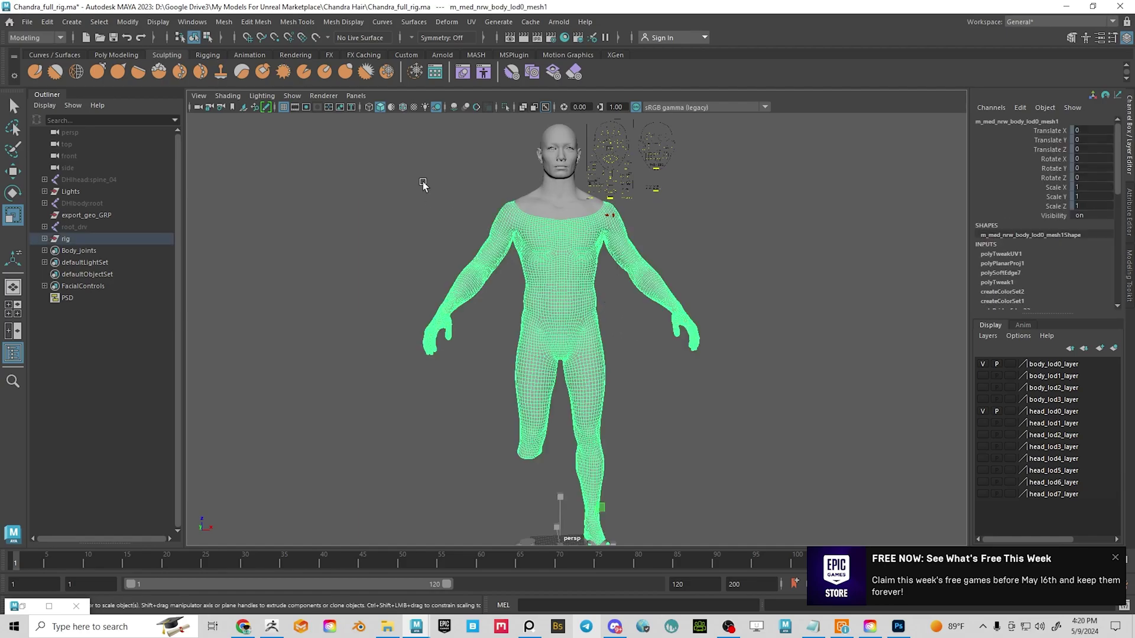
{"action": "left_click", "coordinate": [47, 22]}
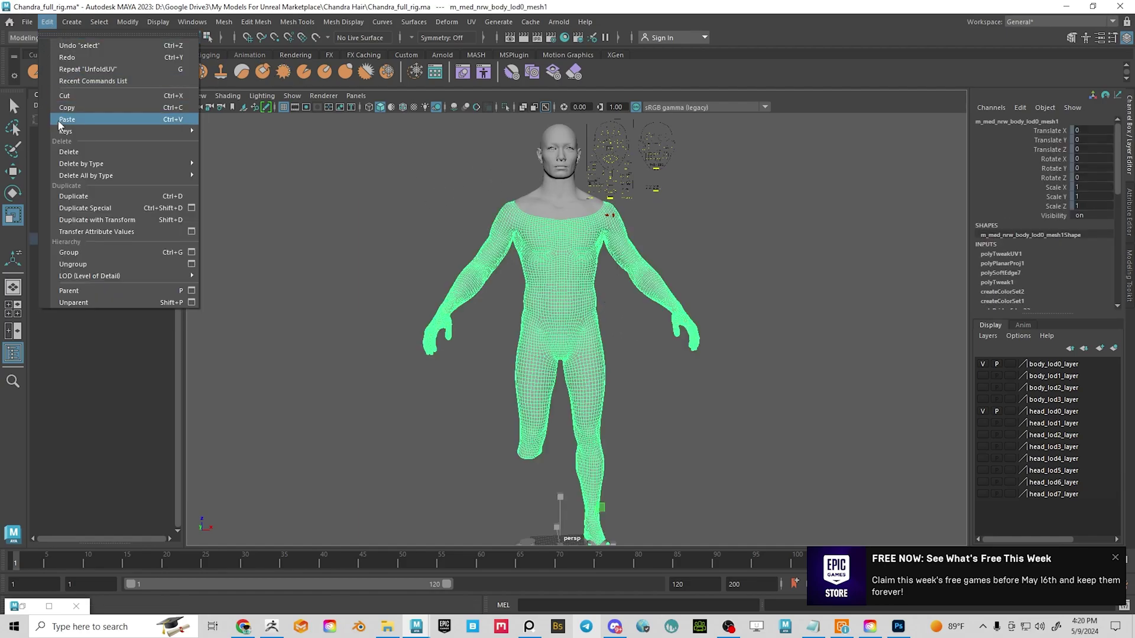
{"action": "mouse_move", "coordinate": [82, 180]}
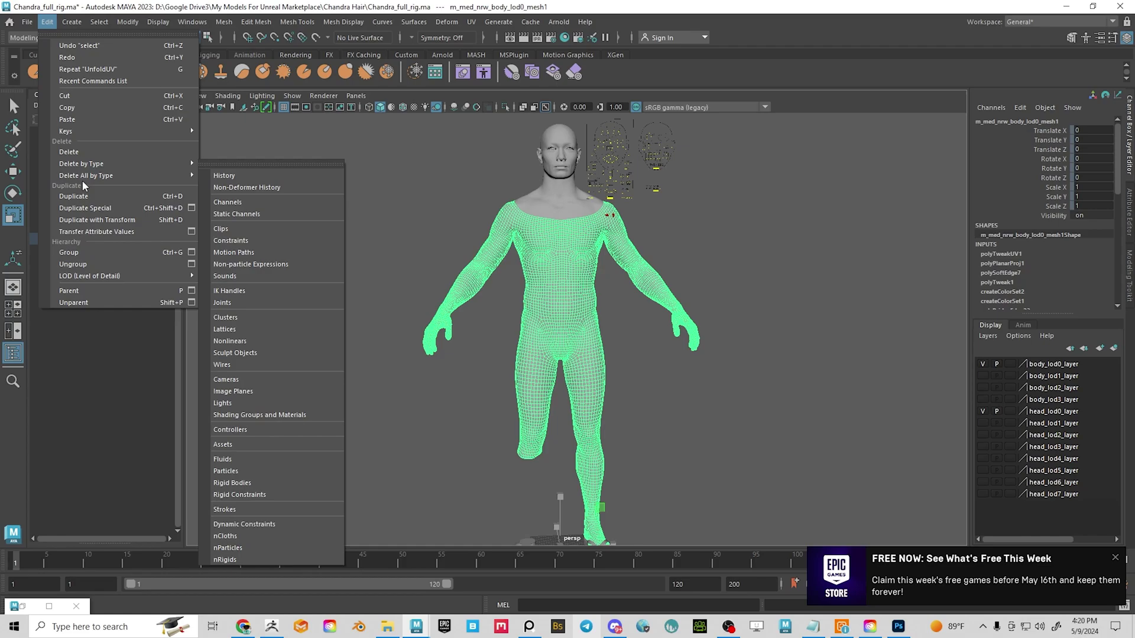
{"action": "mouse_move", "coordinate": [183, 164]}
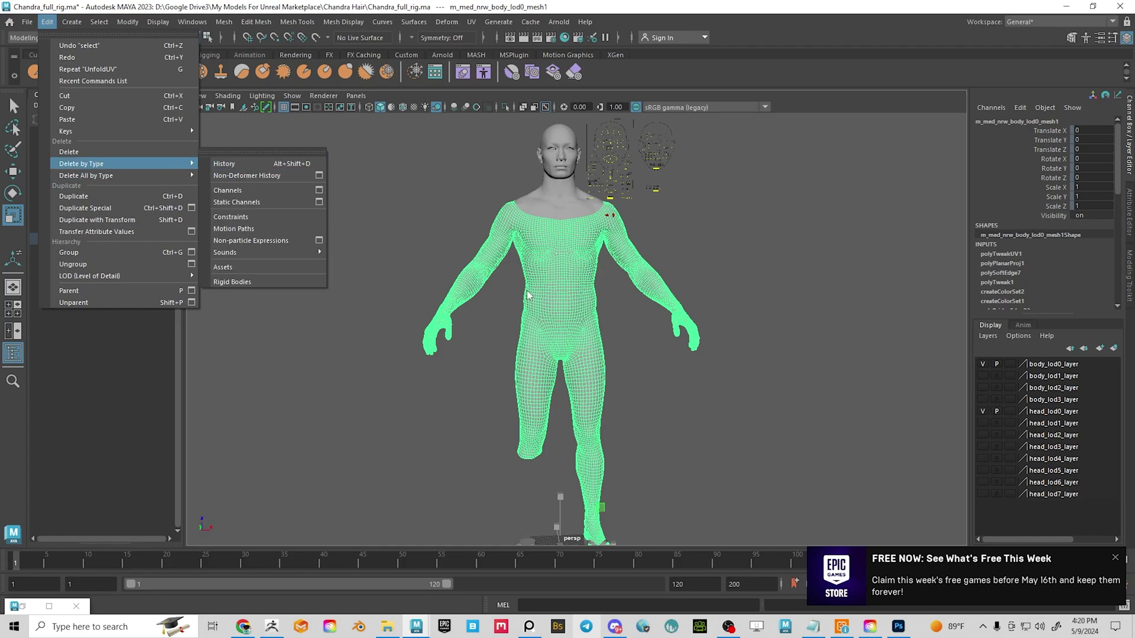
{"action": "left_click", "coordinate": [223, 165]}
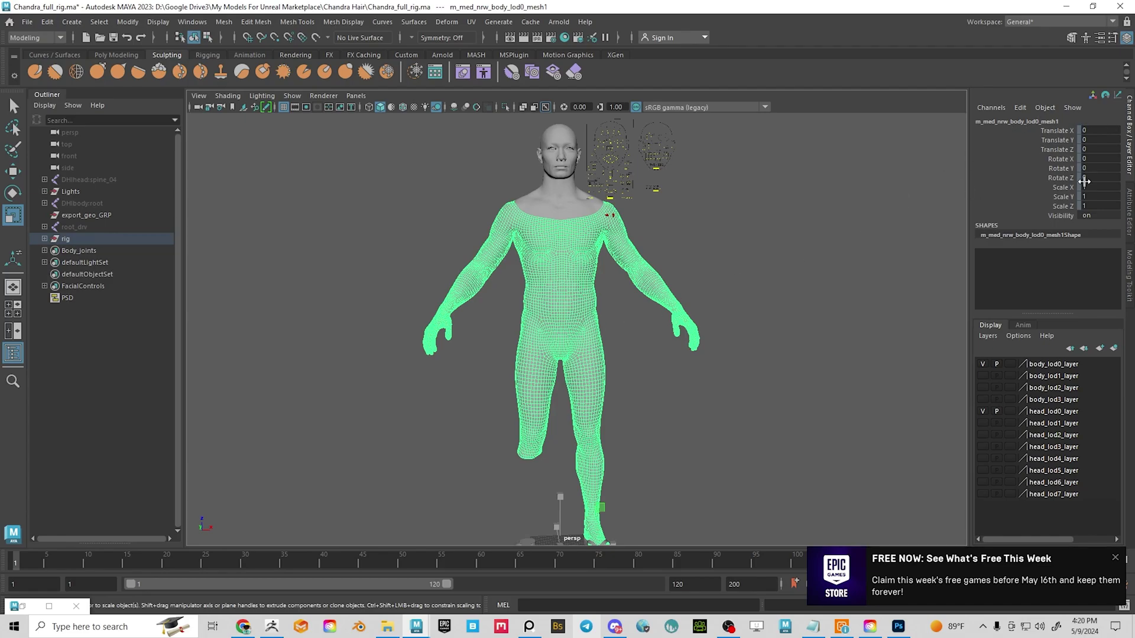
Open the body mesh's object name for editing and bring the whole body into view
{"action": "double_click", "coordinate": [1038, 122]}
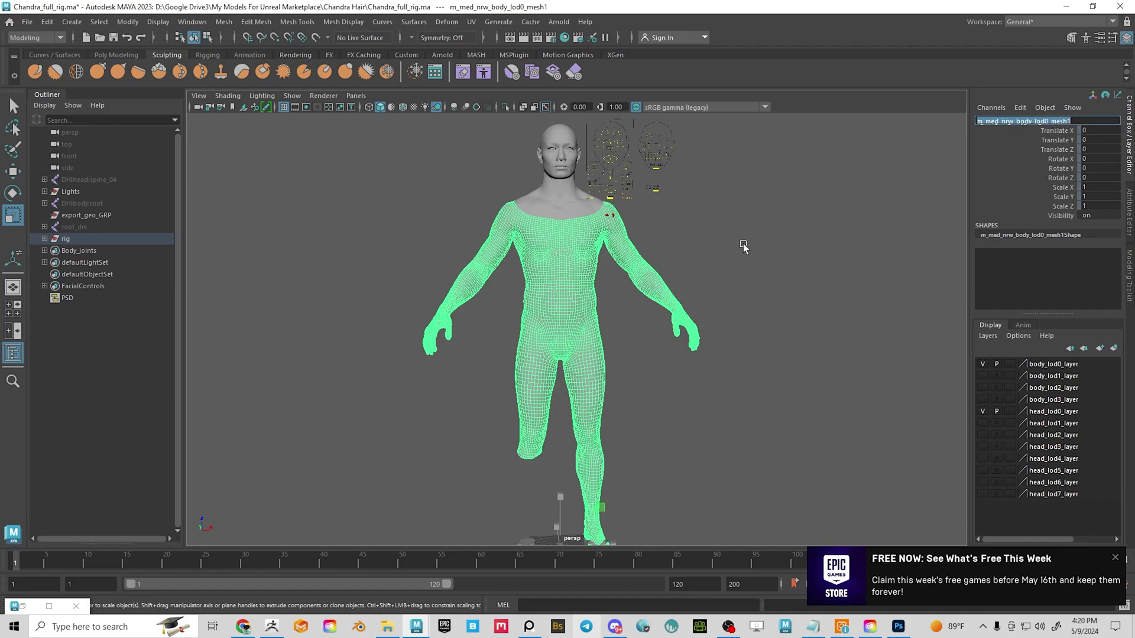
{"action": "middle_click_drag", "start_coordinate": [743, 242], "coordinate": [734, 262], "text": "alt"}
{"action": "left_click_drag", "start_coordinate": [733, 262], "coordinate": [504, 335], "text": "alt"}
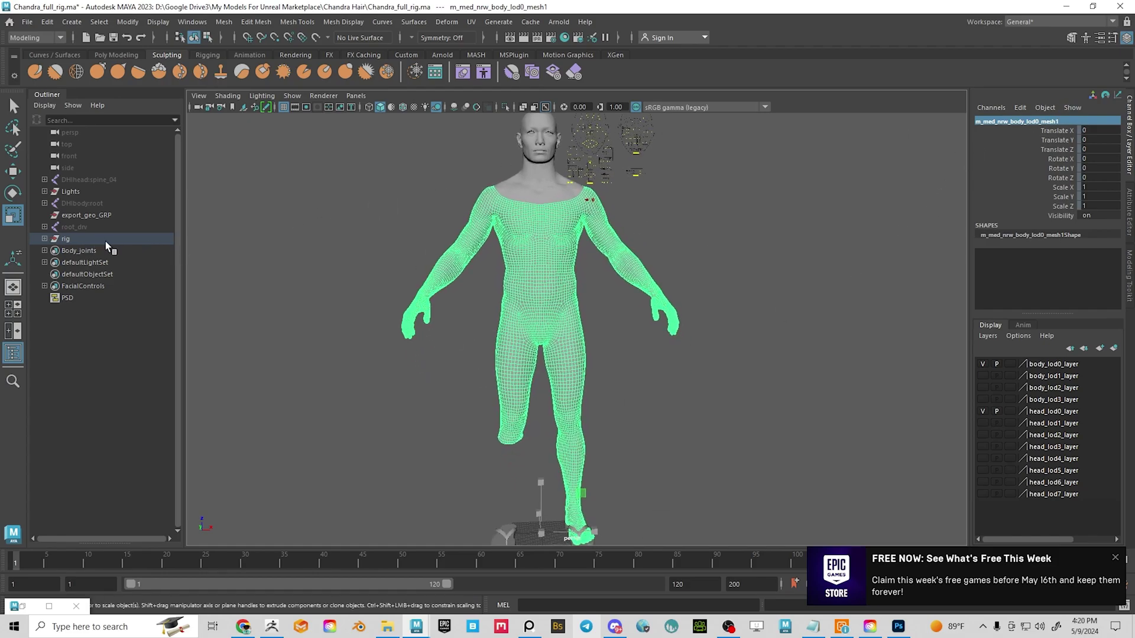
Select the hidden DHIbody:root skeleton and make it visible over the body
{"action": "mouse_move", "coordinate": [75, 203]}
{"action": "middle_mouse_down"}
{"action": "mouse_move", "coordinate": [181, 217]}
{"action": "mouse_move", "coordinate": [131, 236]}
{"action": "mouse_move", "coordinate": [90, 204]}
{"action": "middle_mouse_up"}
{"action": "left_click", "coordinate": [88, 203]}
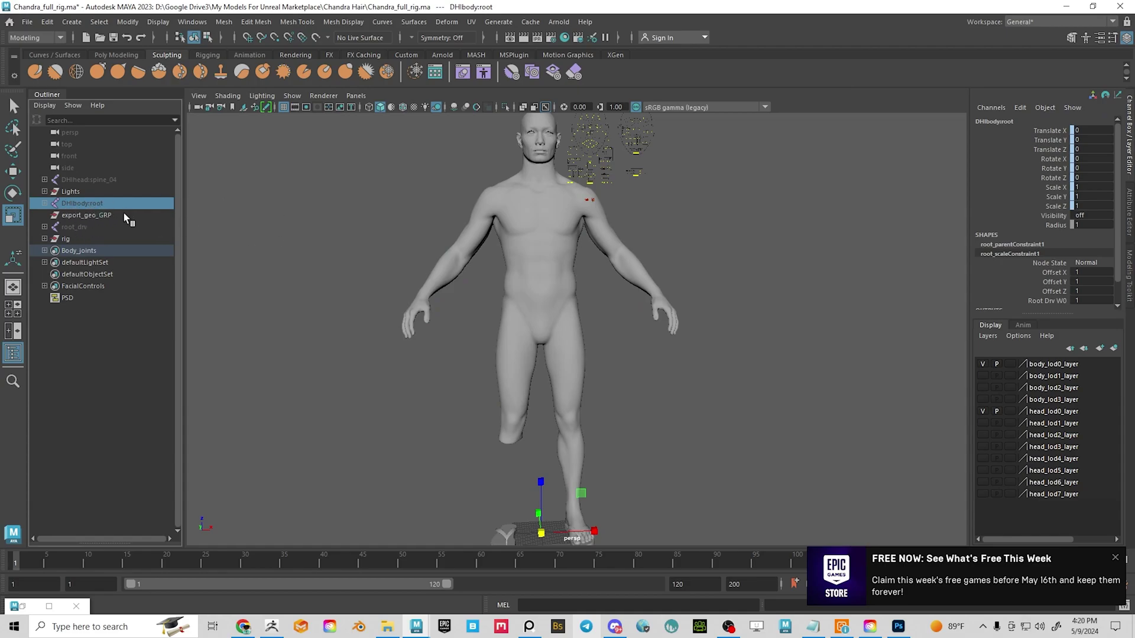
{"action": "key", "text": "shift+h"}
{"action": "scroll", "coordinate": [675, 348], "scroll_direction": "up", "scroll_amount": 5}
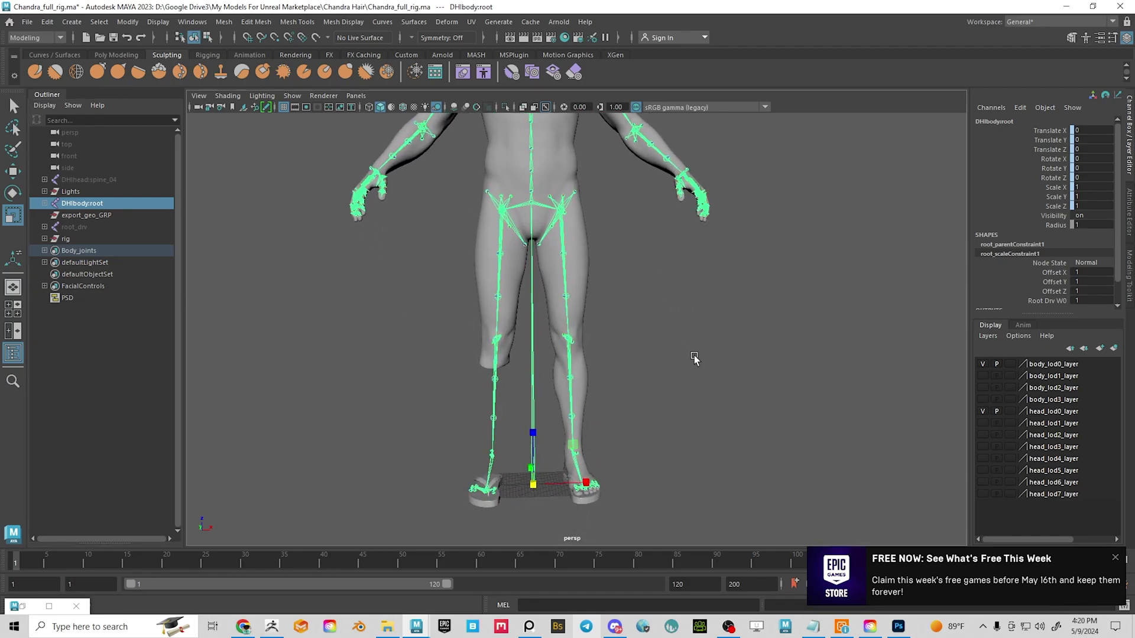
{"action": "middle_click_drag", "start_coordinate": [695, 358], "coordinate": [692, 298], "text": "alt"}
{"action": "scroll", "coordinate": [688, 378], "scroll_direction": "up", "scroll_amount": 3}
{"action": "left_click", "coordinate": [642, 354]}
{"action": "left_click", "coordinate": [509, 338]}
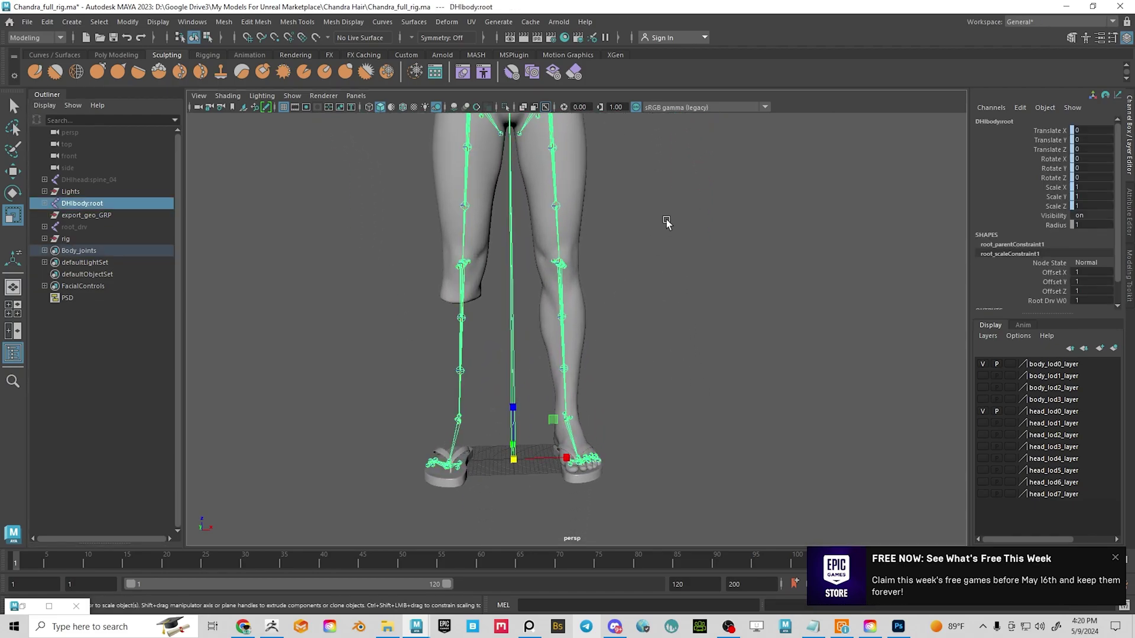
{"action": "middle_click_drag", "start_coordinate": [666, 222], "coordinate": [667, 371], "text": "alt"}
{"action": "left_click_drag", "start_coordinate": [667, 371], "coordinate": [642, 318], "text": "alt"}
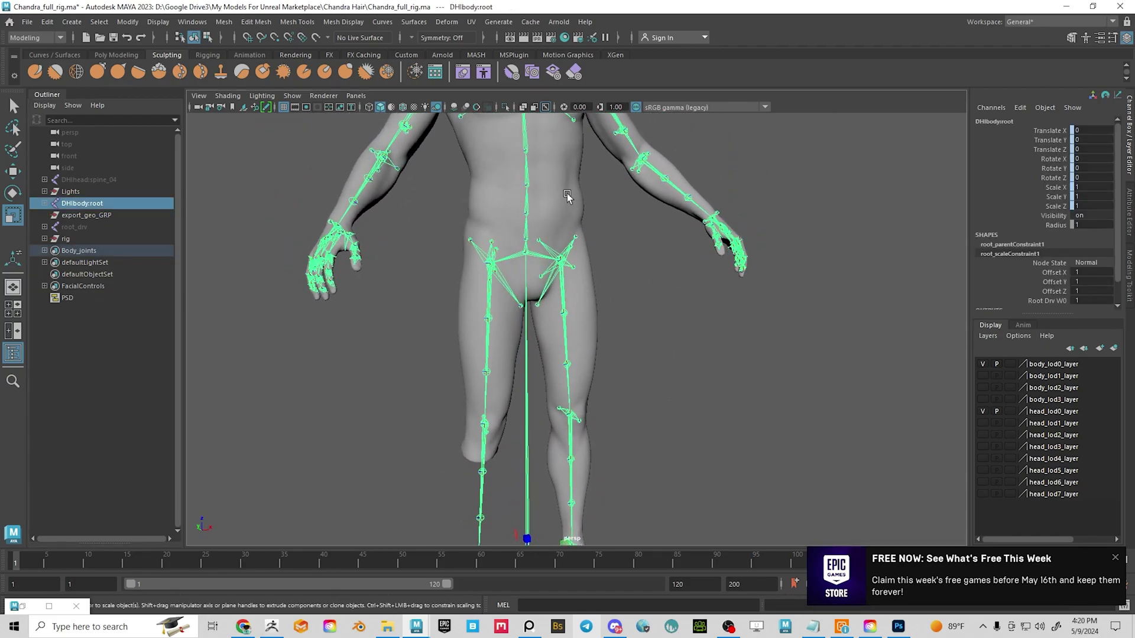
Bind the cut body mesh to the DHIbody:root skeleton using Bind Skin with its options reset to defaults
{"action": "left_click", "coordinate": [567, 200]}
{"action": "scroll", "coordinate": [722, 380], "scroll_direction": "down", "scroll_amount": 3}
{"action": "scroll", "coordinate": [671, 347], "scroll_direction": "up", "scroll_amount": 3}
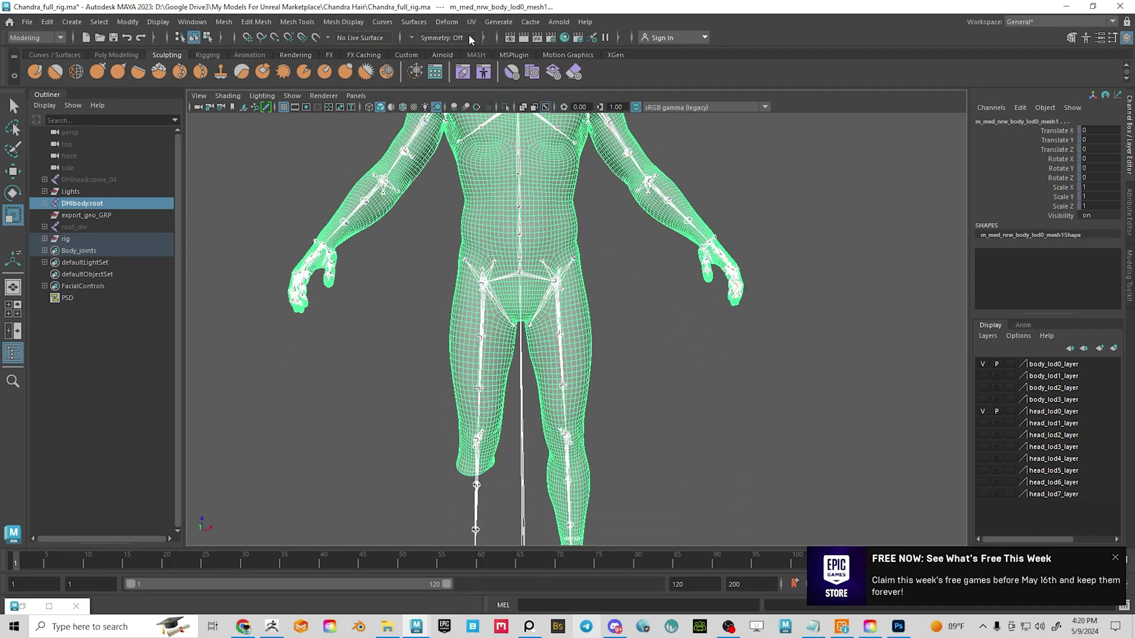
{"action": "left_click", "coordinate": [41, 38]}
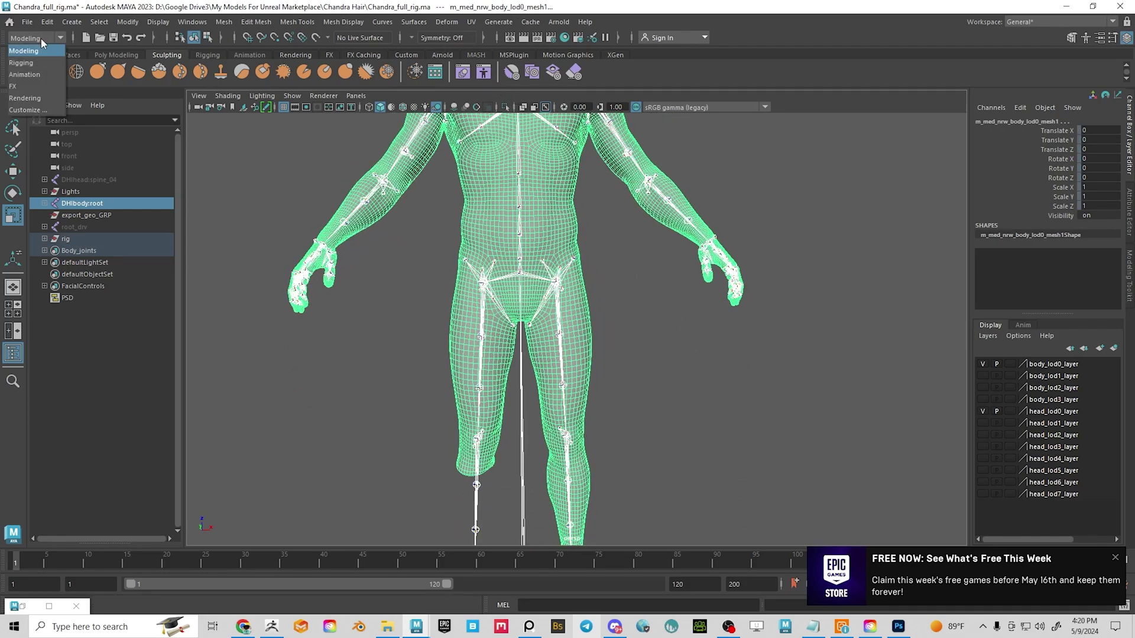
{"action": "left_click", "coordinate": [23, 63]}
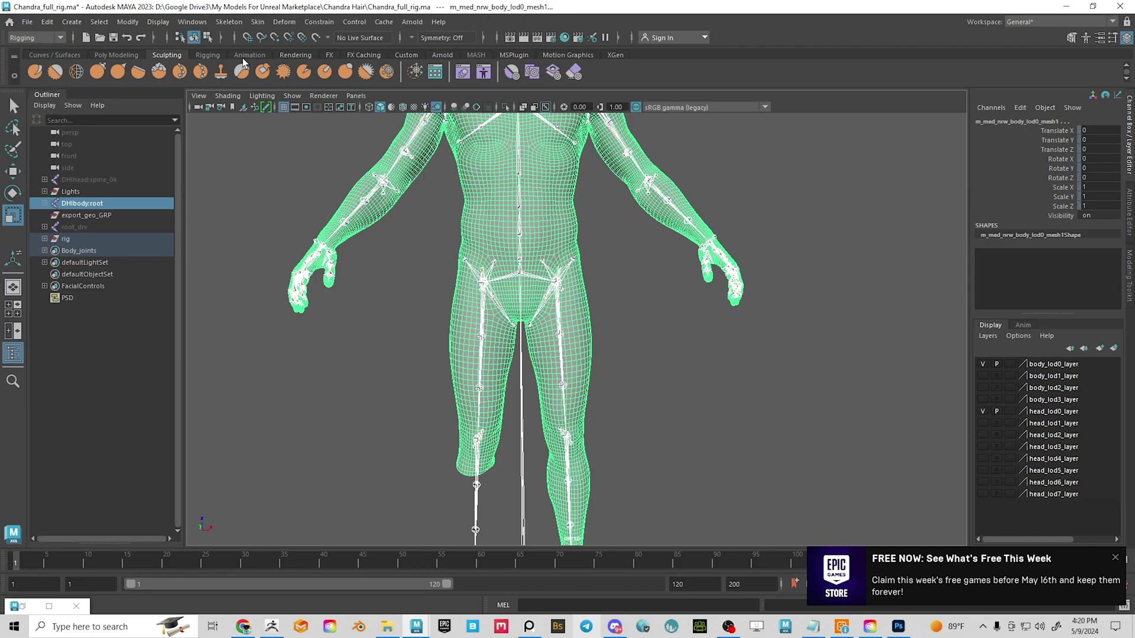
{"action": "left_click", "coordinate": [258, 22]}
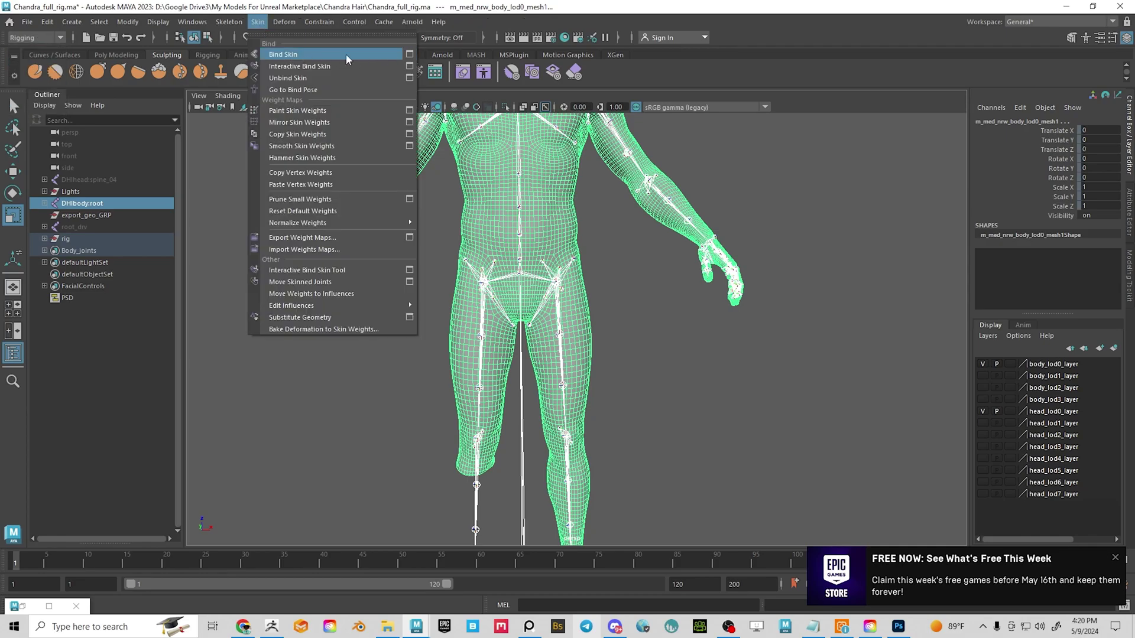
{"action": "left_click", "coordinate": [409, 55]}
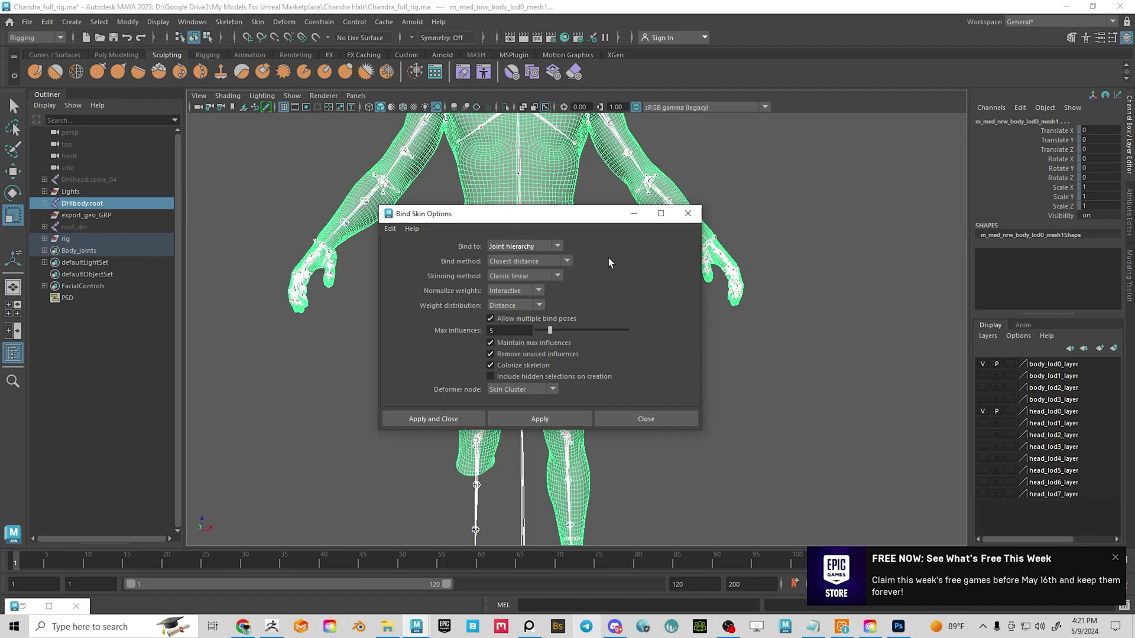
{"action": "left_click", "coordinate": [392, 230]}
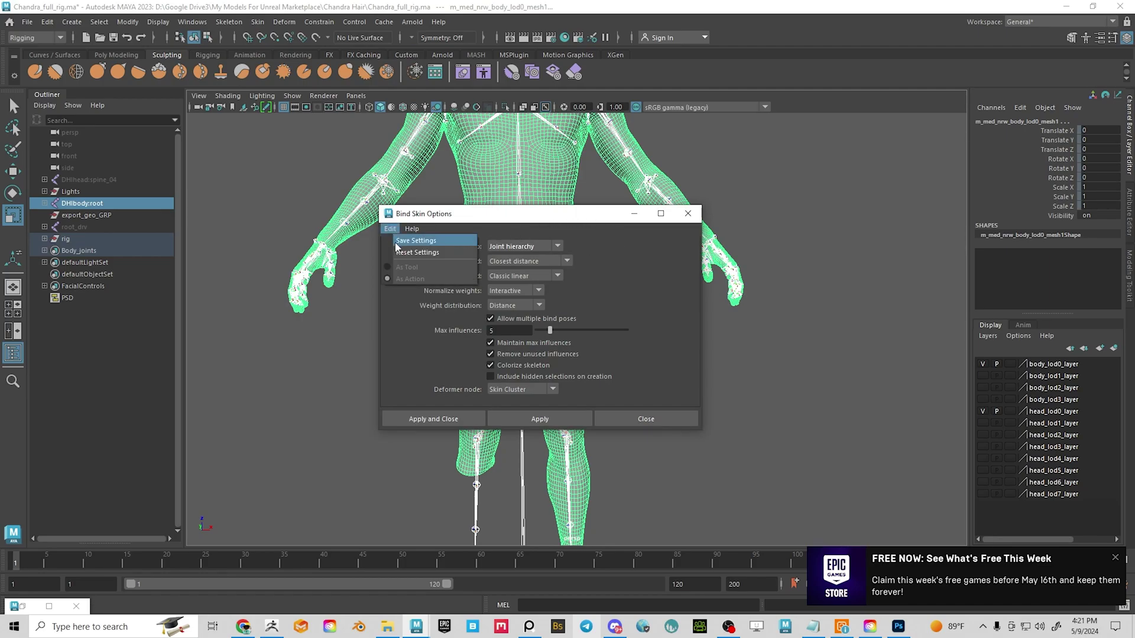
{"action": "left_click", "coordinate": [408, 254]}
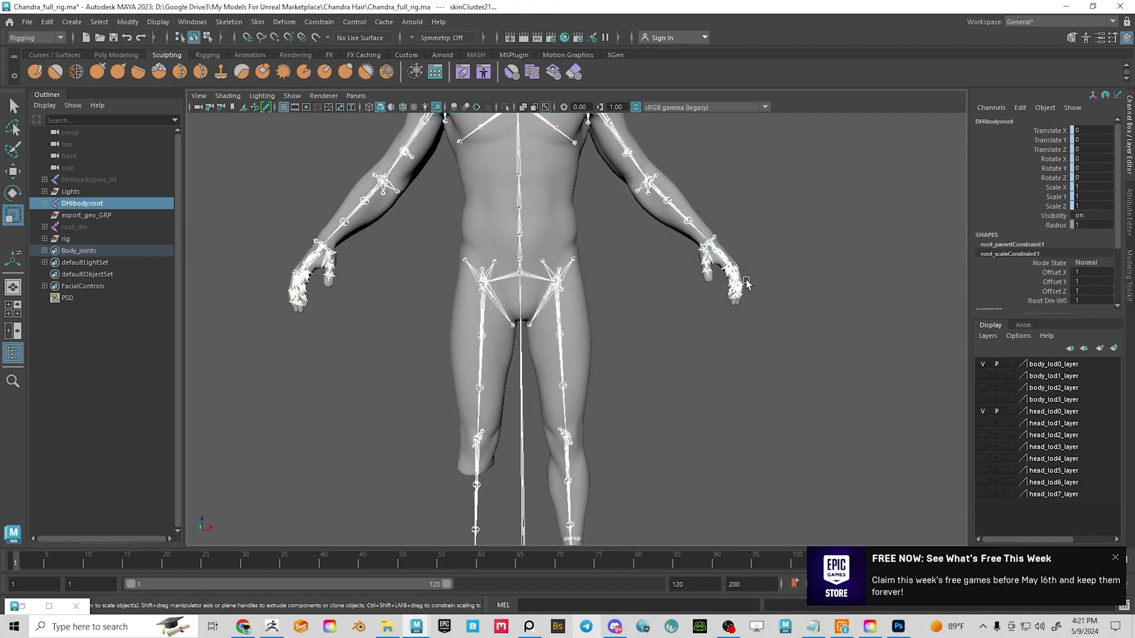
Expand the rig hierarchy through body_grp and geometry_grp to body_lod0_grp, and widen the Outliner to show full mesh names
{"action": "middle_click_drag", "start_coordinate": [745, 284], "coordinate": [745, 370], "text": "alt"}
{"action": "right_click_drag", "start_coordinate": [745, 370], "coordinate": [608, 328], "text": "alt"}
{"action": "left_click_drag", "start_coordinate": [608, 328], "coordinate": [603, 325], "text": "alt"}
{"action": "middle_click_drag", "start_coordinate": [603, 324], "coordinate": [616, 279], "text": "alt"}
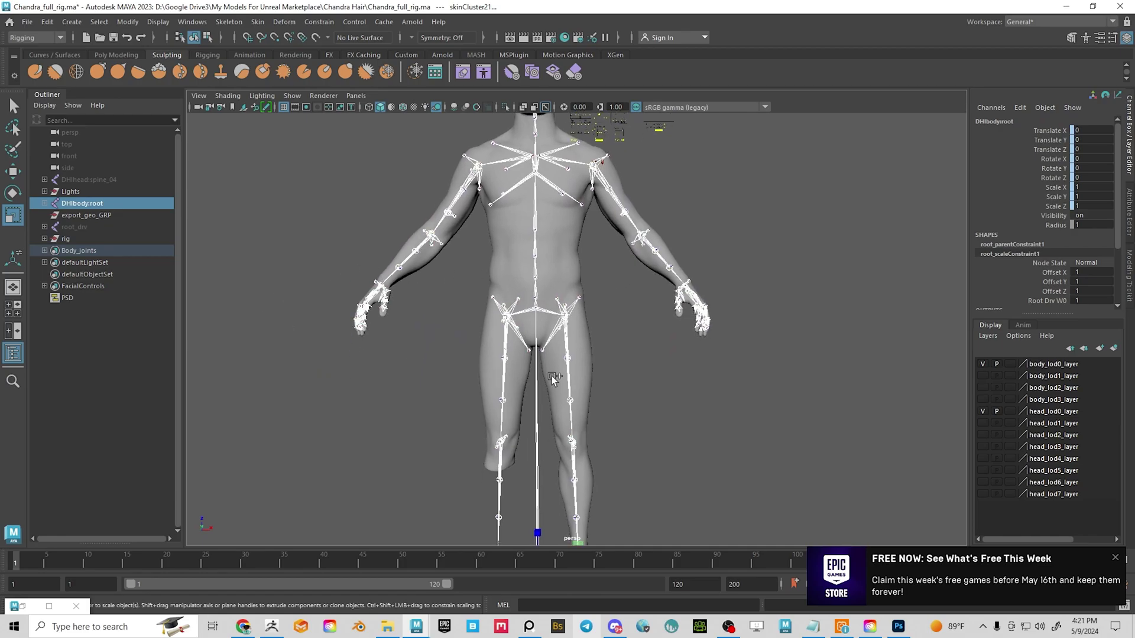
{"action": "middle_click_drag", "start_coordinate": [698, 440], "coordinate": [688, 380], "text": "alt"}
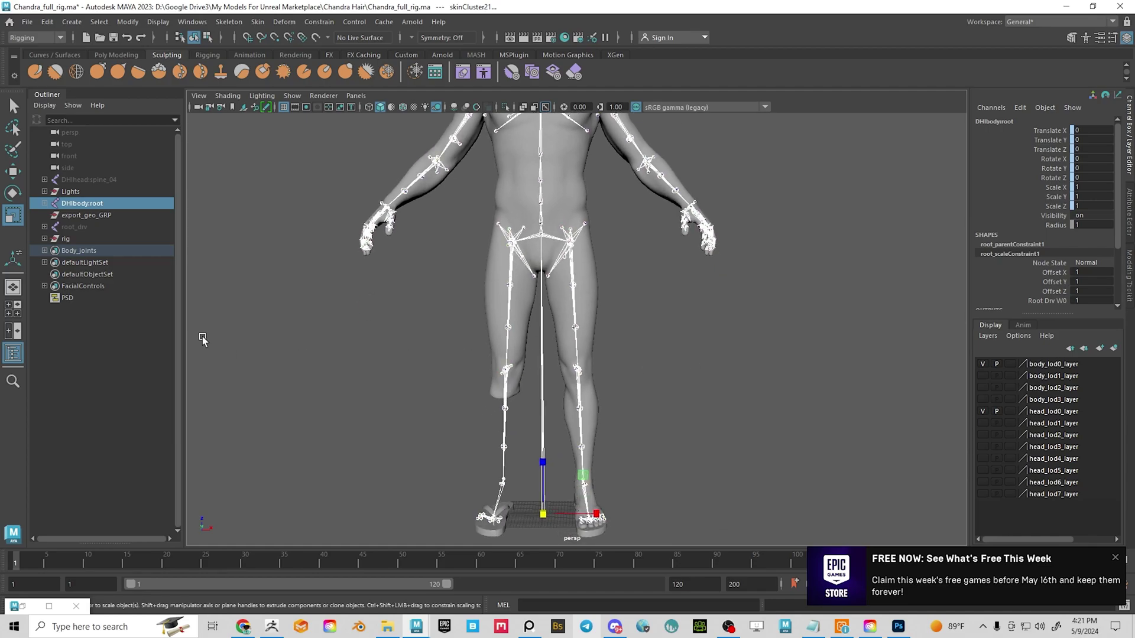
{"action": "left_click", "coordinate": [44, 238]}
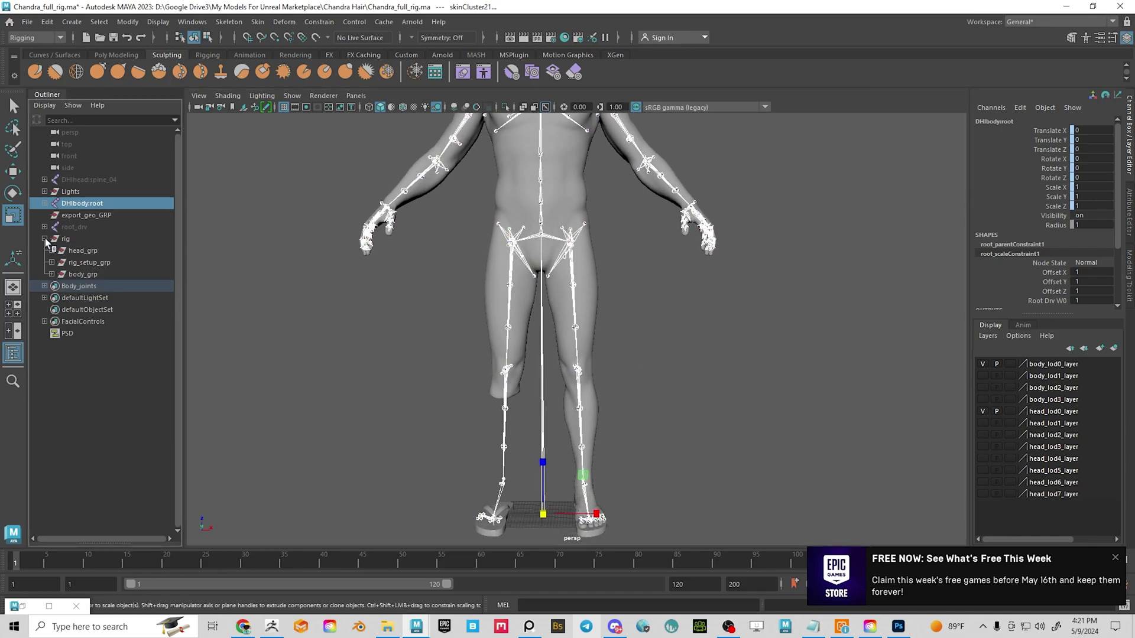
{"action": "left_click", "coordinate": [53, 274]}
{"action": "left_click", "coordinate": [59, 286]}
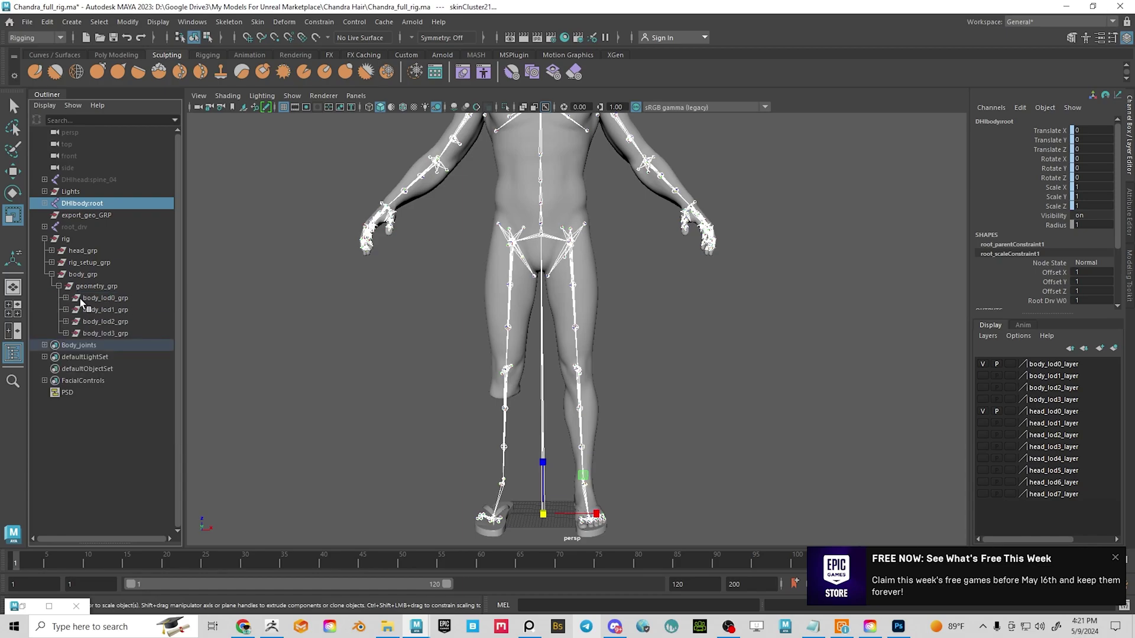
{"action": "left_click", "coordinate": [66, 298]}
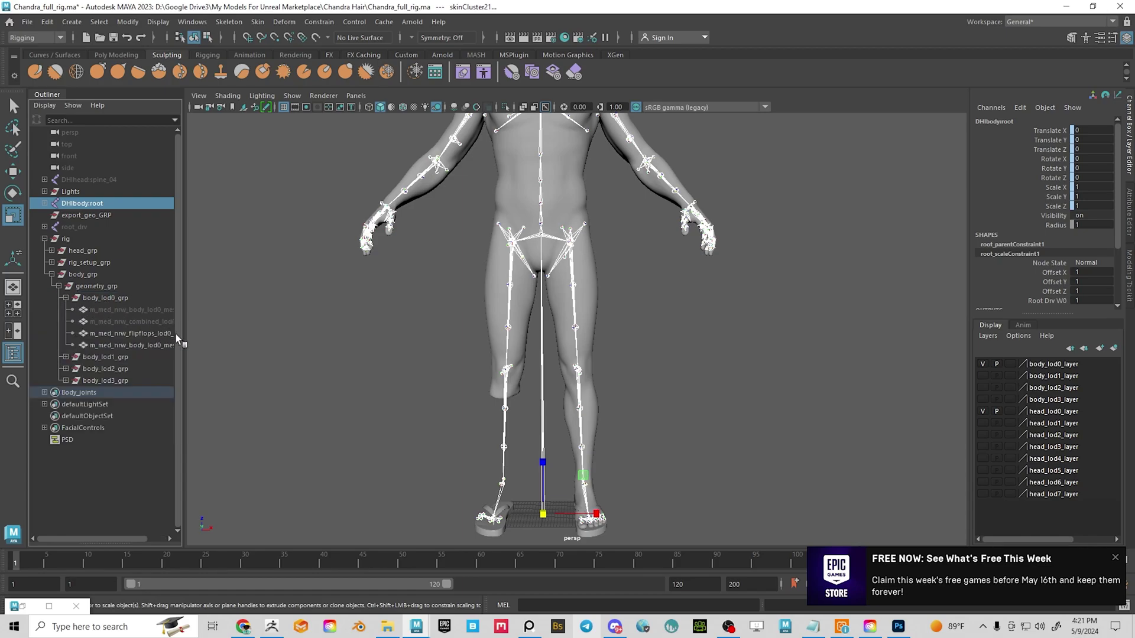
{"action": "left_click_drag", "start_coordinate": [180, 334], "coordinate": [216, 338]}
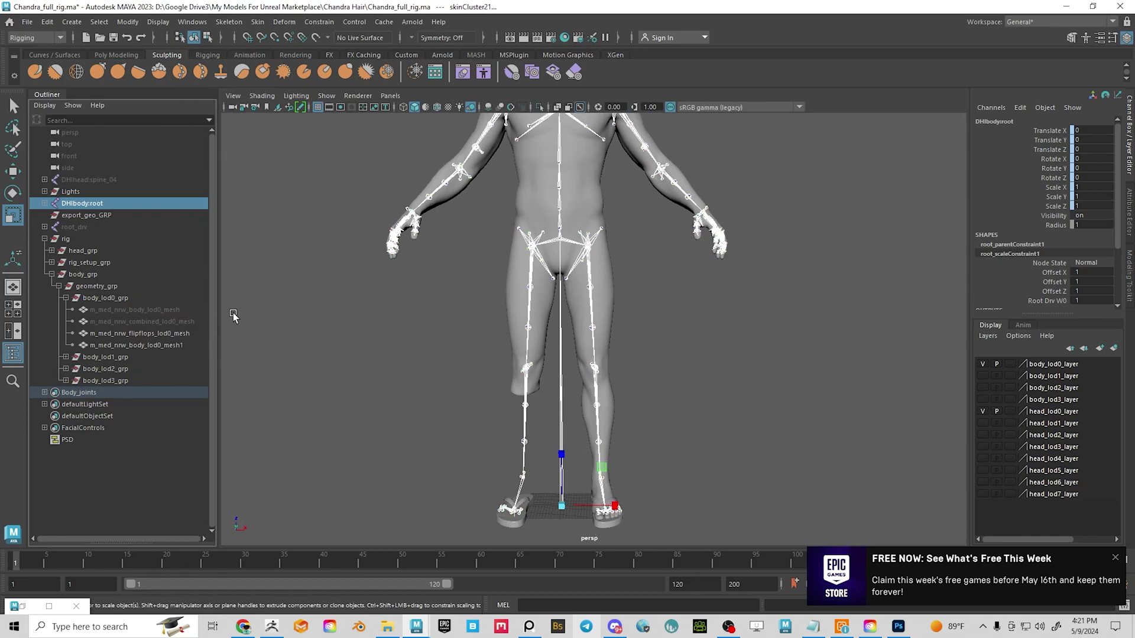
Reveal the hidden combined lod0 mesh briefly to identify it among the body_lod0_grp meshes, and hide it again
{"action": "left_click", "coordinate": [157, 310]}
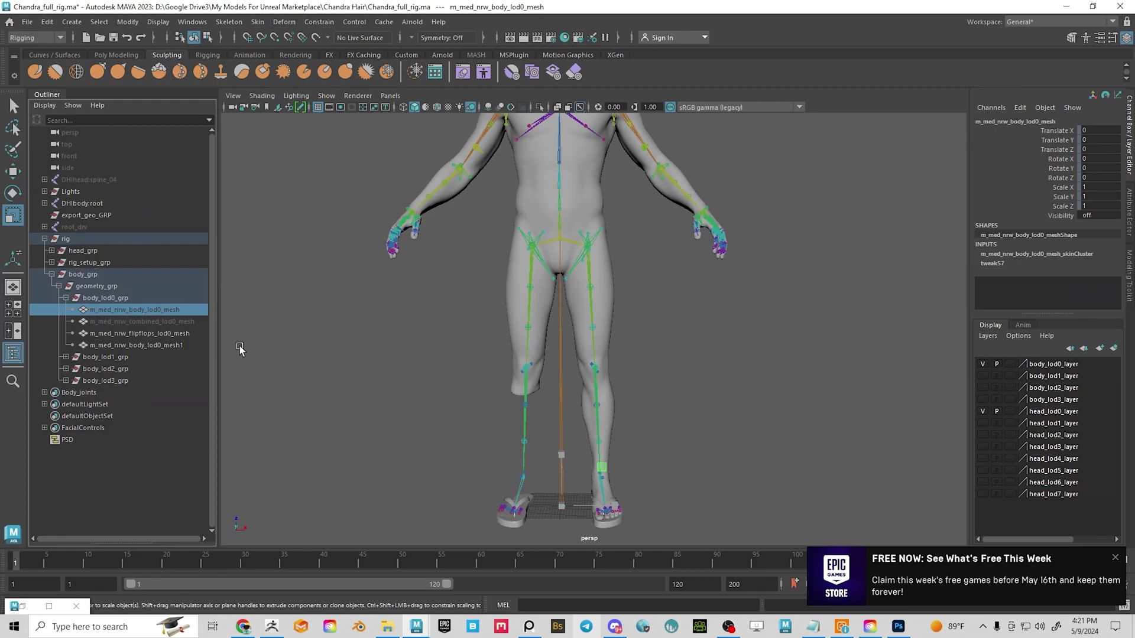
{"action": "left_click", "coordinate": [159, 334]}
{"action": "left_click", "coordinate": [158, 321]}
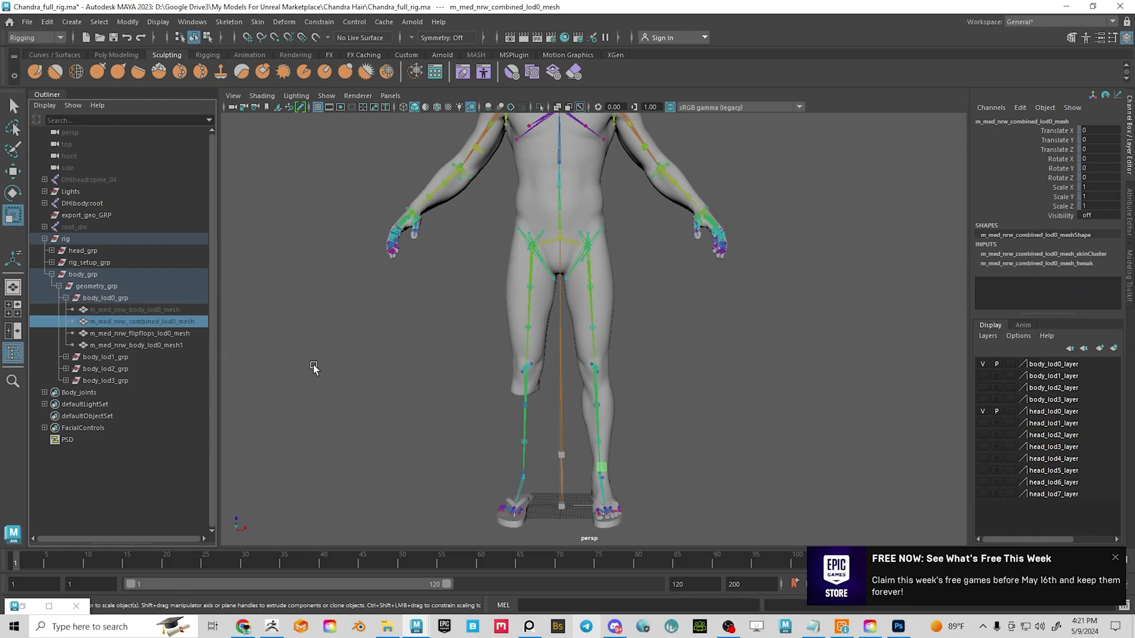
{"action": "middle_click_drag", "start_coordinate": [530, 348], "coordinate": [522, 390], "text": "alt"}
{"action": "scroll", "coordinate": [523, 391], "scroll_direction": "down", "scroll_amount": 3}
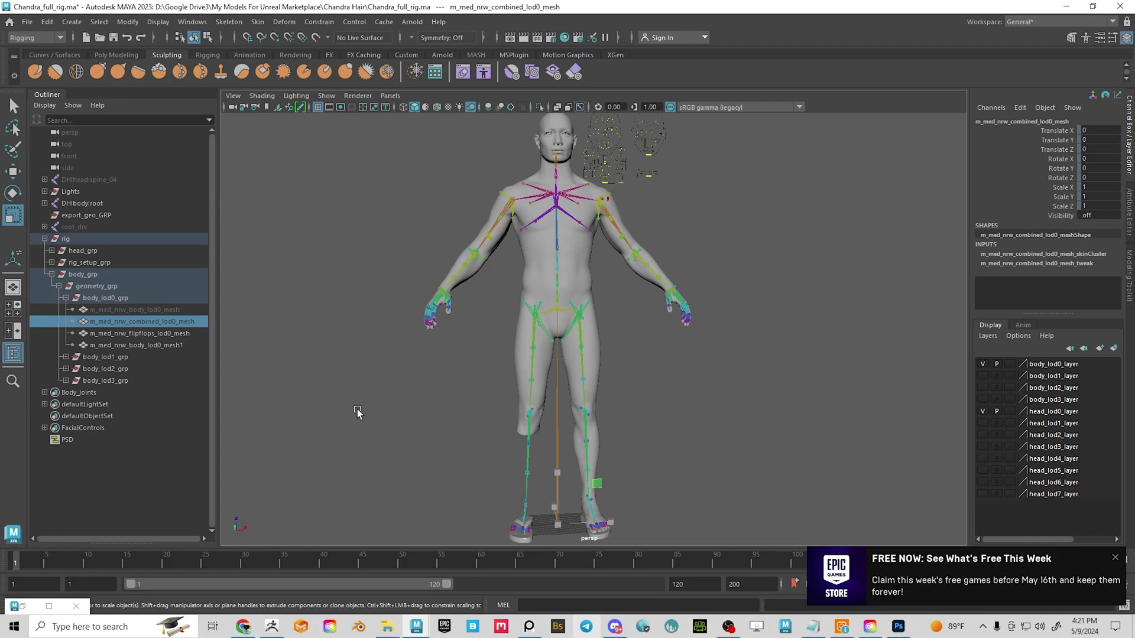
{"action": "key", "text": "h"}
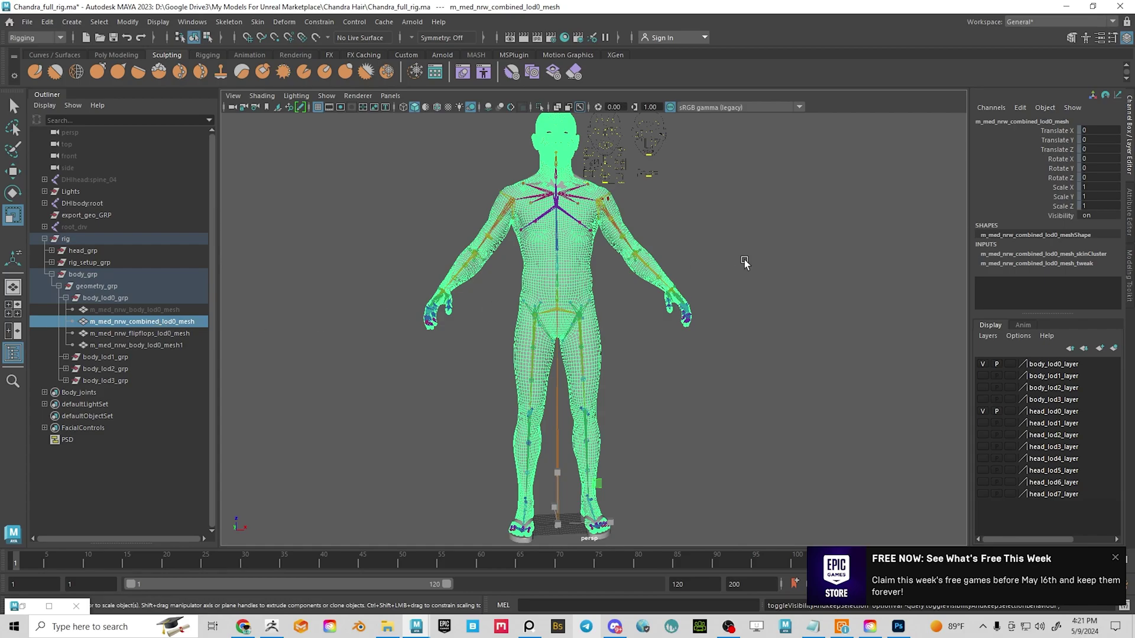
{"action": "key", "text": "h"}
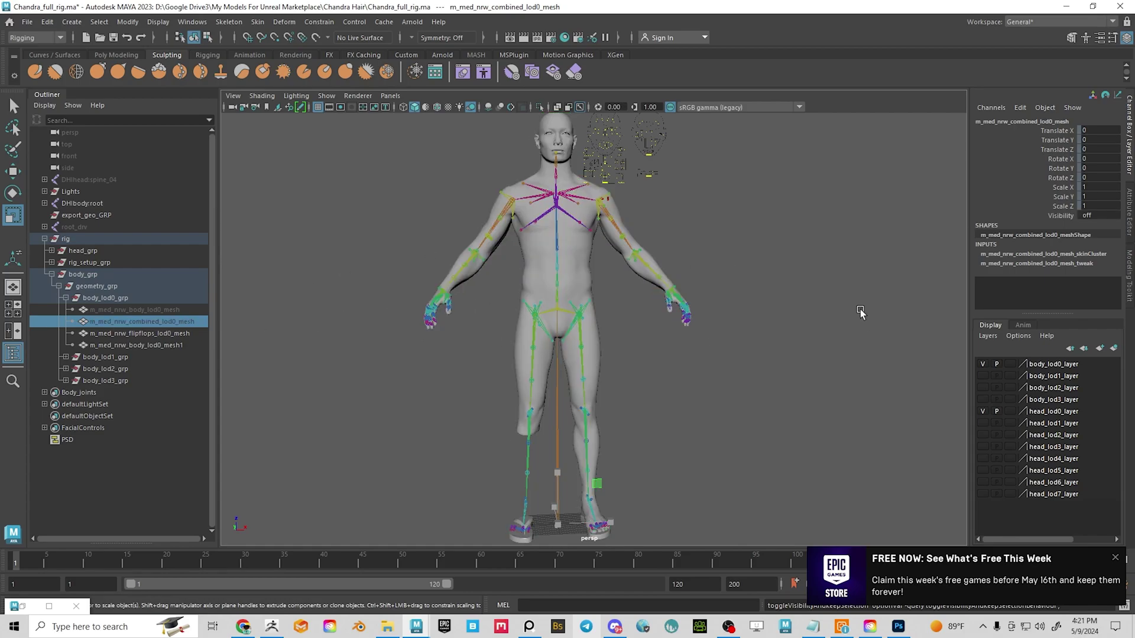
Unhide the original full-leg mesh m_med_nrw_body_lod0_mesh and deselect it with both legs in view
{"action": "left_click", "coordinate": [155, 311]}
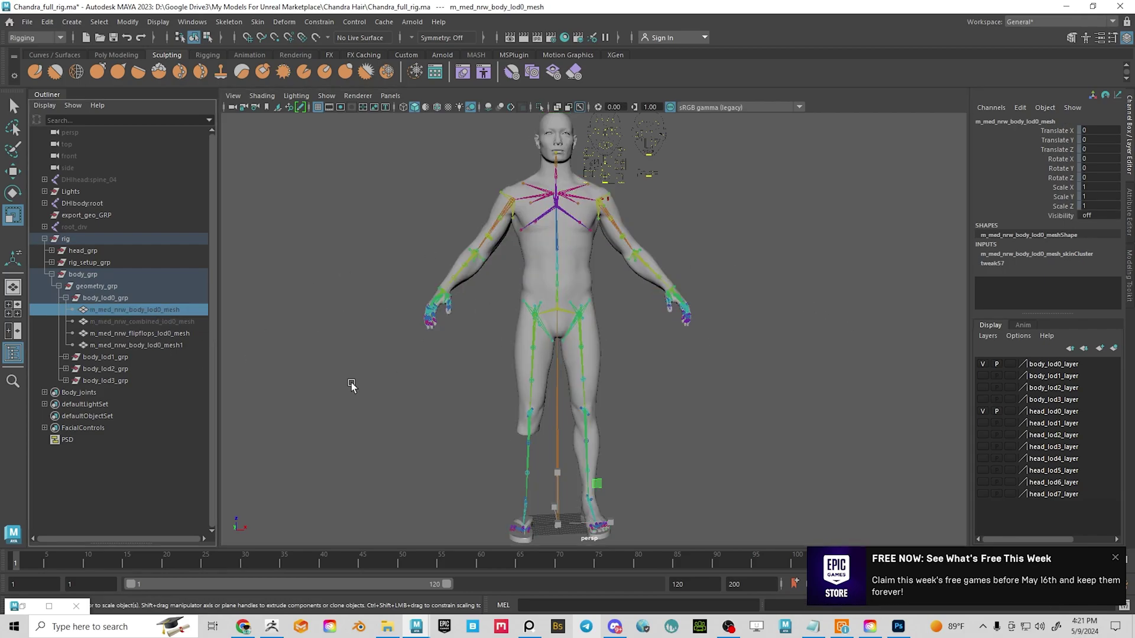
{"action": "key", "text": "h"}
{"action": "middle_click_drag", "start_coordinate": [693, 417], "coordinate": [719, 364], "text": "alt"}
{"action": "right_click_drag", "start_coordinate": [719, 364], "coordinate": [772, 417], "text": "alt"}
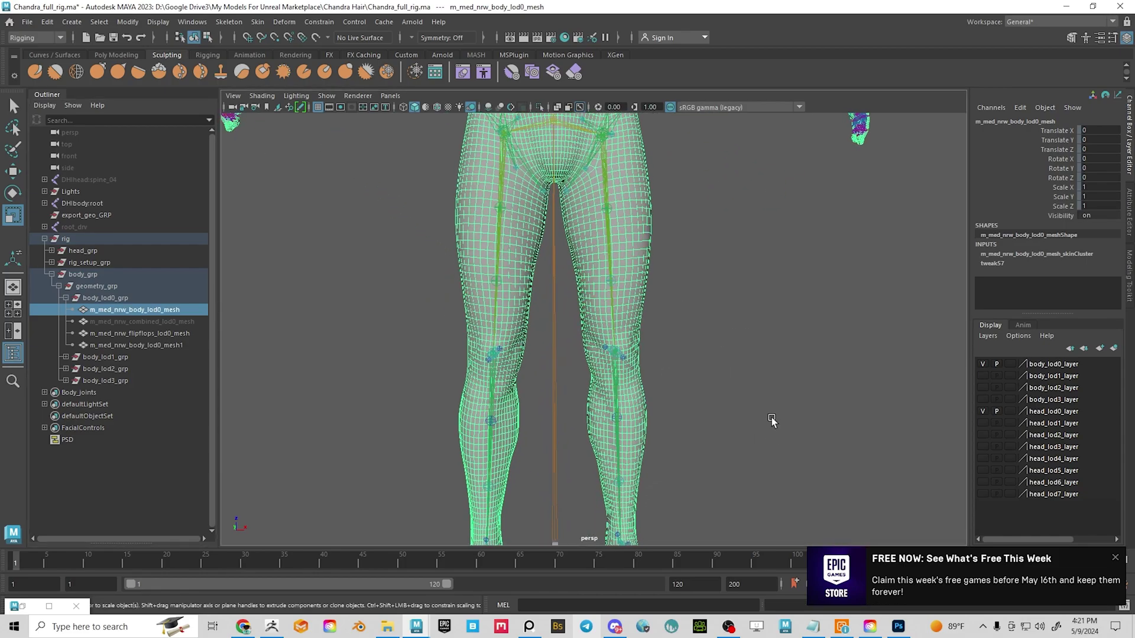
{"action": "middle_click_drag", "start_coordinate": [772, 418], "coordinate": [782, 369], "text": "alt"}
{"action": "left_click", "coordinate": [781, 369]}
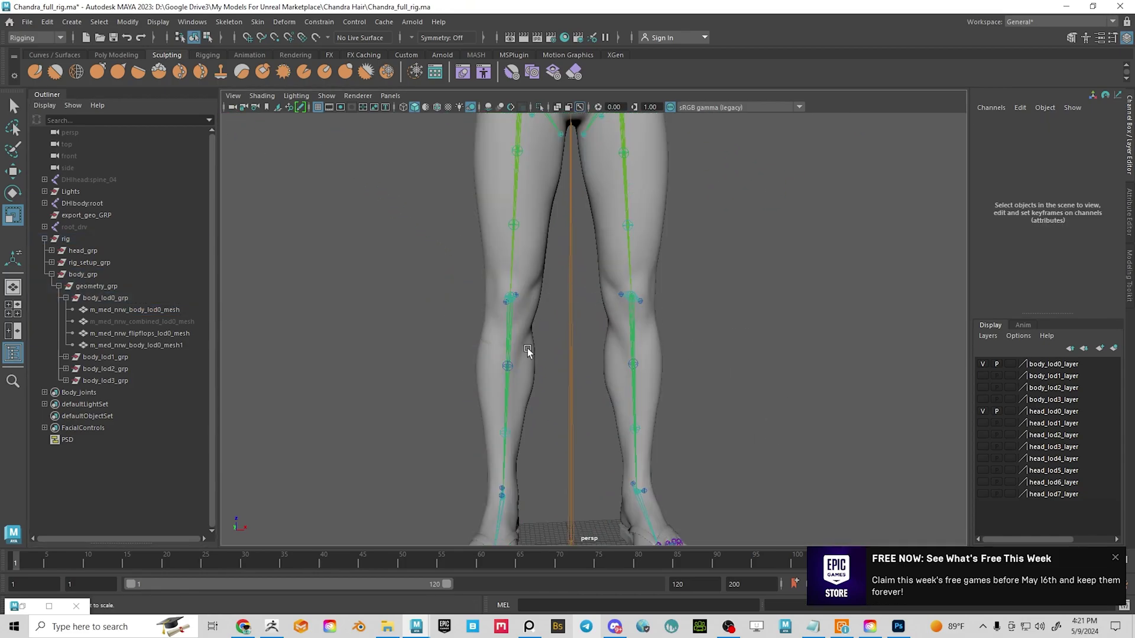
Select the original m_med_nrw_body_lod0_mesh first and add the cut duplicate m_med_nrw_body_lod0_mesh1 to the selection
{"action": "scroll", "coordinate": [527, 349], "scroll_direction": "up", "scroll_amount": 3}
{"action": "left_click", "coordinate": [520, 335]}
{"action": "scroll", "coordinate": [517, 339], "scroll_direction": "up", "scroll_amount": 2}
{"action": "mouse_move", "coordinate": [538, 367]}
{"action": "middle_mouse_down", "text": "alt"}
{"action": "mouse_move", "coordinate": [517, 331]}
{"action": "mouse_move", "coordinate": [539, 346]}
{"action": "middle_mouse_up", "text": "alt"}
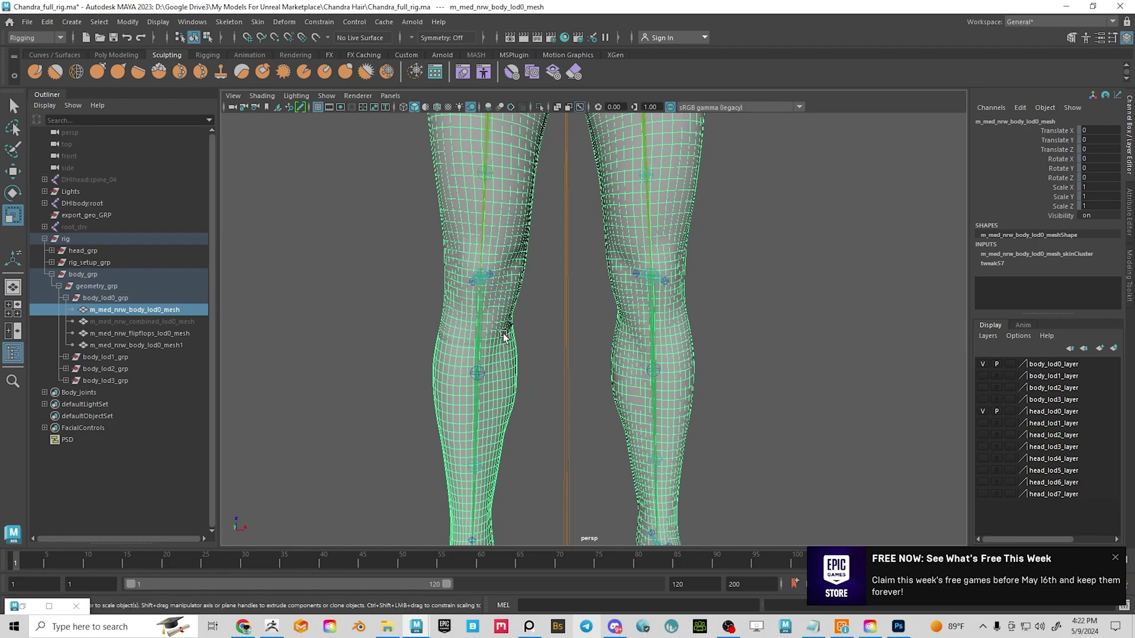
{"action": "middle_click_drag", "start_coordinate": [493, 281], "coordinate": [483, 277], "text": "alt"}
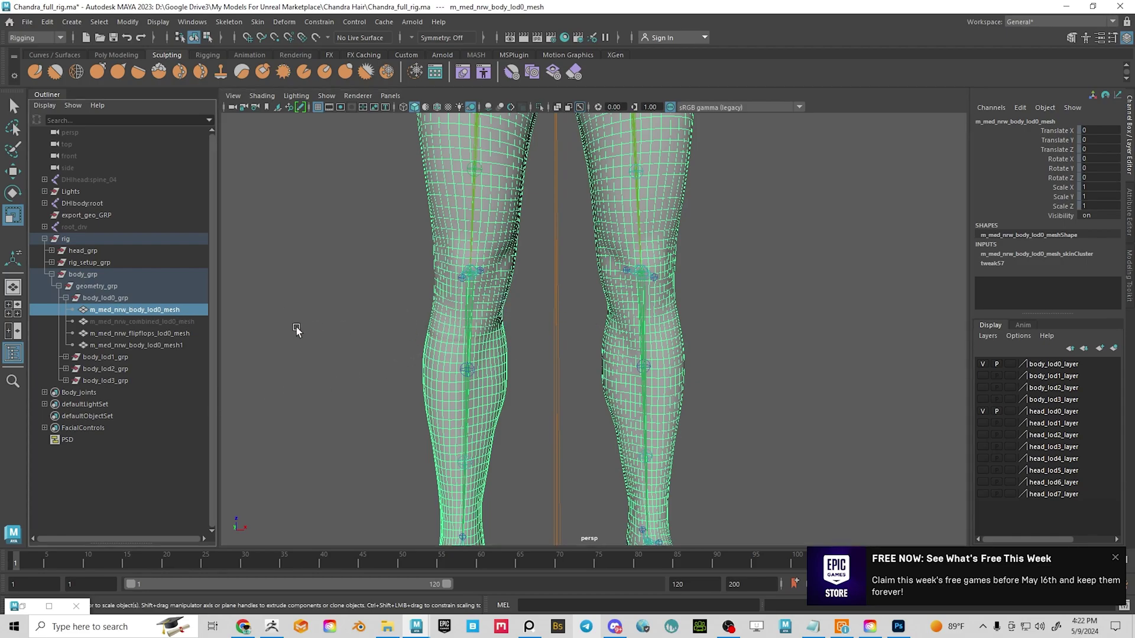
{"action": "left_click", "coordinate": [164, 345], "text": "ctrl"}
{"action": "right_click_drag", "start_coordinate": [805, 356], "coordinate": [707, 329], "text": "alt"}
{"action": "middle_click_drag", "start_coordinate": [707, 329], "coordinate": [705, 355], "text": "alt"}
Copy the skin weights from the original body to the cut duplicate using Closest point on surface and Closest joint
{"action": "left_click", "coordinate": [258, 22]}
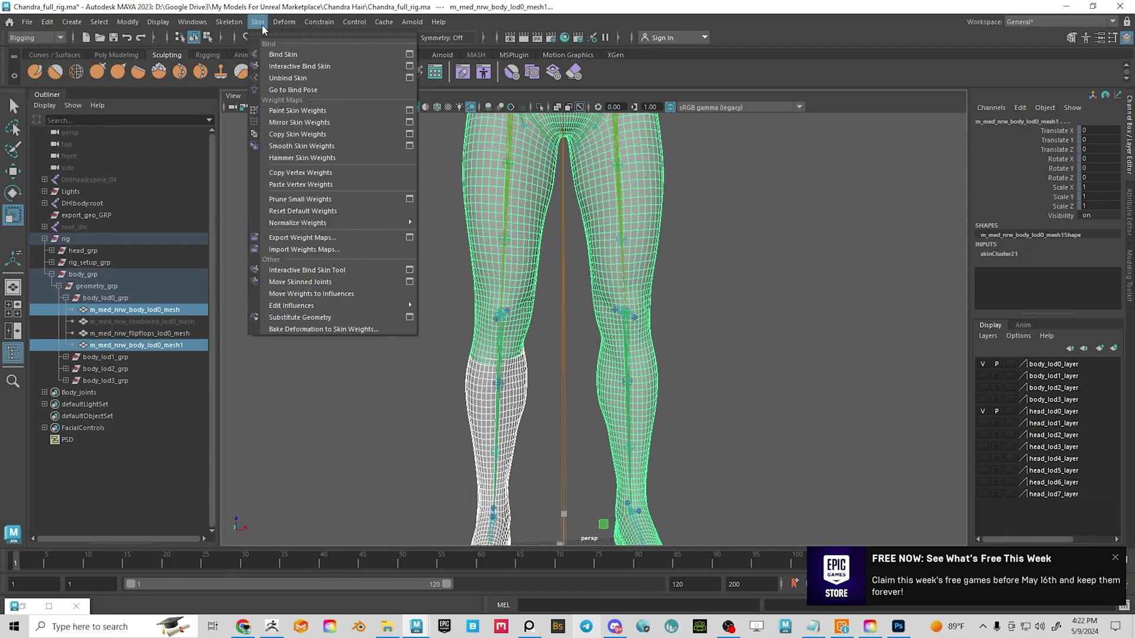
{"action": "left_click", "coordinate": [410, 135]}
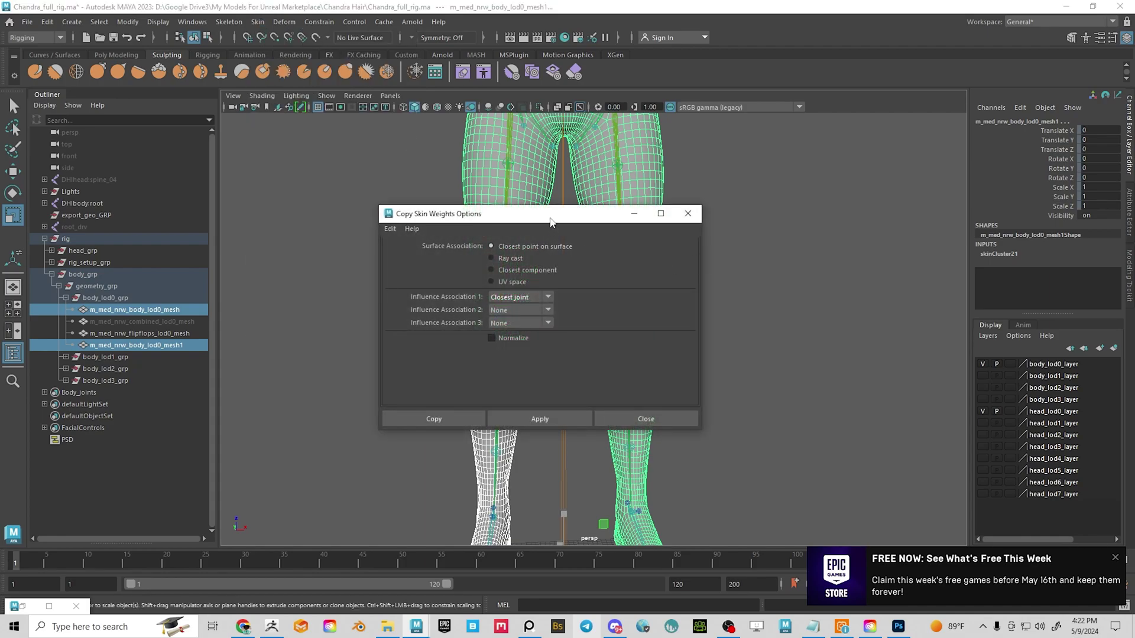
{"action": "left_click_drag", "start_coordinate": [554, 223], "coordinate": [841, 202]}
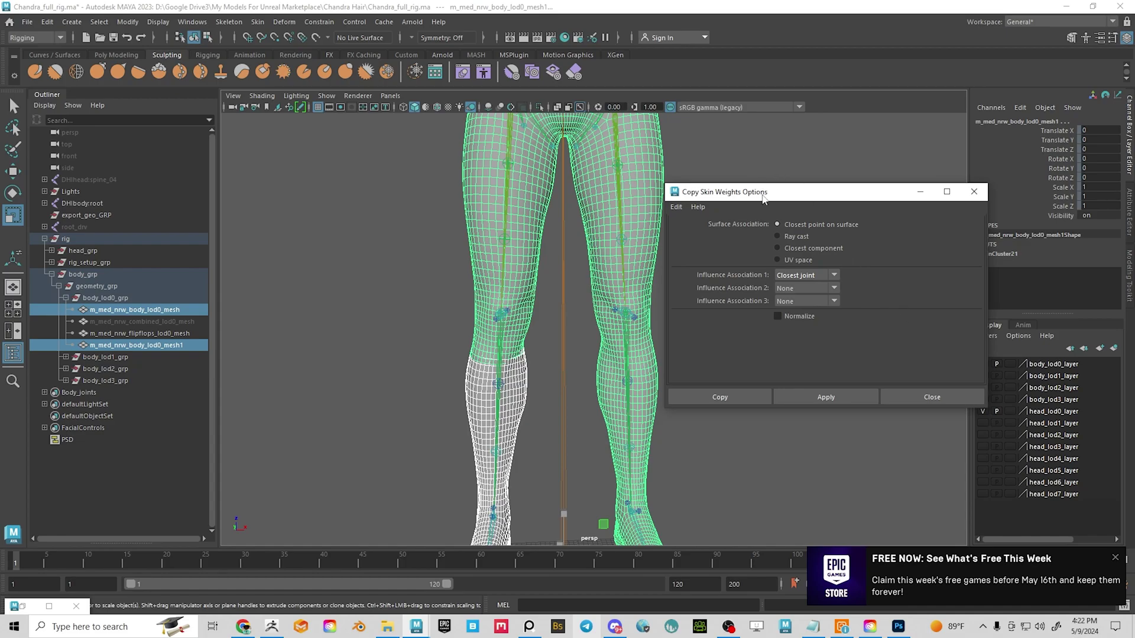
{"action": "left_click_drag", "start_coordinate": [763, 195], "coordinate": [806, 181]}
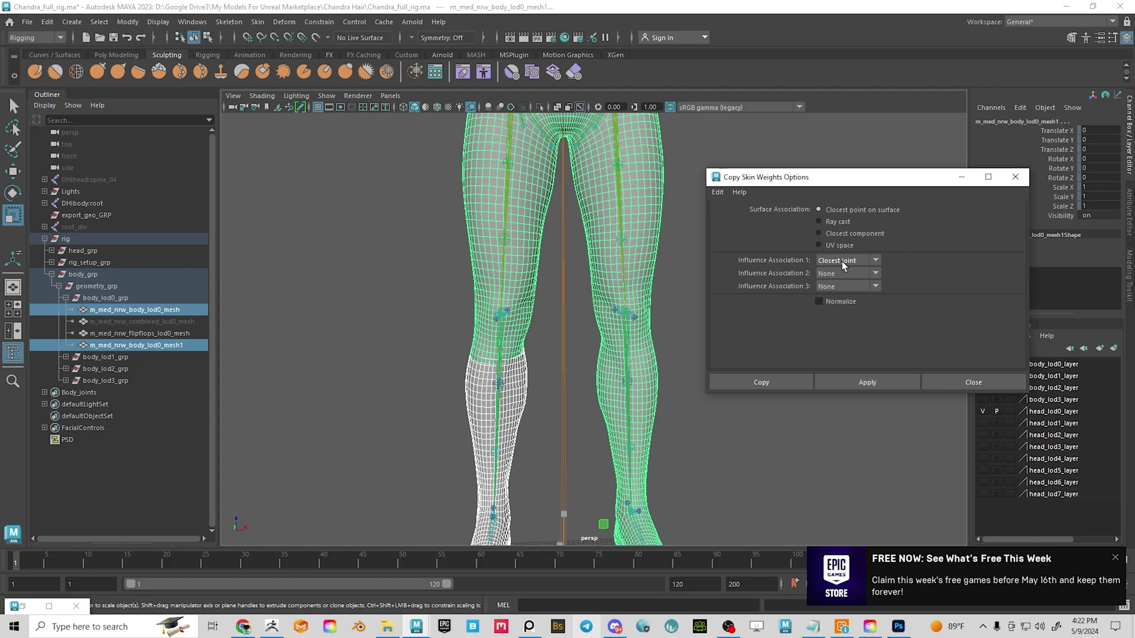
{"action": "left_click", "coordinate": [877, 383]}
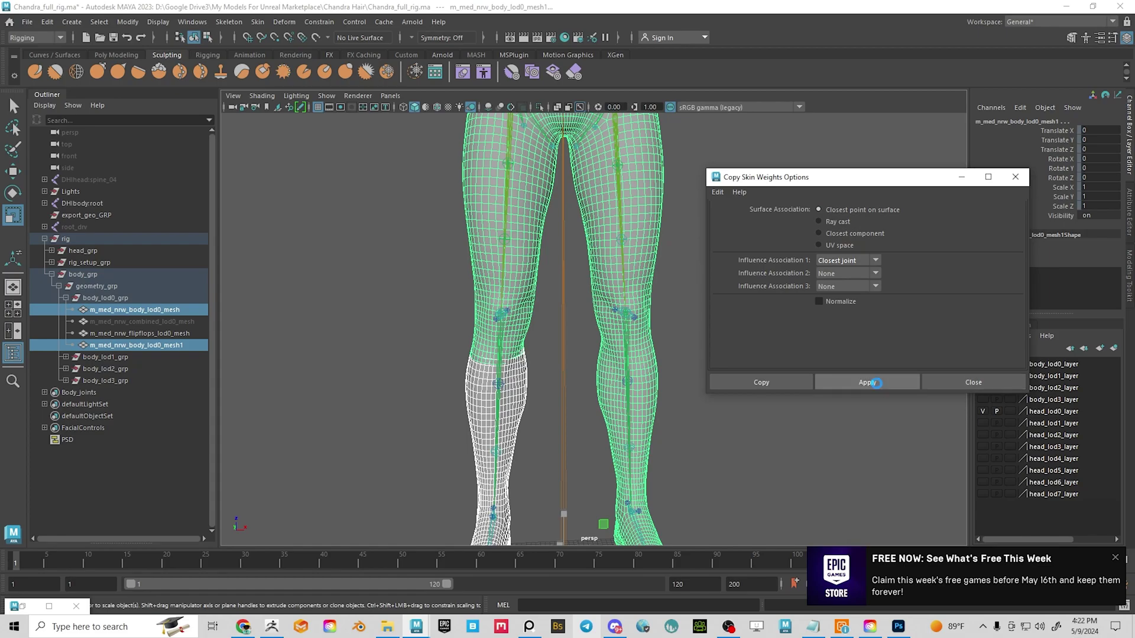
Unhide the root_drv skeleton and hide the DHIbody:root skeleton
{"action": "middle_click_drag", "start_coordinate": [687, 291], "coordinate": [655, 379], "text": "alt"}
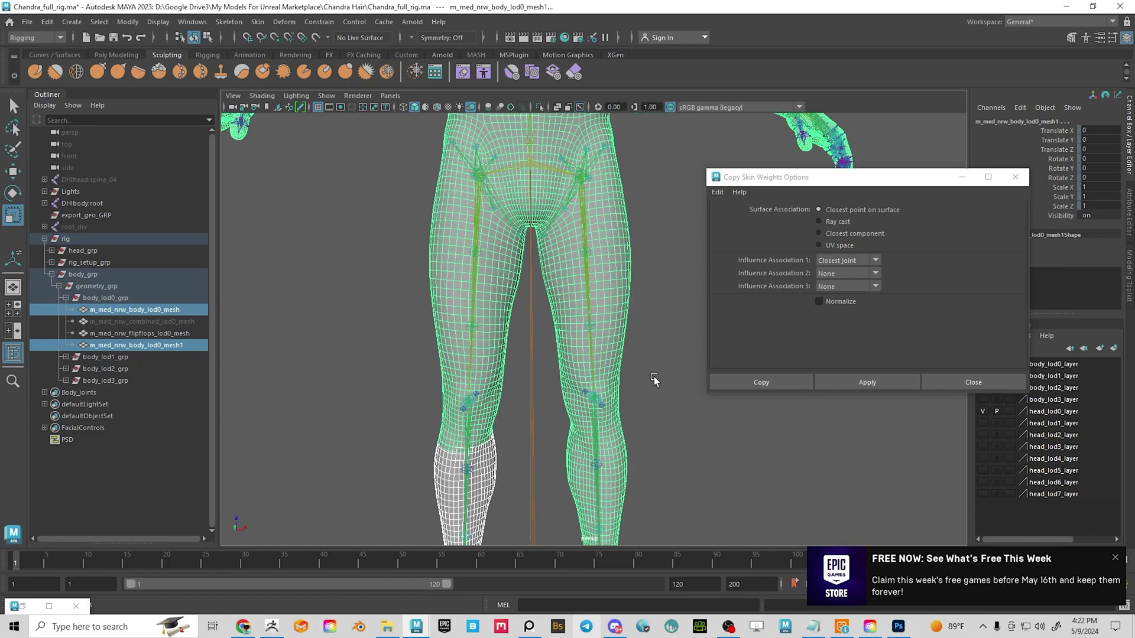
{"action": "middle_click_drag", "start_coordinate": [635, 162], "coordinate": [591, 421], "text": "alt"}
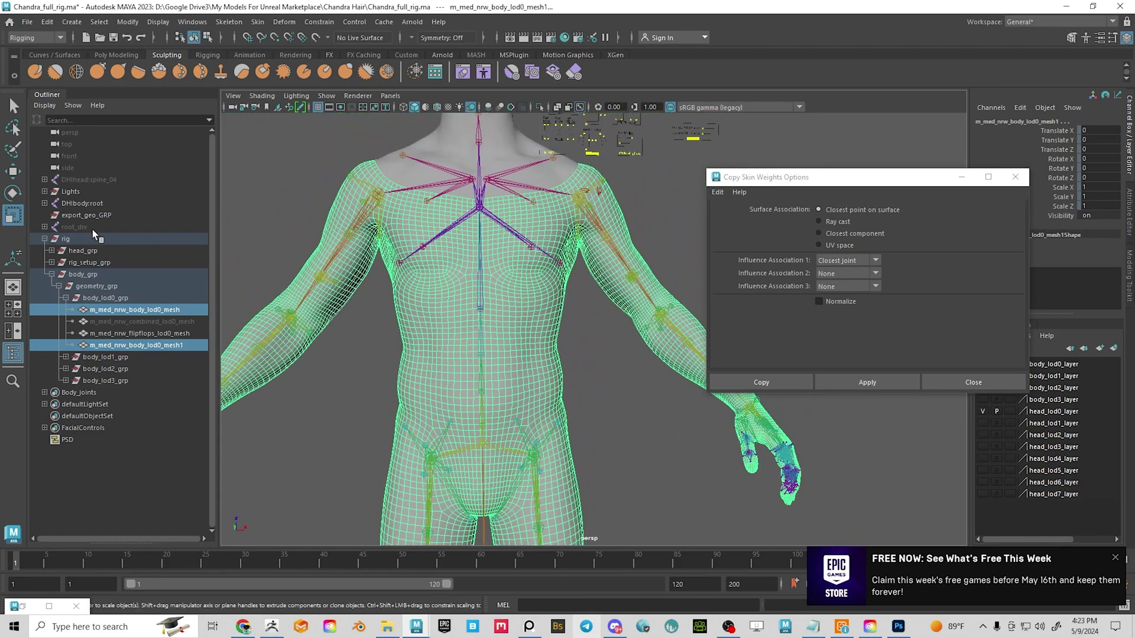
{"action": "left_click", "coordinate": [74, 227]}
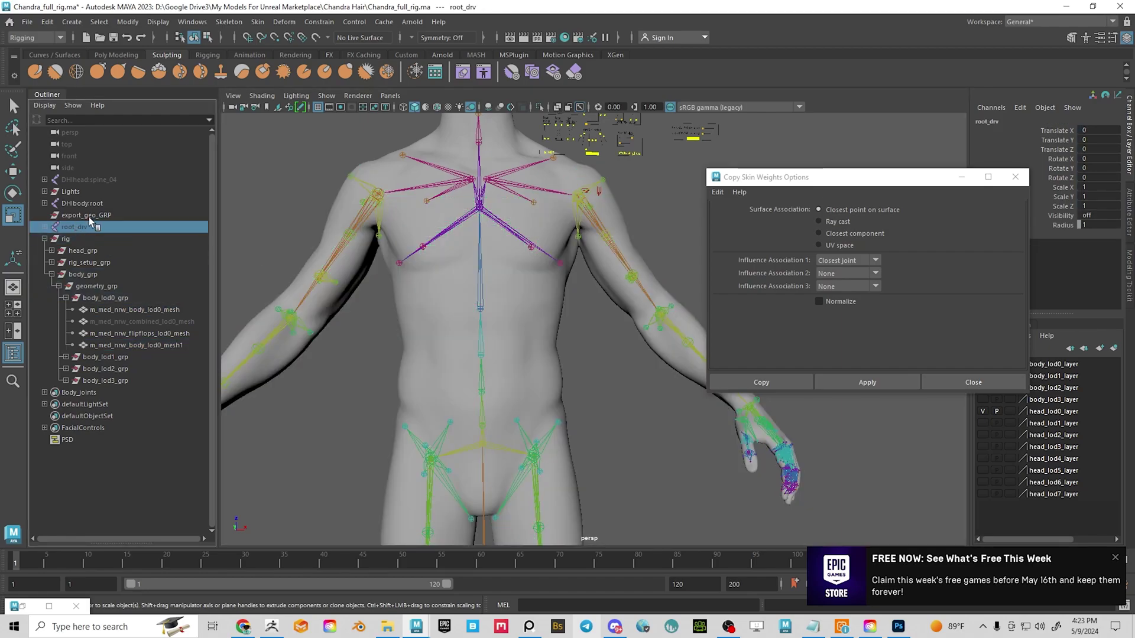
{"action": "left_click", "coordinate": [83, 203]}
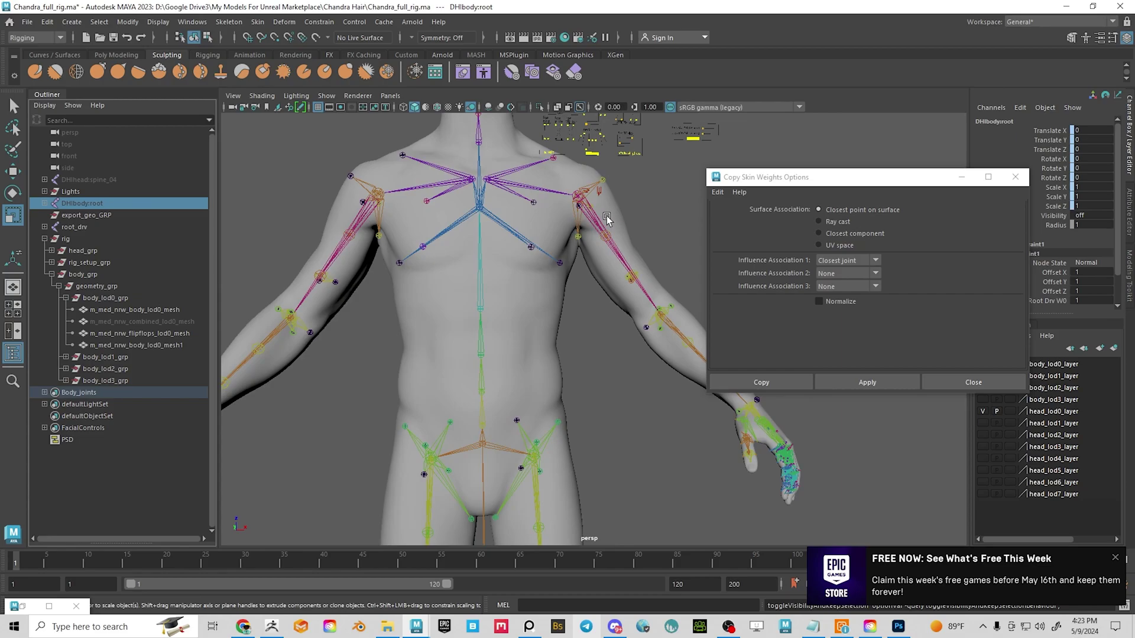
Rotate the left upper arm joint upperarm_l_drv upward by about 25 degrees around Y to test the skin binding
{"action": "middle_click_drag", "start_coordinate": [639, 227], "coordinate": [607, 232], "text": "alt"}
{"action": "left_click", "coordinate": [609, 290]}
{"action": "left_click", "coordinate": [615, 291]}
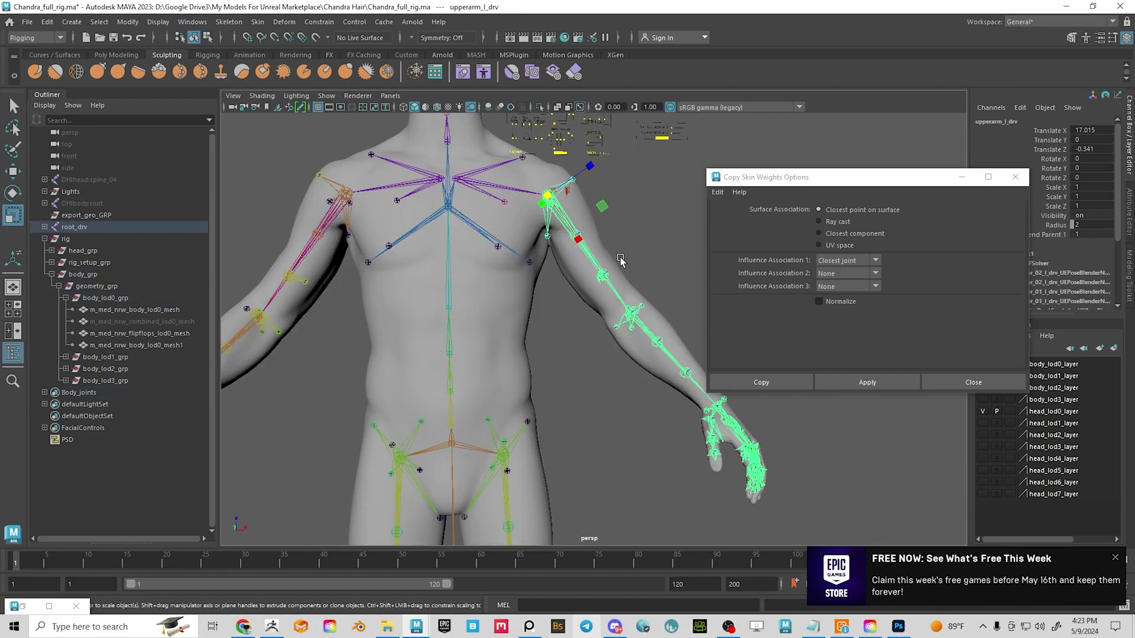
{"action": "key", "text": "e"}
{"action": "left_click_drag", "start_coordinate": [569, 250], "coordinate": [577, 247]}
Hide the original m_med_nrw_body_lod0_mesh and rotate the left upper arm joint again to test the cut duplicate alone
{"action": "left_click", "coordinate": [141, 309]}
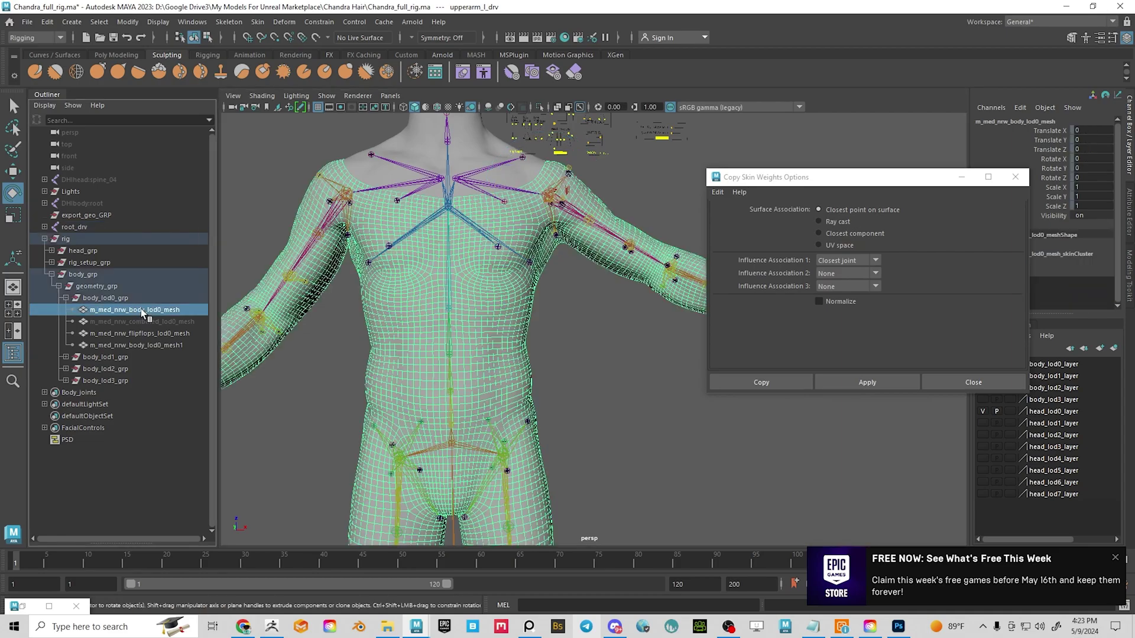
{"action": "key", "text": "h"}
{"action": "right_click_drag", "start_coordinate": [634, 421], "coordinate": [544, 342], "text": "alt"}
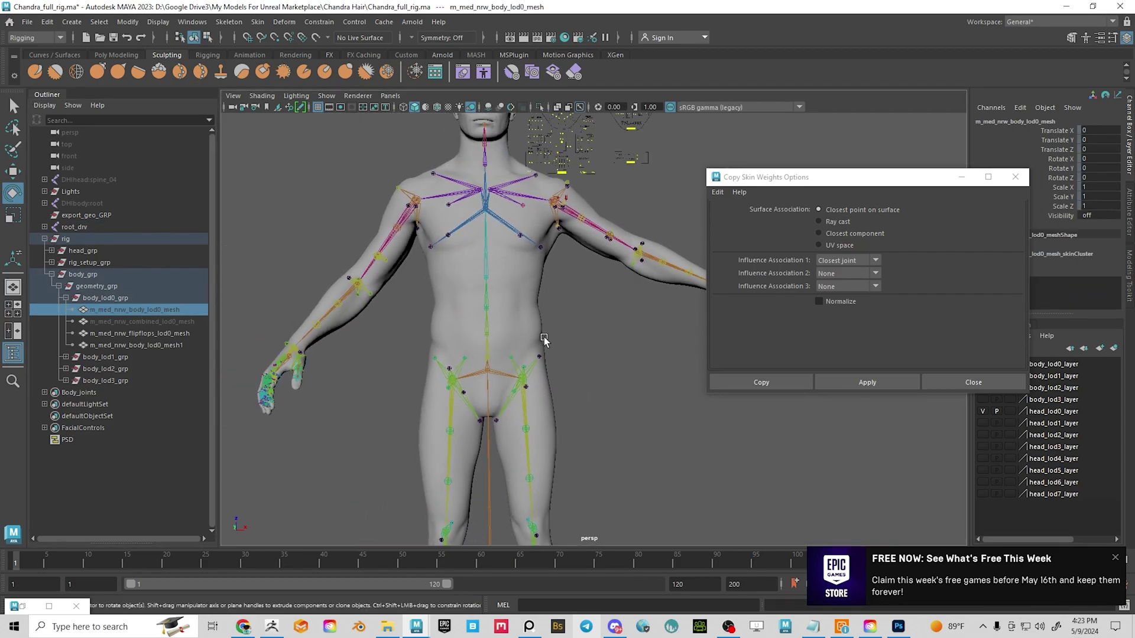
{"action": "left_click", "coordinate": [598, 227]}
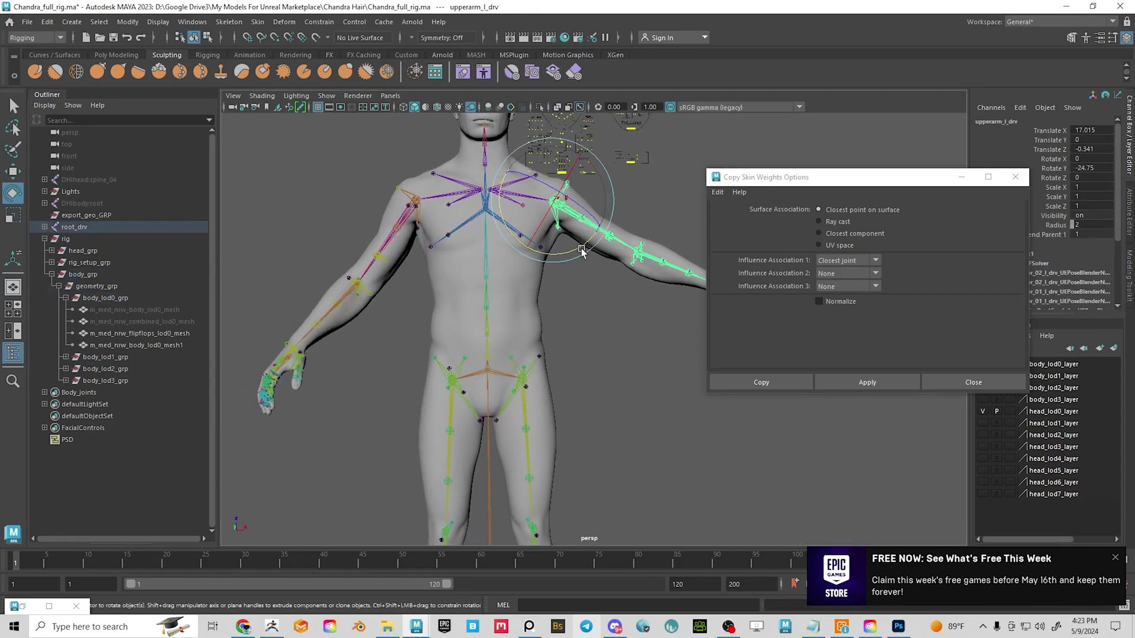
{"action": "left_click_drag", "start_coordinate": [583, 253], "coordinate": [606, 229]}
Undo the left upper arm rotations and the hiding of the original body mesh
{"action": "key", "text": "ctrl+z"}
{"action": "key", "text": "ctrl+z"}
{"action": "key", "text": "ctrl+z"}
{"action": "key", "text": "ctrl+z"}
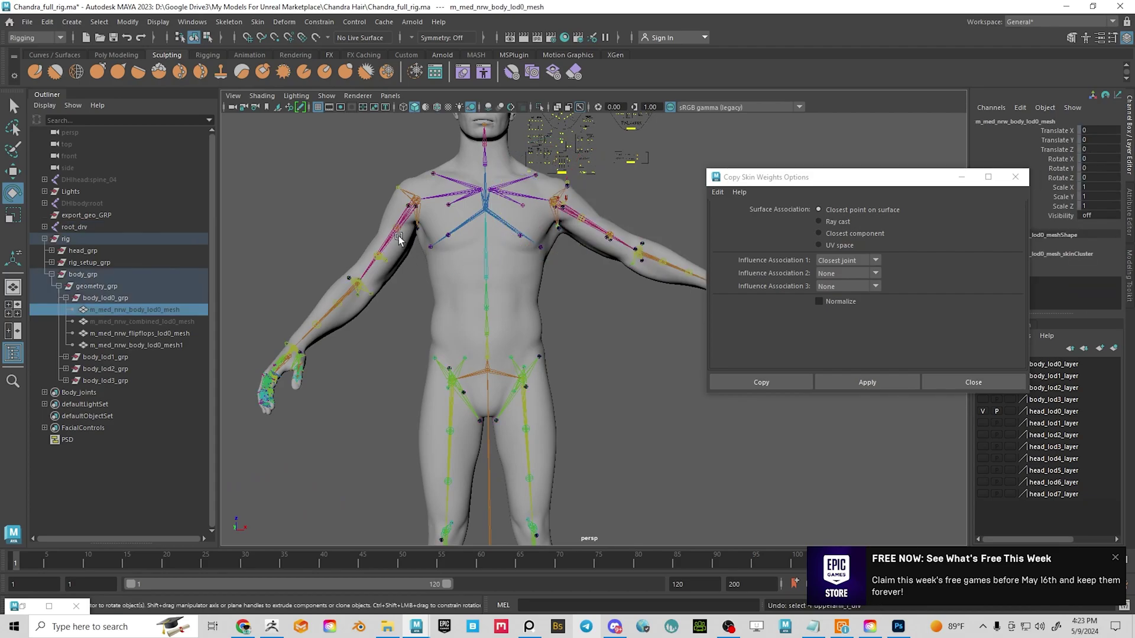
{"action": "key", "text": "ctrl+z"}
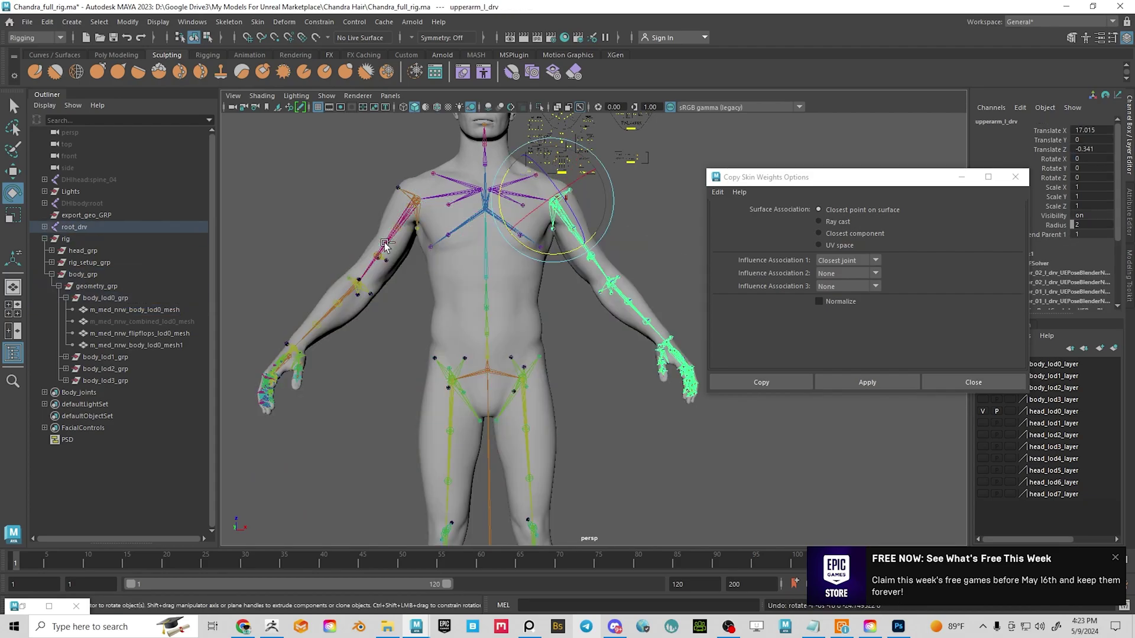
Hide the original full-leg mesh m_med_nrw_body_lod0_mesh so only the cut duplicate shows
{"action": "middle_click_drag", "start_coordinate": [468, 328], "coordinate": [450, 247], "text": "alt"}
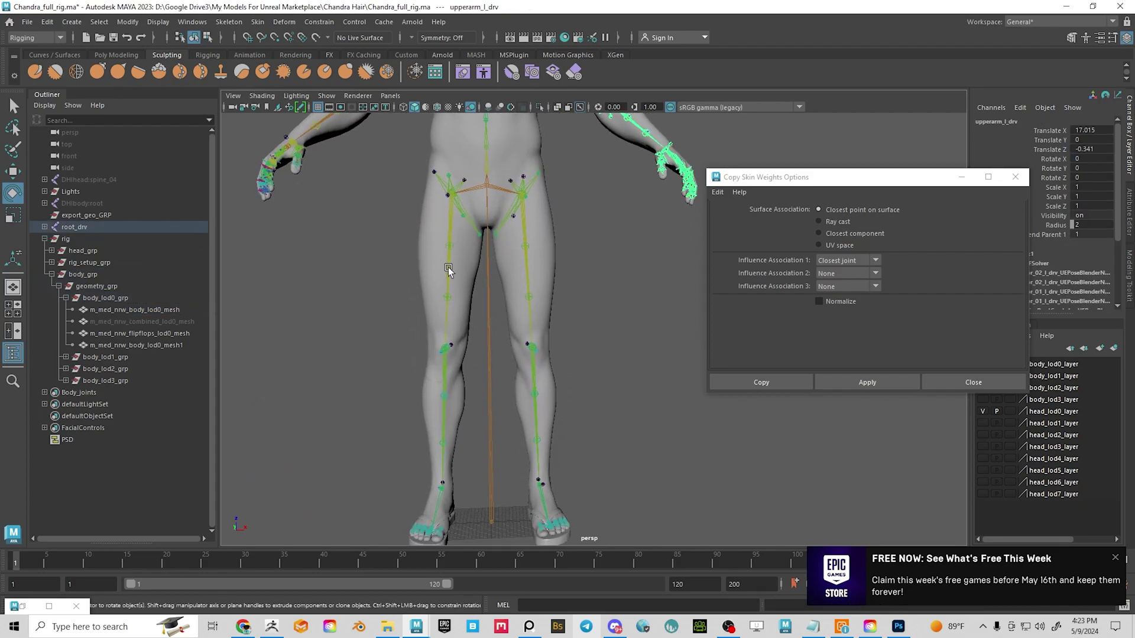
{"action": "left_click", "coordinate": [430, 419]}
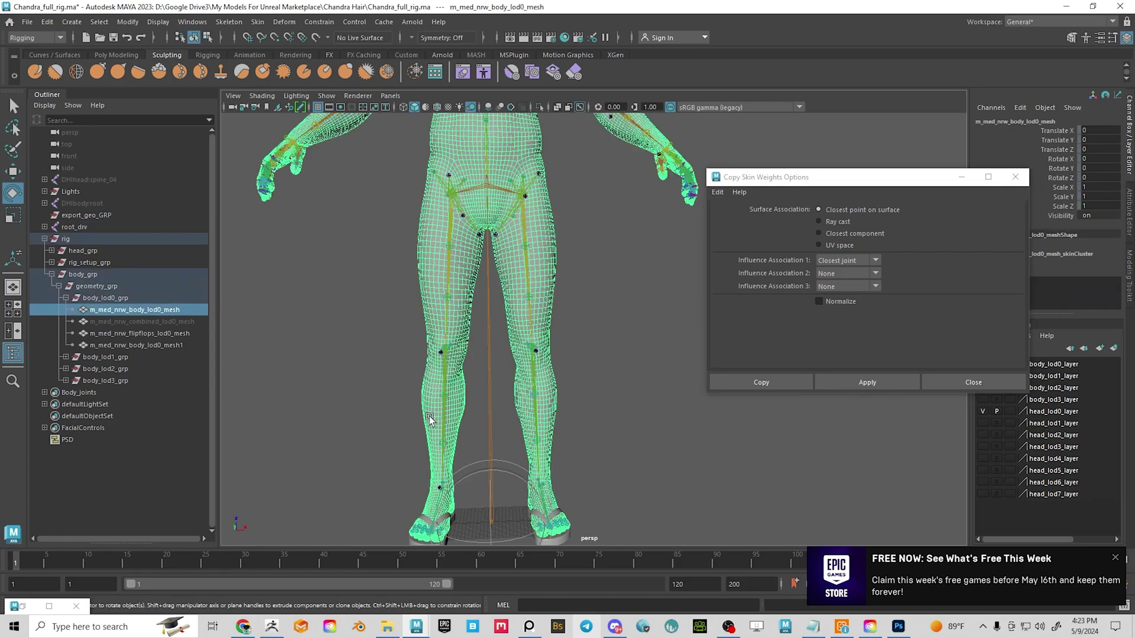
Test-rotate the thigh joints thigh_r_drv and thigh_l_drv to check the duplicate's deformation, undoing each rotation
{"action": "left_click", "coordinate": [479, 244]}
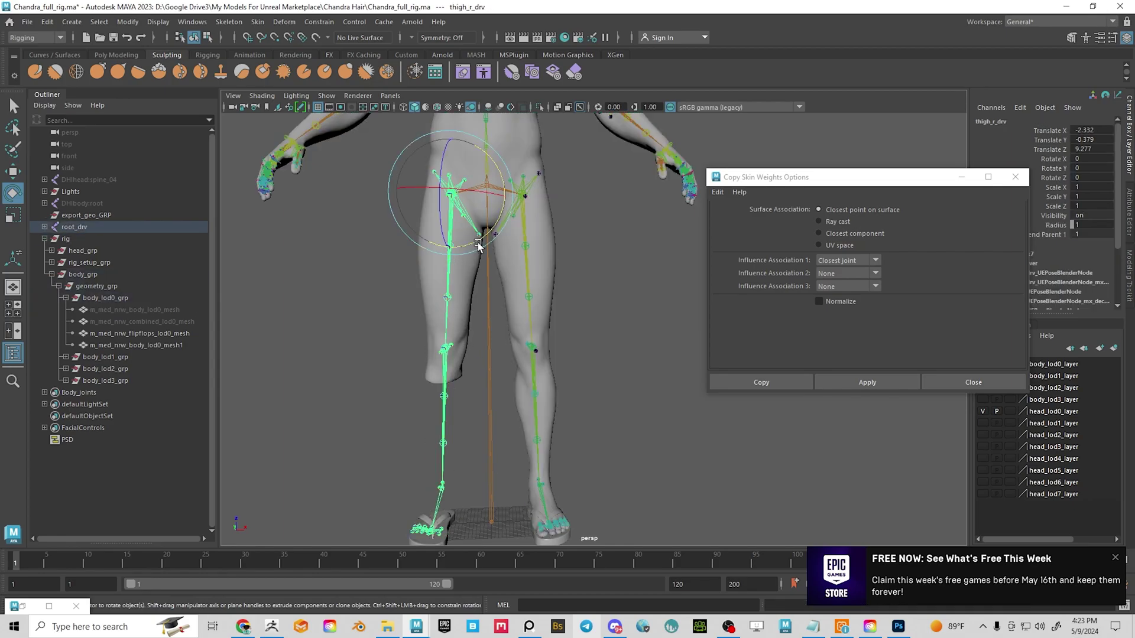
{"action": "left_click_drag", "start_coordinate": [478, 244], "coordinate": [547, 259]}
{"action": "key", "text": "ctrl+z"}
{"action": "left_click", "coordinate": [528, 276]}
{"action": "key", "text": "ctrl+z"}
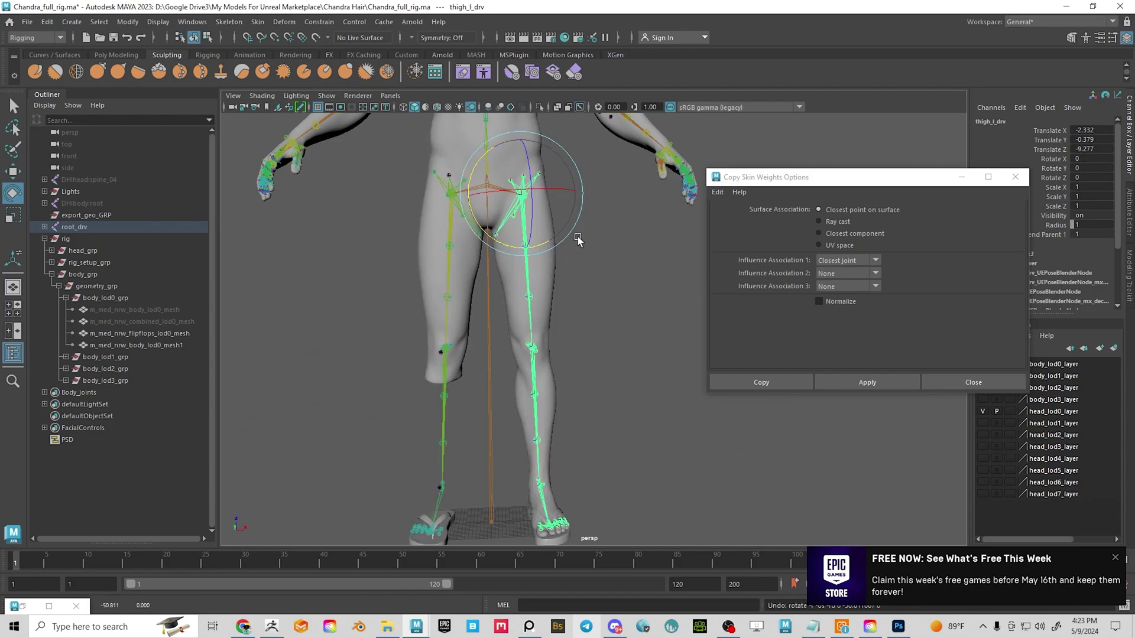
Clear the joint selection and close the Copy Skin Weights options
{"action": "scroll", "coordinate": [555, 314], "scroll_direction": "down", "scroll_amount": 1}
{"action": "middle_click_drag", "start_coordinate": [578, 237], "coordinate": [561, 400], "text": "alt"}
{"action": "left_click", "coordinate": [669, 192]}
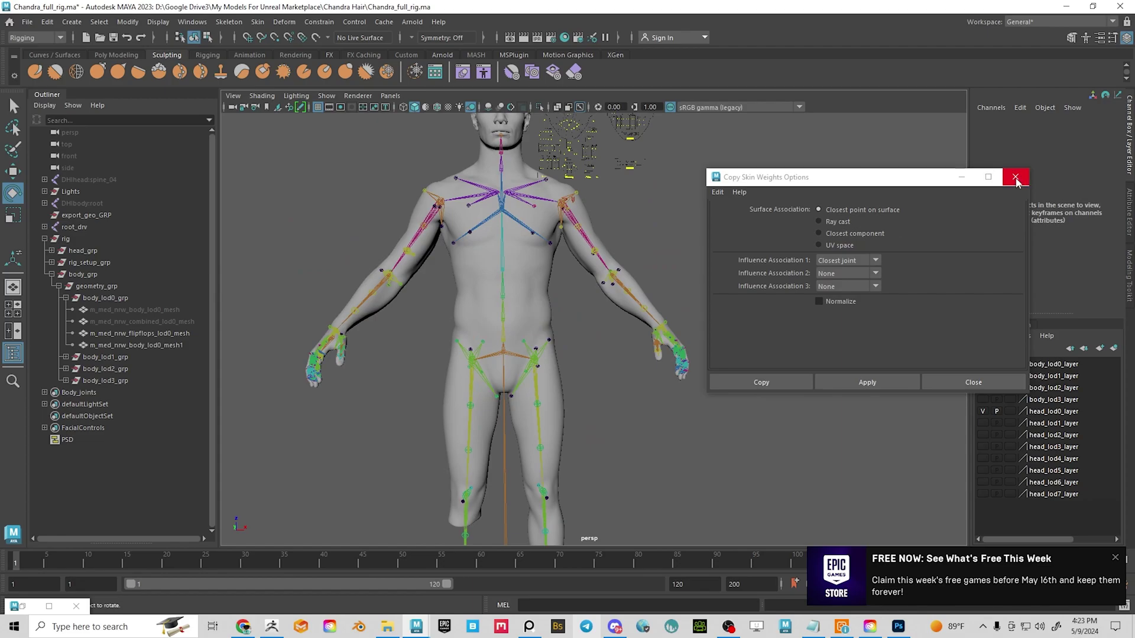
{"action": "left_click", "coordinate": [1016, 177]}
Select the cut duplicate m_med_nrw_body_lod0_mesh1 and add the root_drv skeleton to the selection
{"action": "left_click_drag", "start_coordinate": [727, 337], "coordinate": [605, 332], "text": "alt"}
{"action": "scroll", "coordinate": [634, 336], "scroll_direction": "up", "scroll_amount": 3}
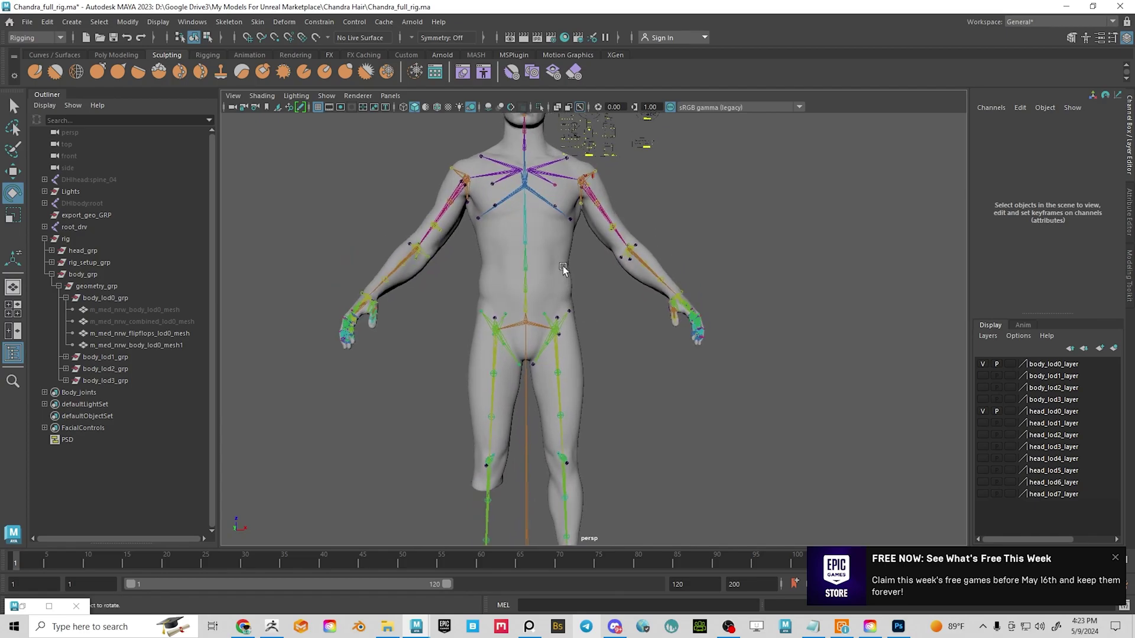
{"action": "left_click", "coordinate": [563, 266]}
{"action": "middle_click_drag", "start_coordinate": [538, 500], "coordinate": [541, 395], "text": "alt"}
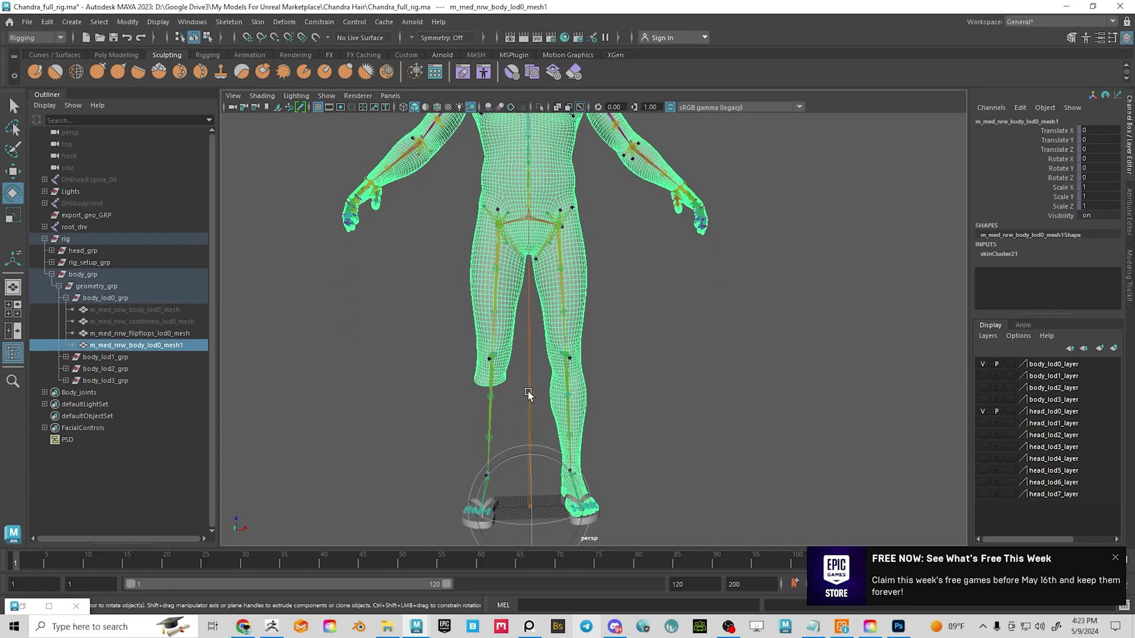
{"action": "left_click", "coordinate": [528, 391]}
{"action": "middle_click_drag", "start_coordinate": [671, 269], "coordinate": [689, 391], "text": "alt"}
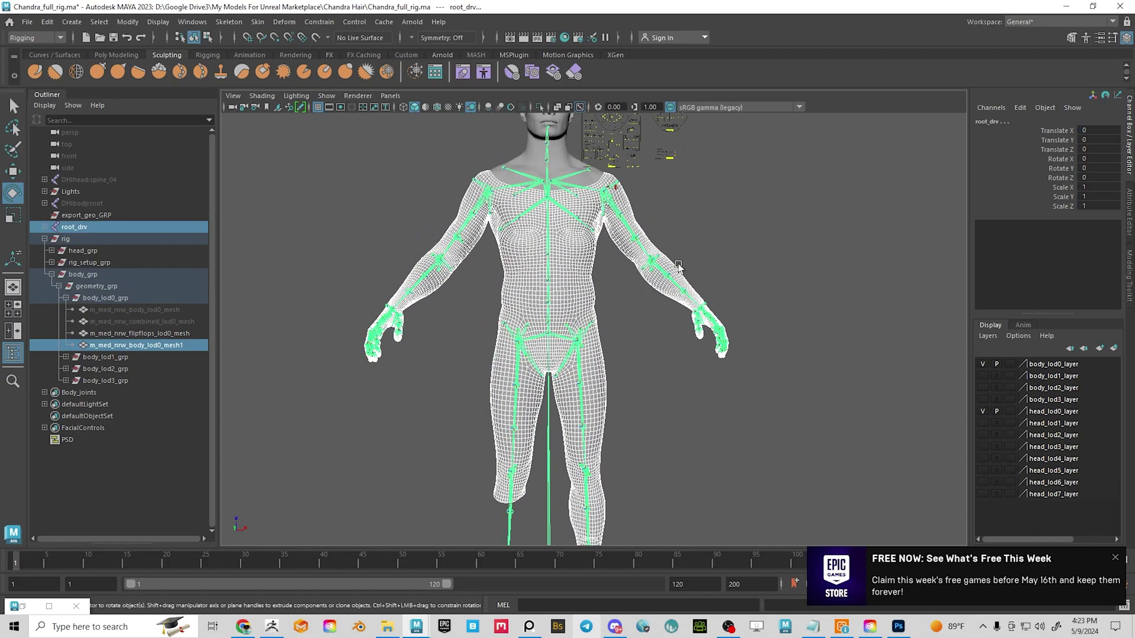
{"action": "middle_click_drag", "start_coordinate": [698, 213], "coordinate": [708, 306], "text": "alt"}
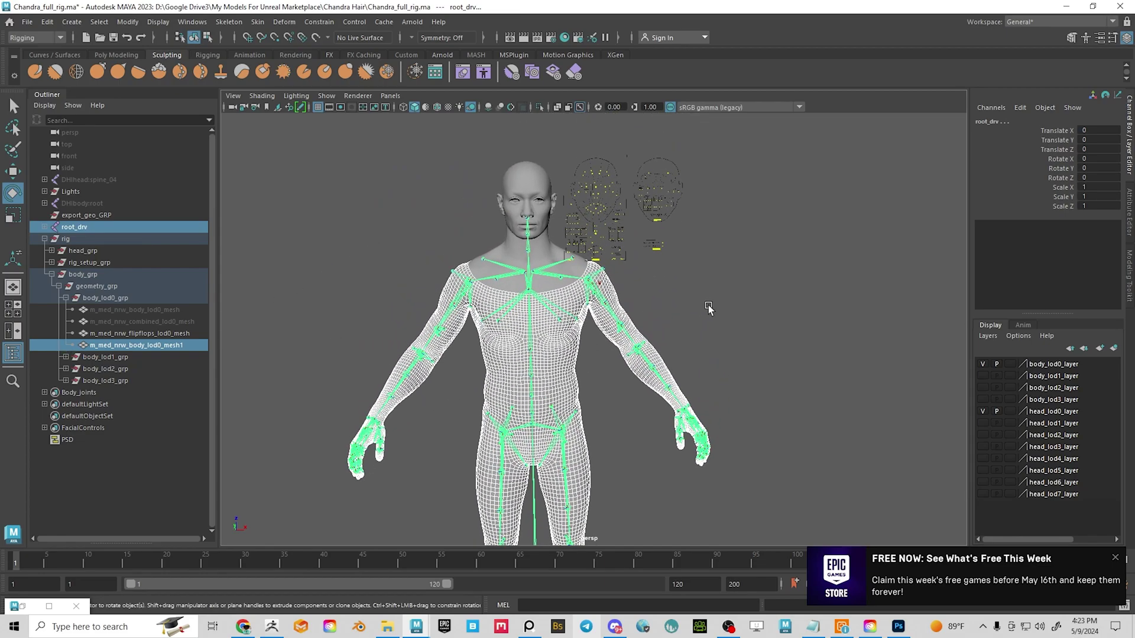
{"action": "middle_click_drag", "start_coordinate": [715, 325], "coordinate": [656, 214], "text": "alt"}
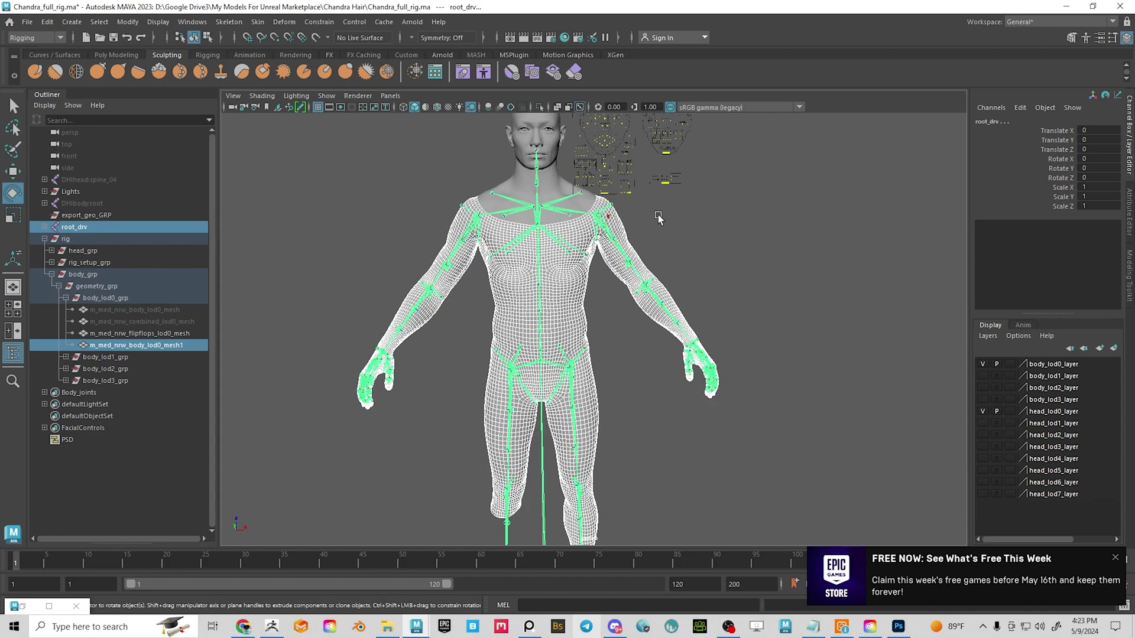